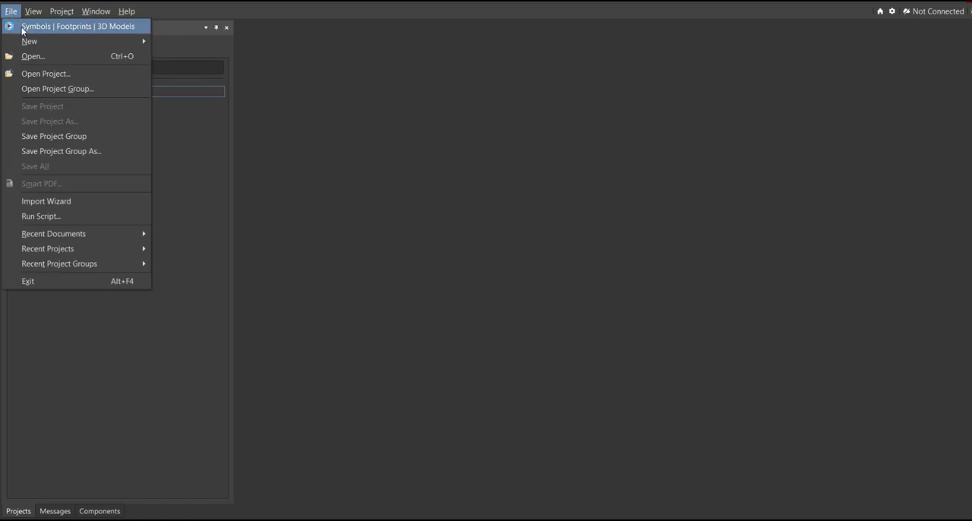
Step: Create a new empty local PCB project named "LED Dancing Light Circuit with Music"
{"action": "mouse_move", "coordinate": [33, 42]}
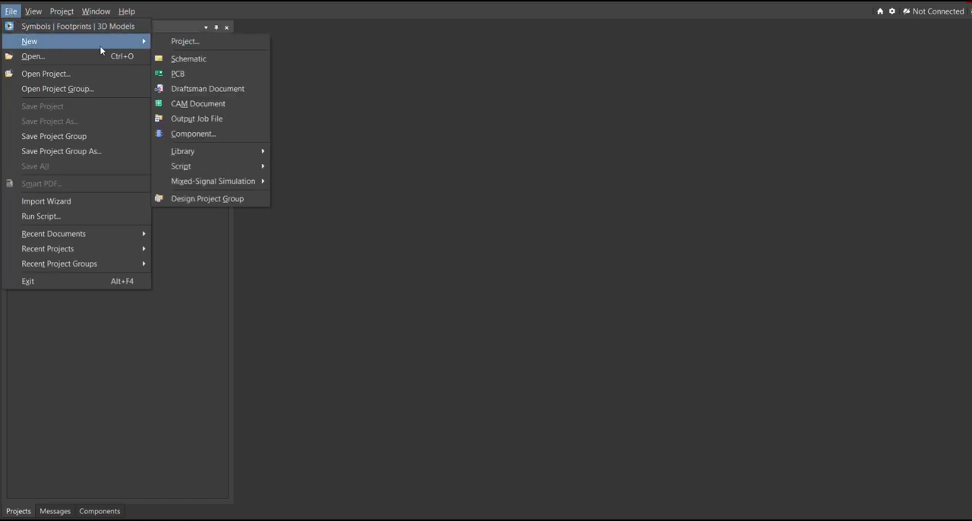
{"action": "left_click", "coordinate": [210, 46]}
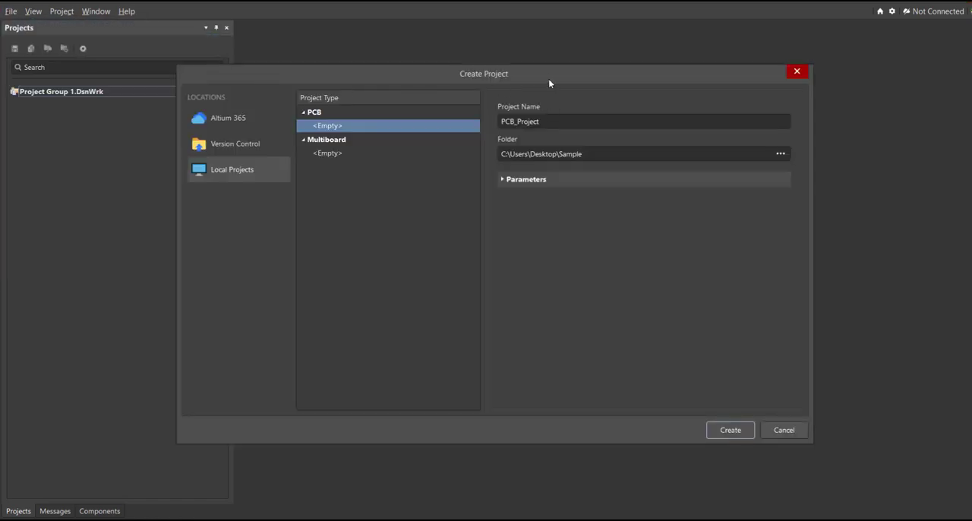
{"action": "mouse_move", "coordinate": [548, 84]}
{"action": "left_mouse_down"}
{"action": "mouse_move", "coordinate": [523, 78]}
{"action": "mouse_move", "coordinate": [564, 86]}
{"action": "mouse_move", "coordinate": [524, 76]}
{"action": "mouse_move", "coordinate": [544, 91]}
{"action": "left_mouse_up"}
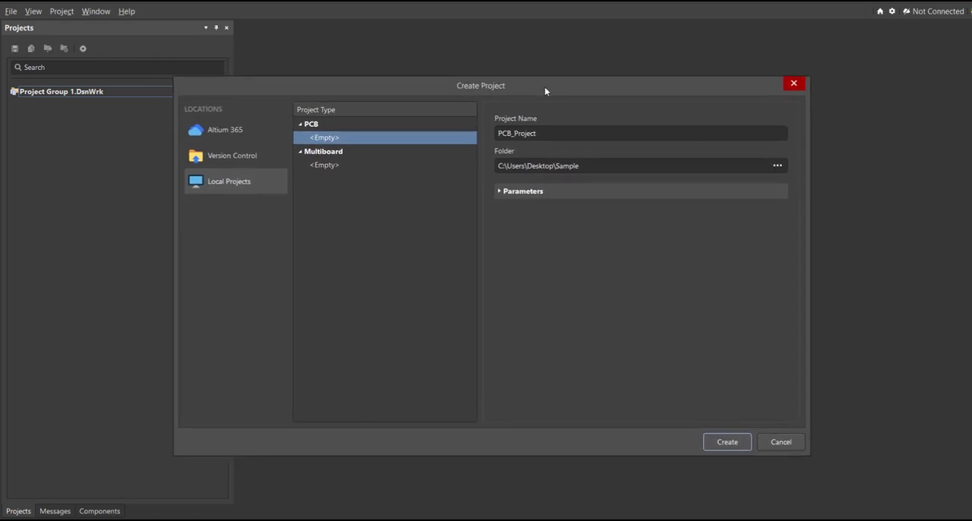
{"action": "double_click", "coordinate": [562, 133]}
{"action": "left_click", "coordinate": [562, 133]}
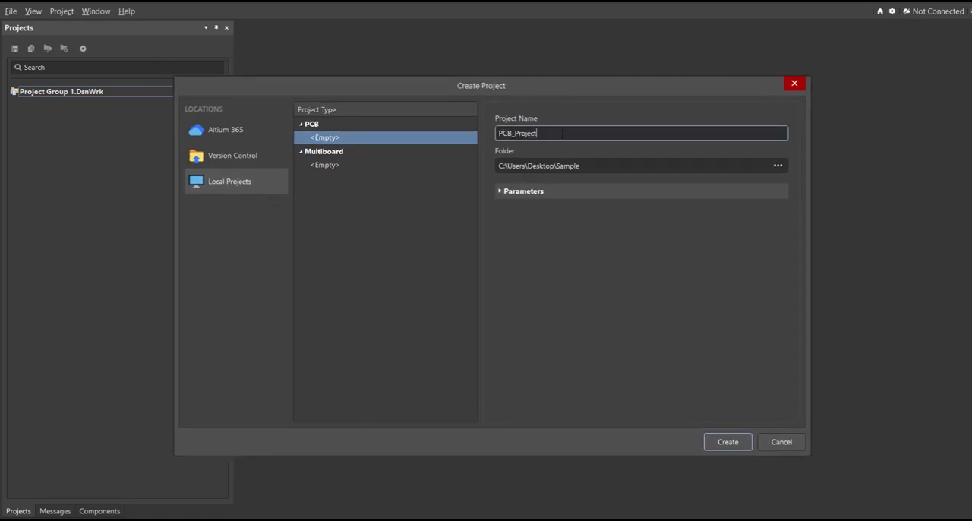
{"action": "double_click", "coordinate": [562, 133]}
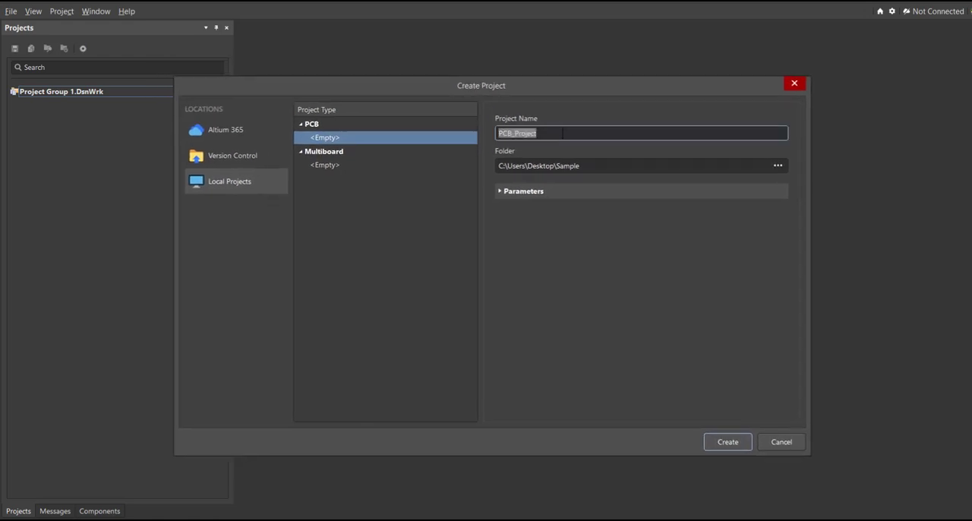
{"action": "type", "text": "LED Dancing light circuit with Music"}
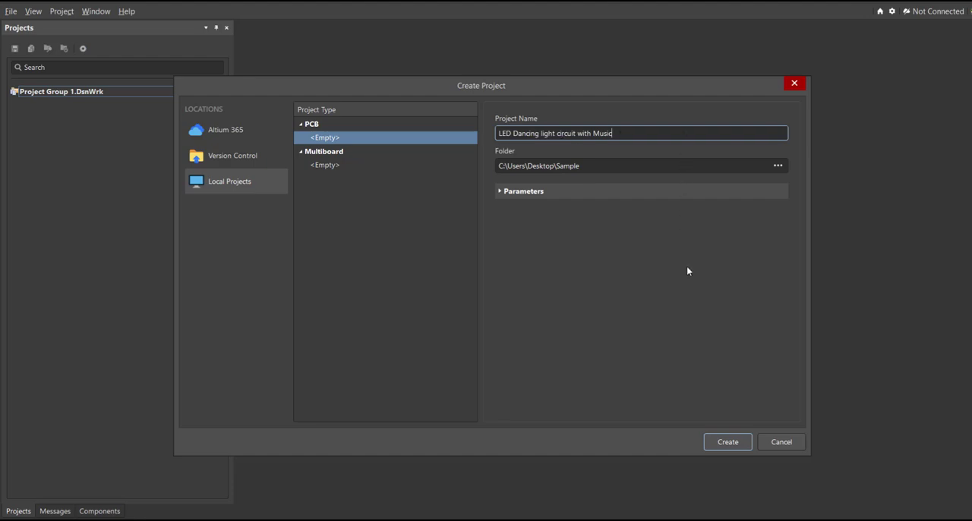
{"action": "left_click", "coordinate": [726, 442]}
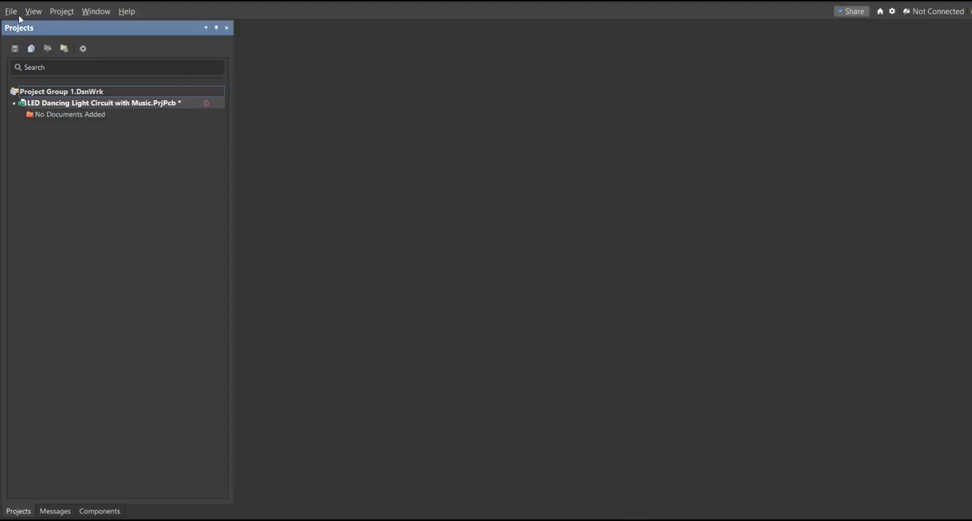
Step: Add a new schematic sheet to the project and save it as "LED Dancing Light Circuit with Music"
{"action": "left_click", "coordinate": [17, 13]}
{"action": "mouse_move", "coordinate": [51, 42]}
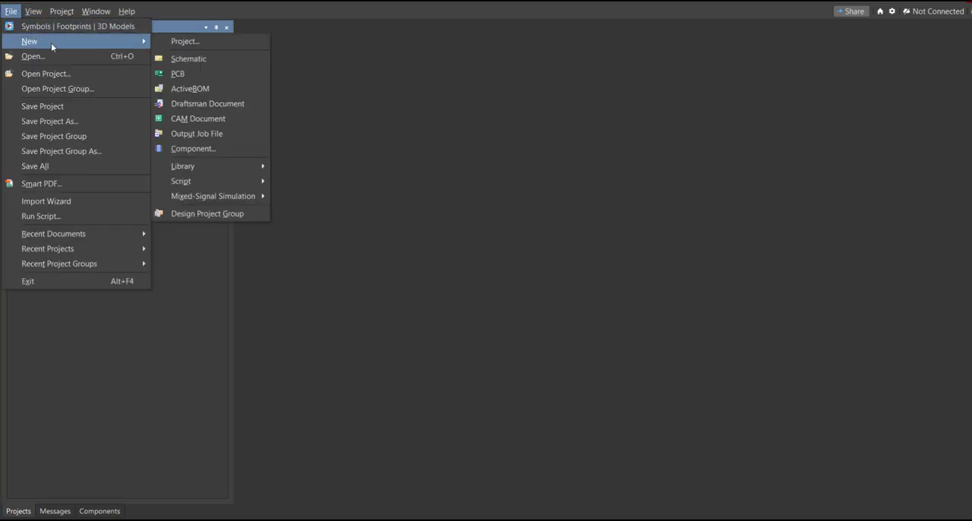
{"action": "left_click", "coordinate": [199, 57]}
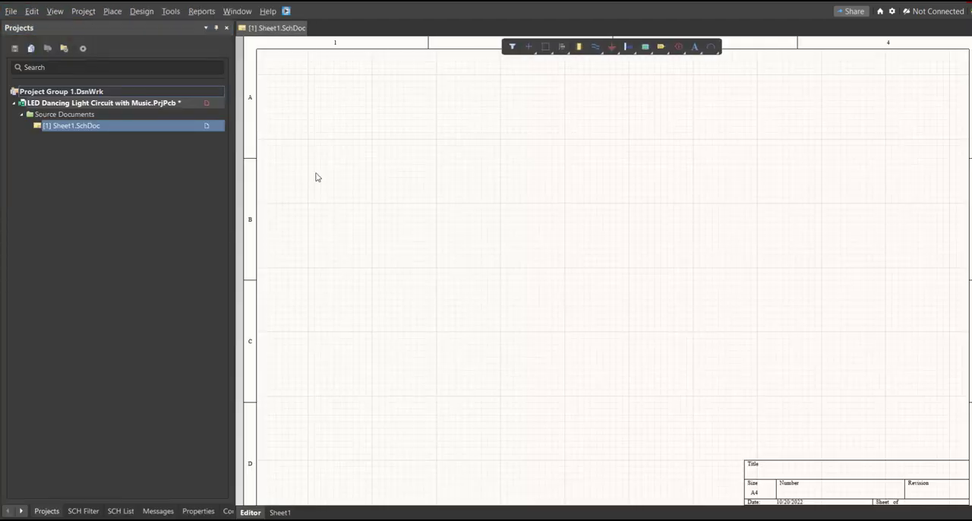
{"action": "scroll", "coordinate": [422, 237], "scroll_direction": "down", "scroll_amount": 3, "text": "ctrl"}
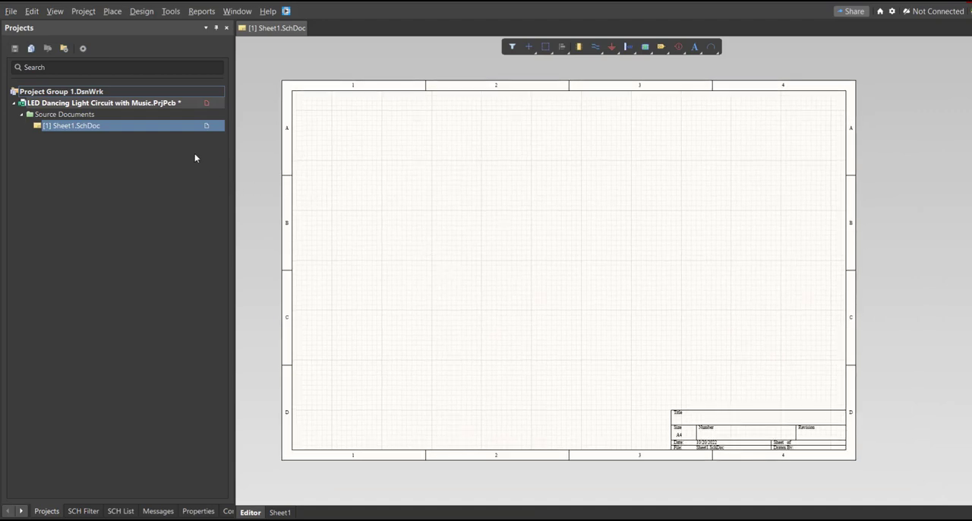
{"action": "right_click", "coordinate": [175, 131]}
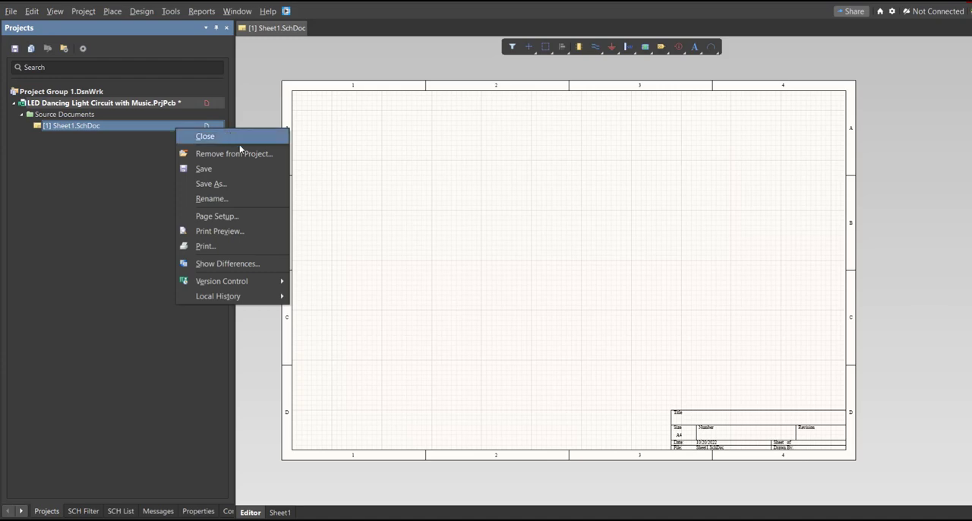
{"action": "left_click", "coordinate": [242, 170]}
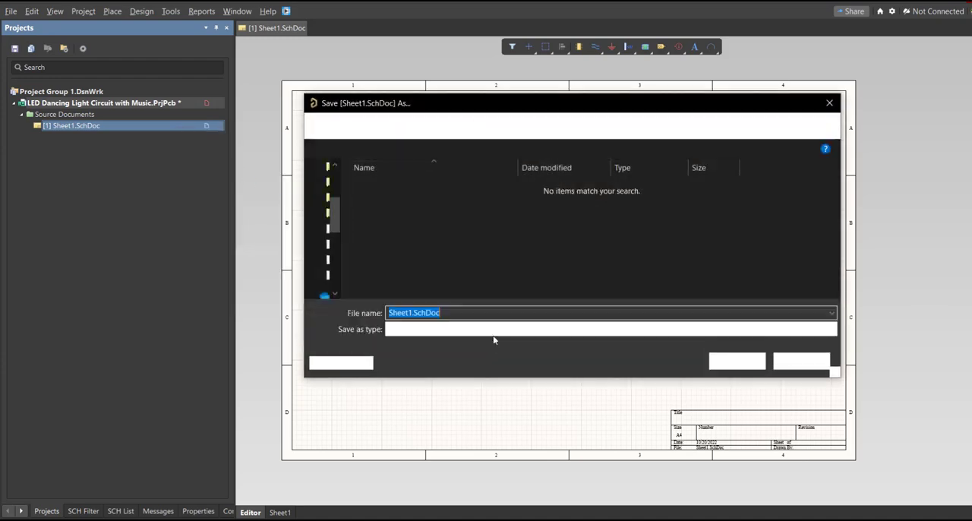
{"action": "type", "text": "LED Dancing Light Circuit with Music"}
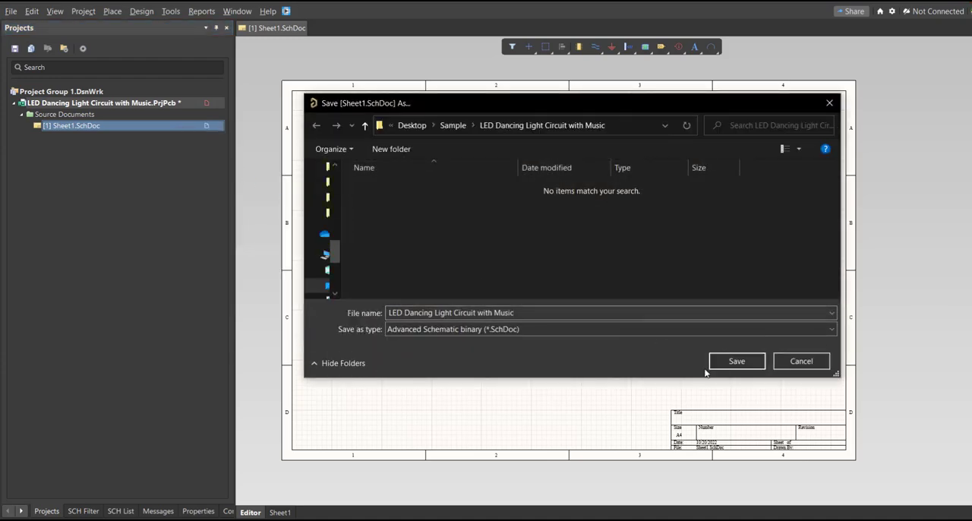
{"action": "left_click", "coordinate": [736, 361]}
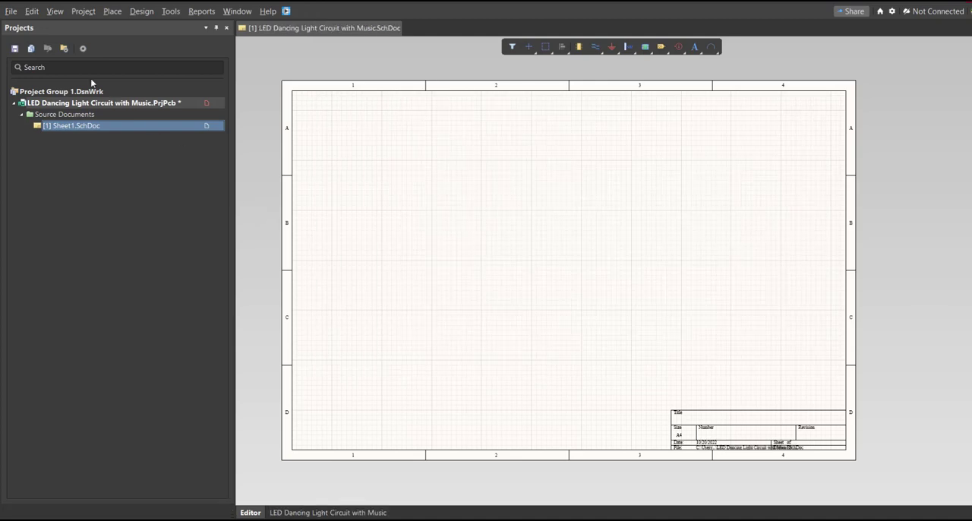
Step: Add a new schematic library to the project and save it as "LED Dancing Light Circuit with Music"
{"action": "left_click", "coordinate": [11, 11]}
{"action": "mouse_move", "coordinate": [34, 41]}
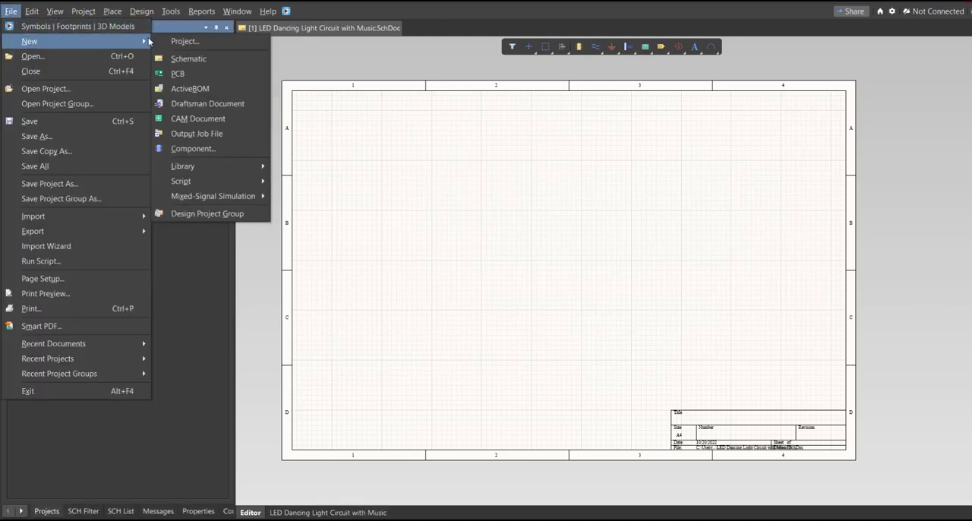
{"action": "mouse_move", "coordinate": [257, 166]}
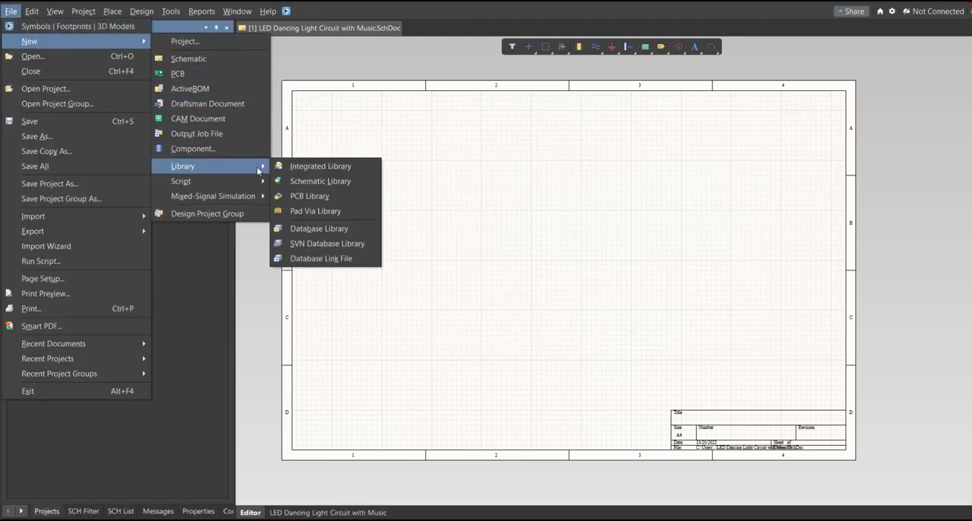
{"action": "left_click", "coordinate": [345, 185]}
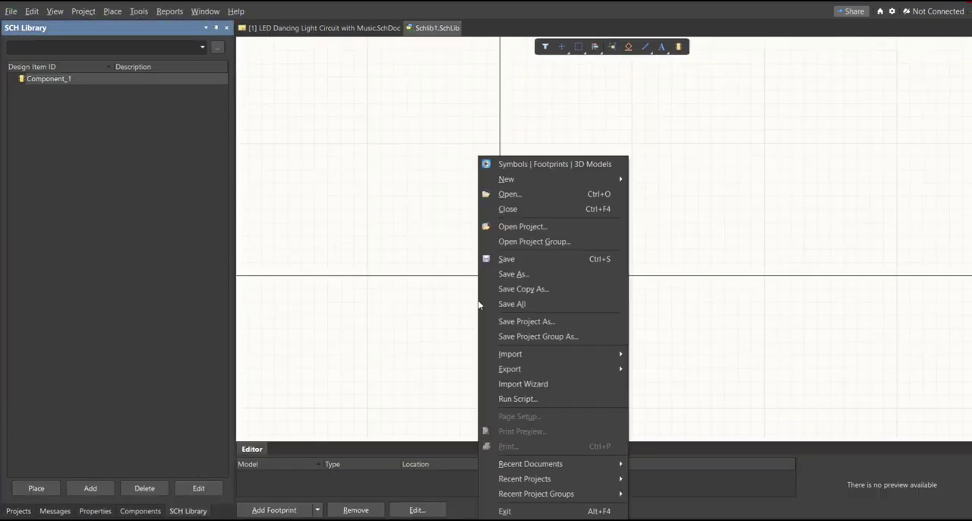
{"action": "key", "text": "ctrl+s"}
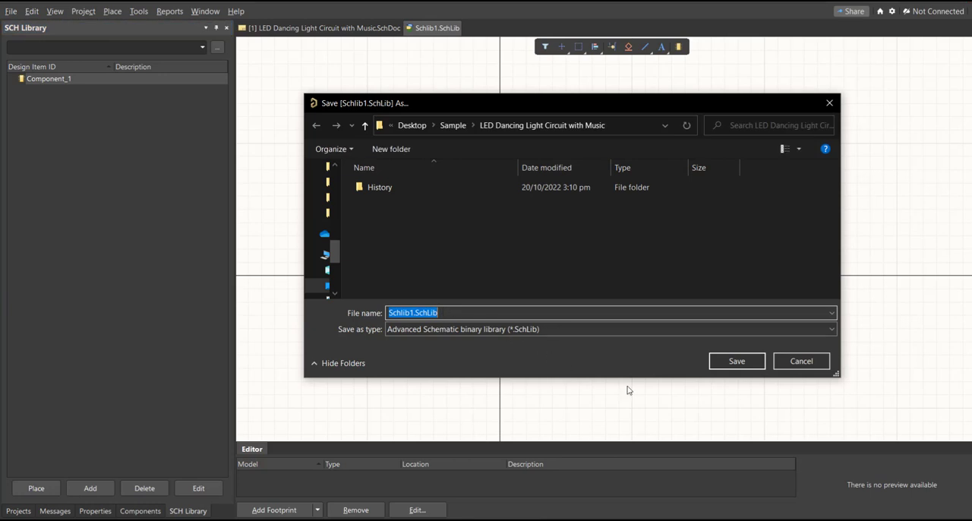
{"action": "type", "text": "LED Dancing Light Circuit with Music"}
{"action": "left_click", "coordinate": [740, 362]}
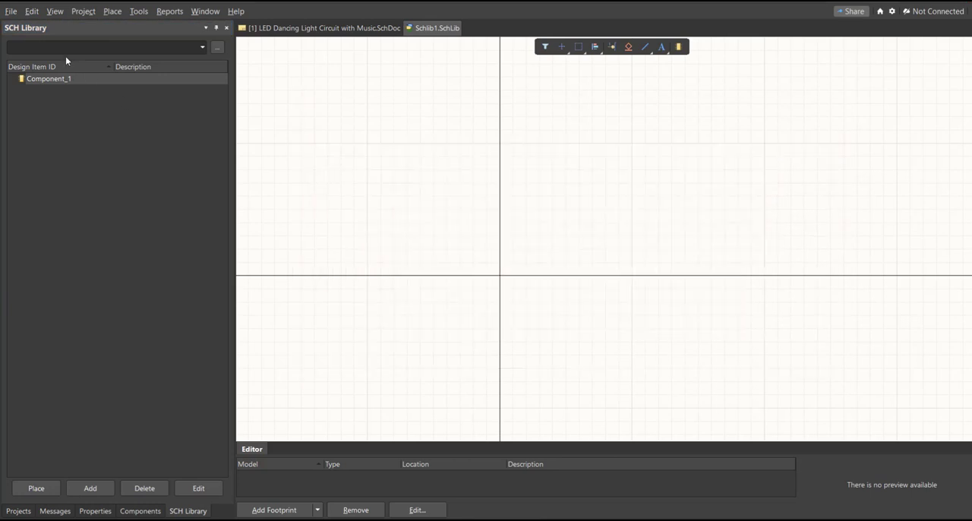
Step: Add a new PCB library to the project and save it as "LED Dancing Light Circuit with Music"
{"action": "left_click", "coordinate": [12, 24]}
{"action": "right_click_drag", "start_coordinate": [438, 248], "coordinate": [411, 259]}
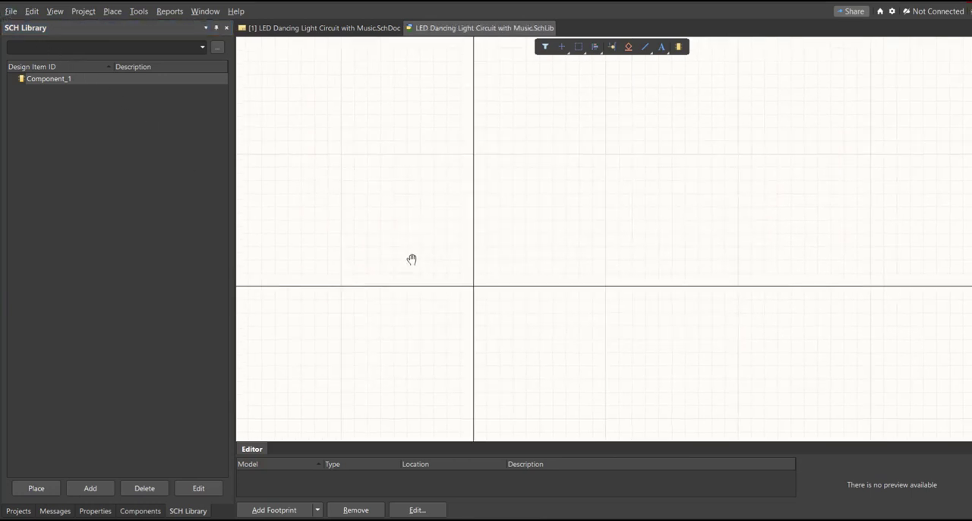
{"action": "left_click", "coordinate": [12, 13]}
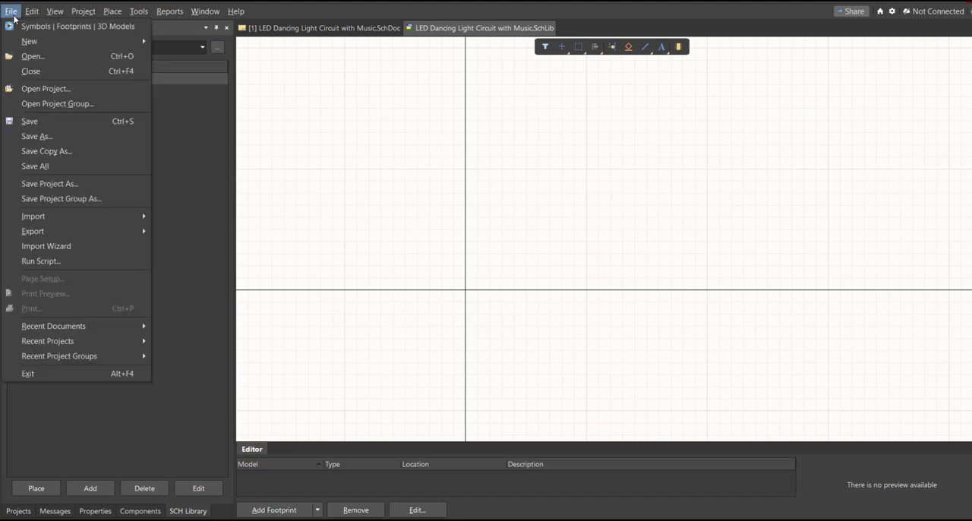
{"action": "mouse_move", "coordinate": [35, 42]}
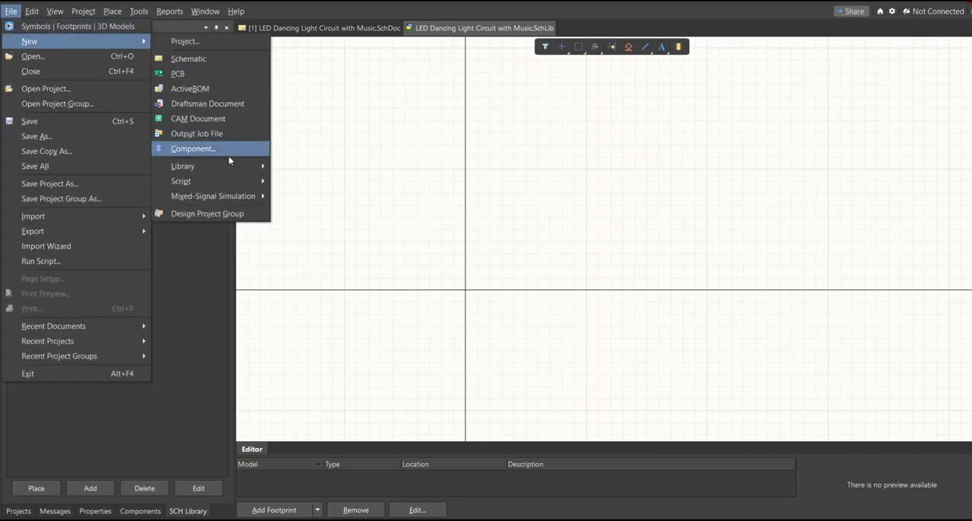
{"action": "mouse_move", "coordinate": [231, 166]}
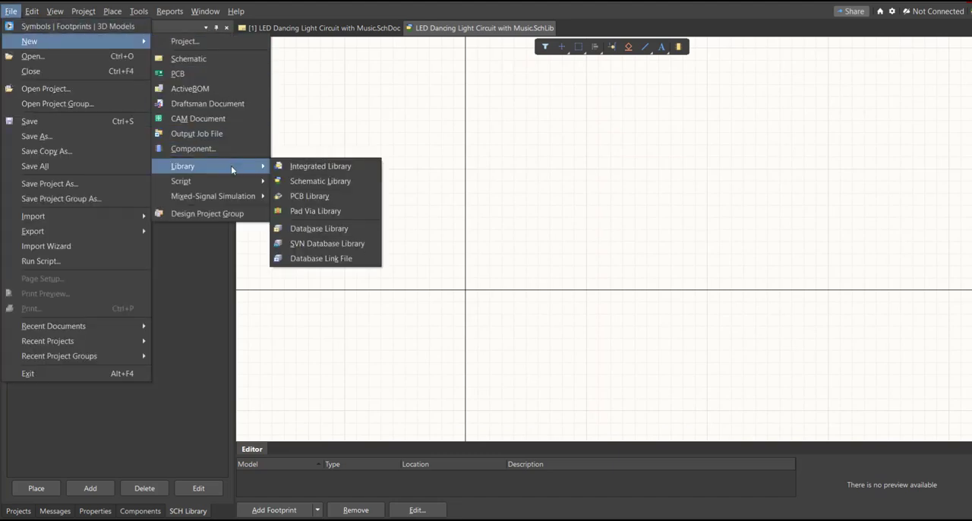
{"action": "left_click", "coordinate": [327, 199]}
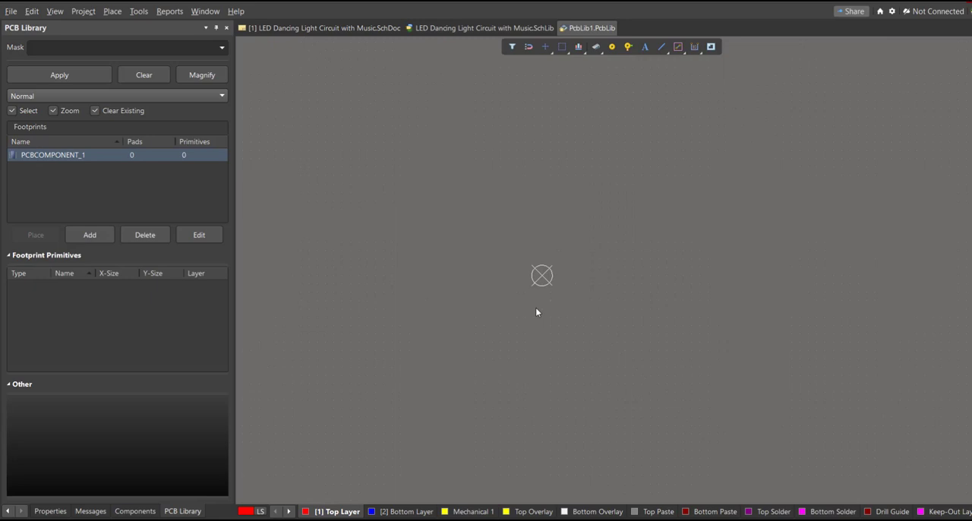
{"action": "key", "text": "ctrl+s"}
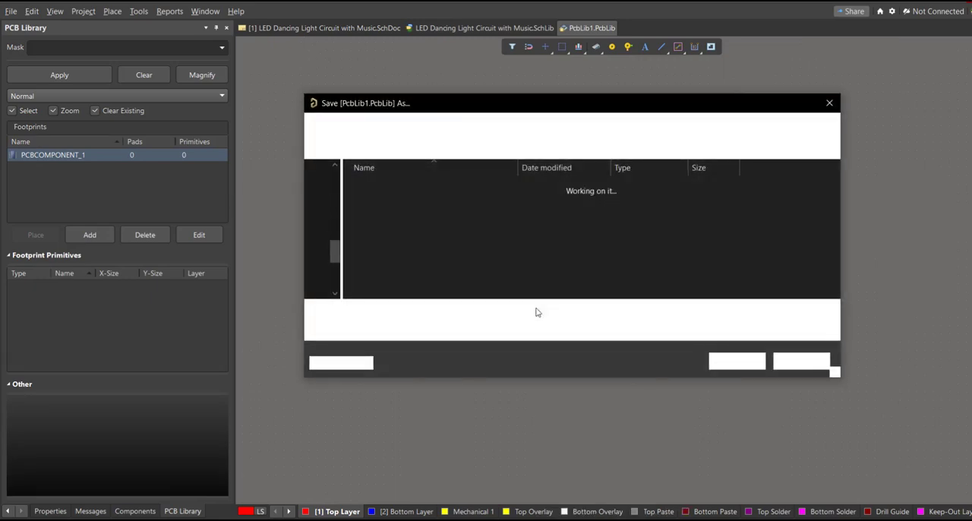
{"action": "type", "text": "LED Dancing Light Circuit with Music"}
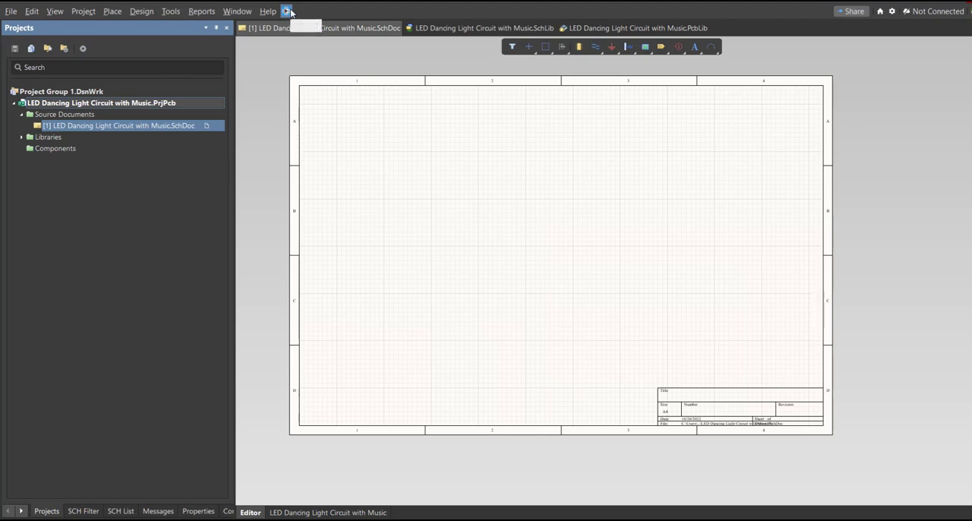
Step: Open the Altium Library Loader from the schematic and place its window over the sheet
{"action": "mouse_move", "coordinate": [347, 129]}
{"action": "right_mouse_down"}
{"action": "mouse_move", "coordinate": [358, 130]}
{"action": "mouse_move", "coordinate": [352, 143]}
{"action": "mouse_move", "coordinate": [344, 138]}
{"action": "mouse_move", "coordinate": [354, 147]}
{"action": "mouse_move", "coordinate": [348, 140]}
{"action": "right_mouse_up"}
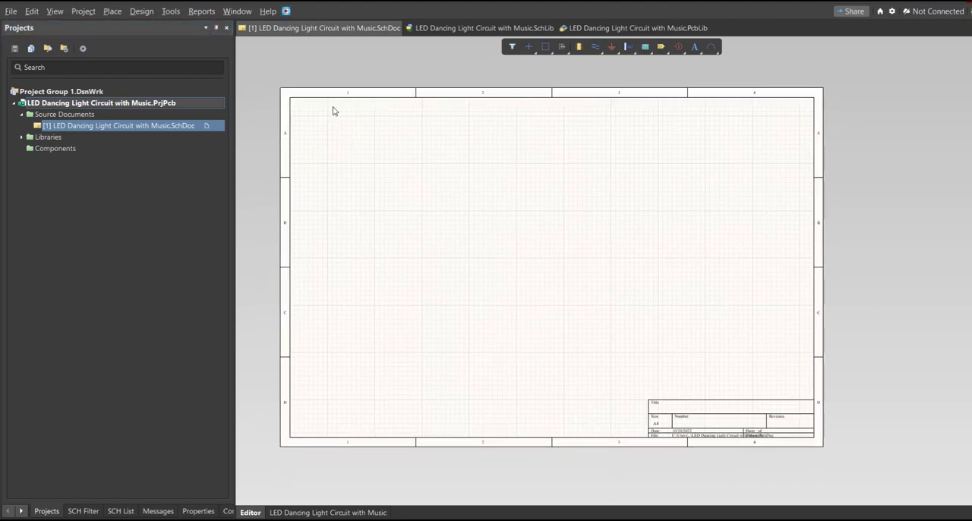
{"action": "left_click", "coordinate": [286, 11]}
{"action": "left_click_drag", "start_coordinate": [145, 13], "coordinate": [370, 119]}
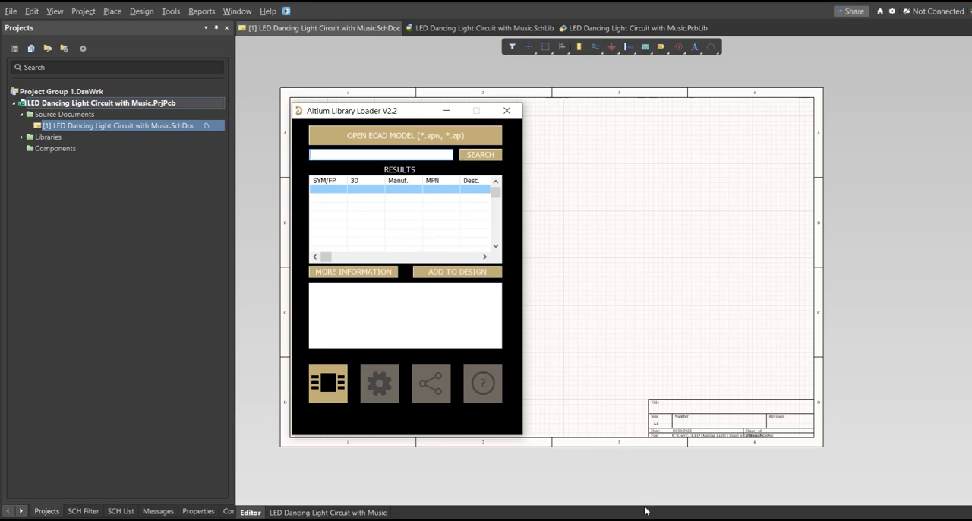
Step: Switch to the parts list in Excel and widen the Manufacturer_Part_Number column so each part number fits on one line
{"action": "left_click", "coordinate": [608, 520]}
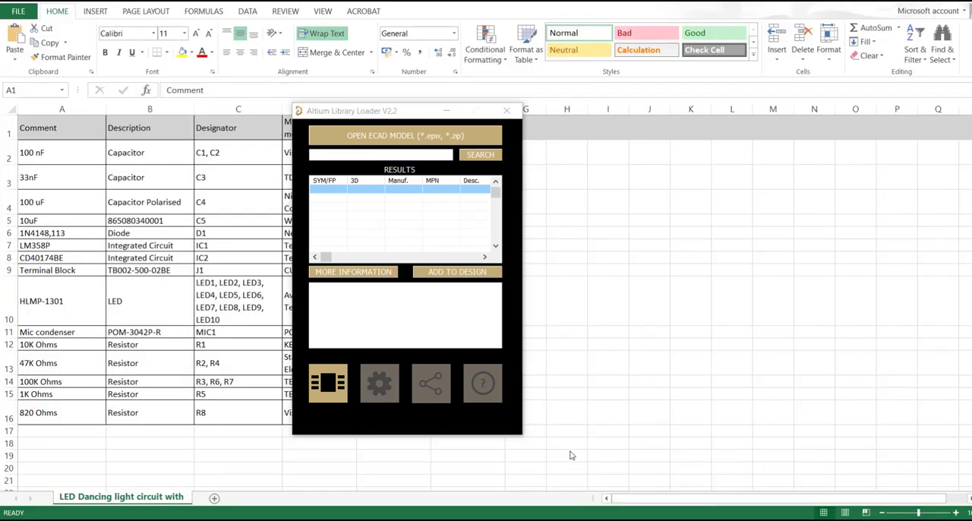
{"action": "left_click", "coordinate": [447, 111]}
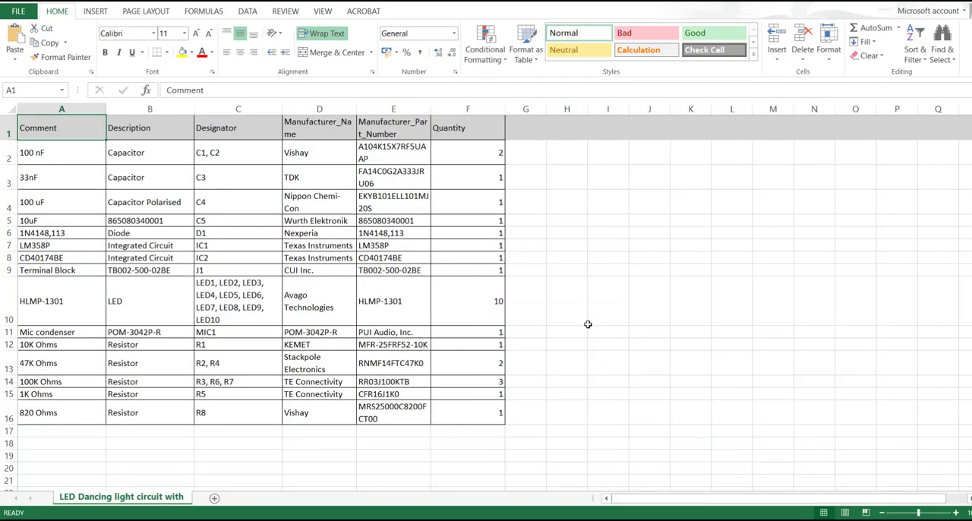
{"action": "left_click", "coordinate": [394, 110]}
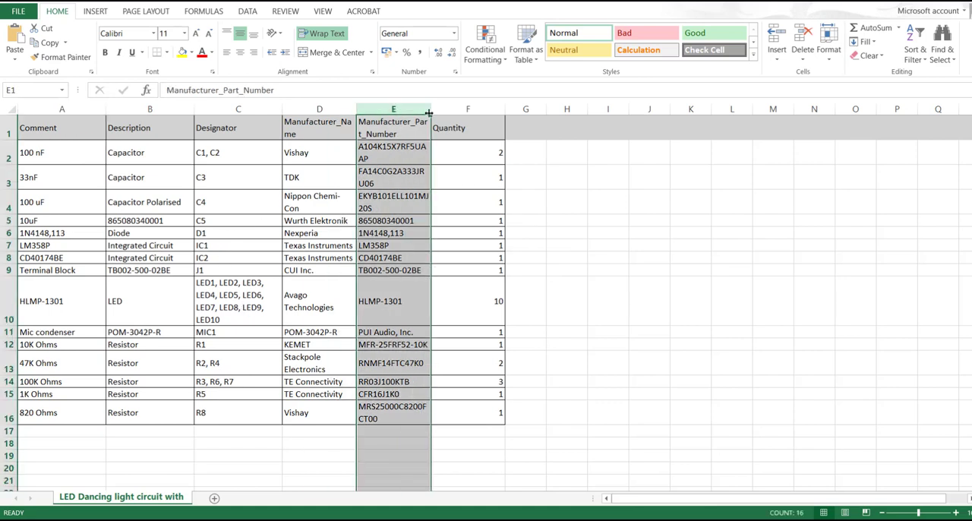
{"action": "left_click_drag", "start_coordinate": [430, 112], "coordinate": [454, 108]}
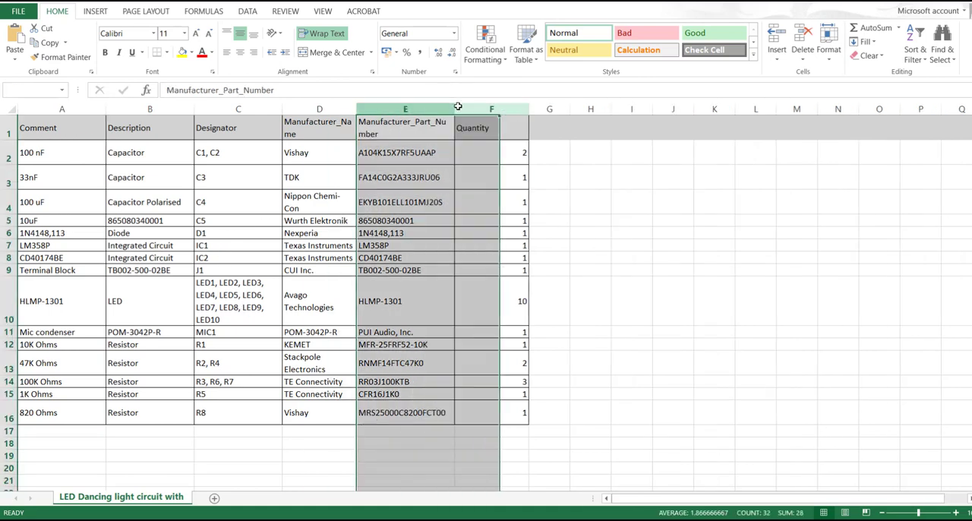
{"action": "left_click", "coordinate": [439, 144]}
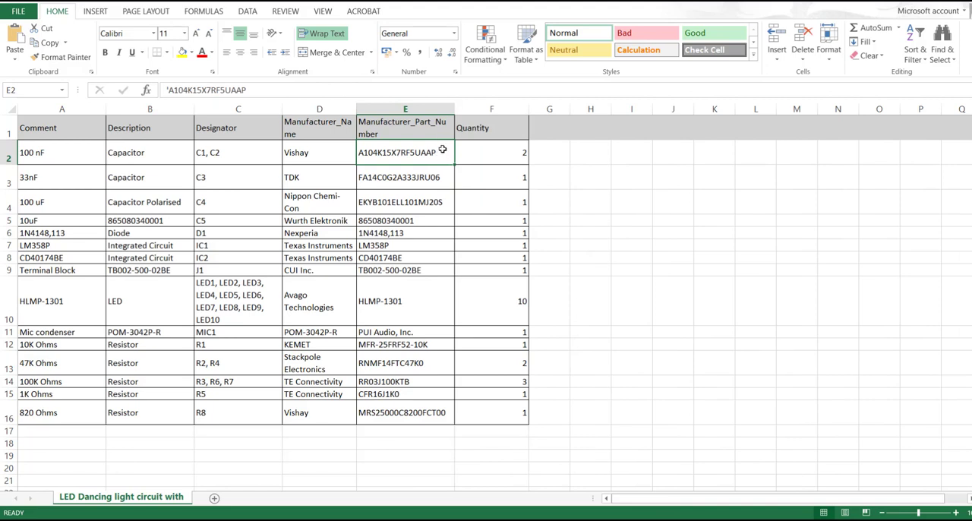
Step: Copy the 100 nF capacitor's part number A104K15X7RF5UAAP from the parts list and return to the Altium Library Loader
{"action": "double_click", "coordinate": [440, 153]}
{"action": "left_click_drag", "start_coordinate": [440, 153], "coordinate": [359, 153]}
{"action": "key", "text": "ctrl+c"}
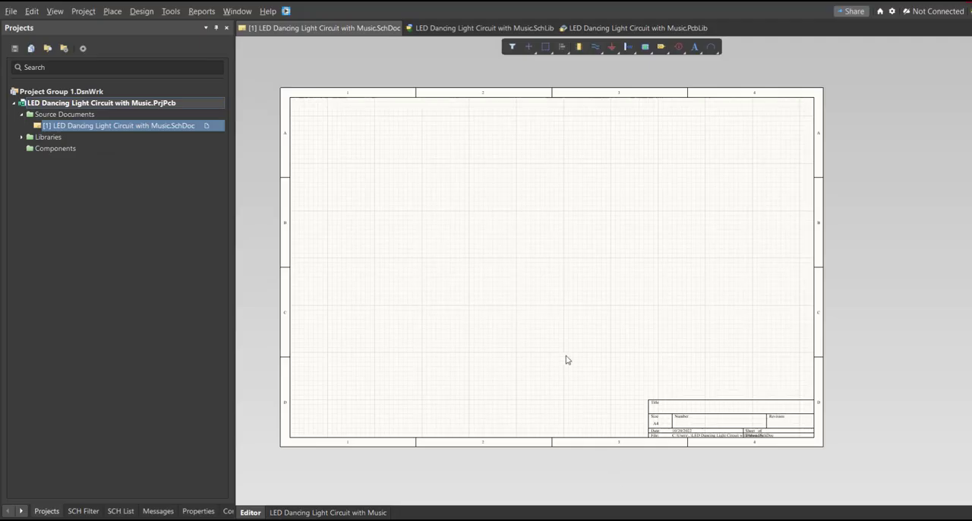
{"action": "left_click", "coordinate": [652, 519]}
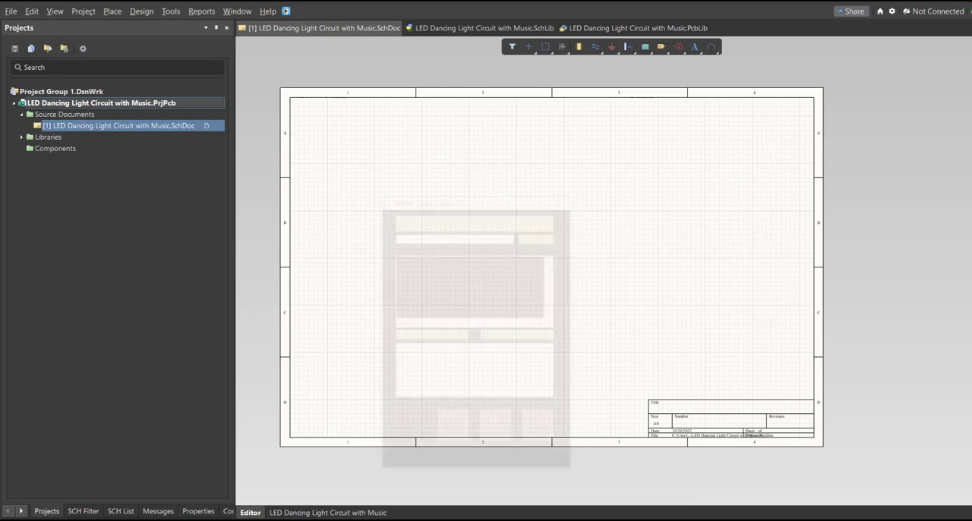
Step: Search the Library Loader for A104K15X7RF5UAAP, add the Vishay capacitor to the design and close the loader
{"action": "left_click", "coordinate": [334, 144]}
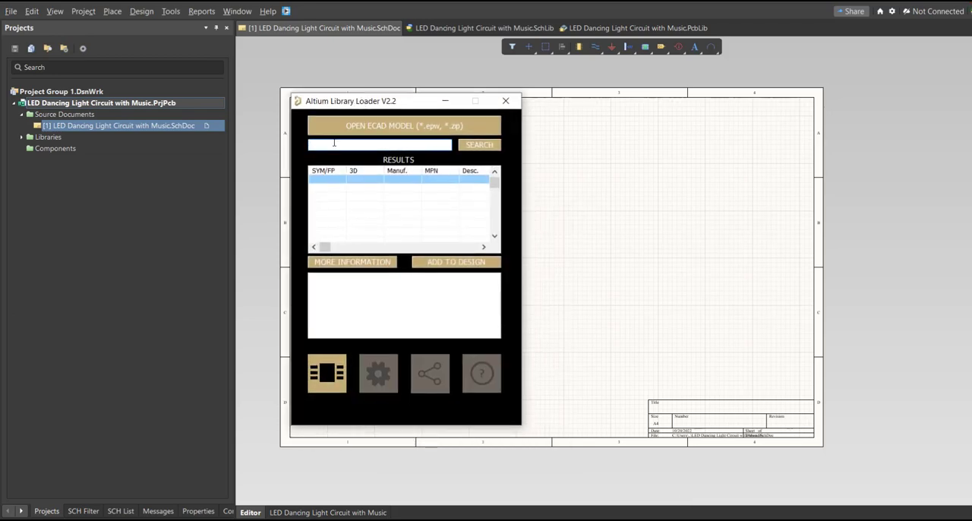
{"action": "key", "text": "ctrl+v"}
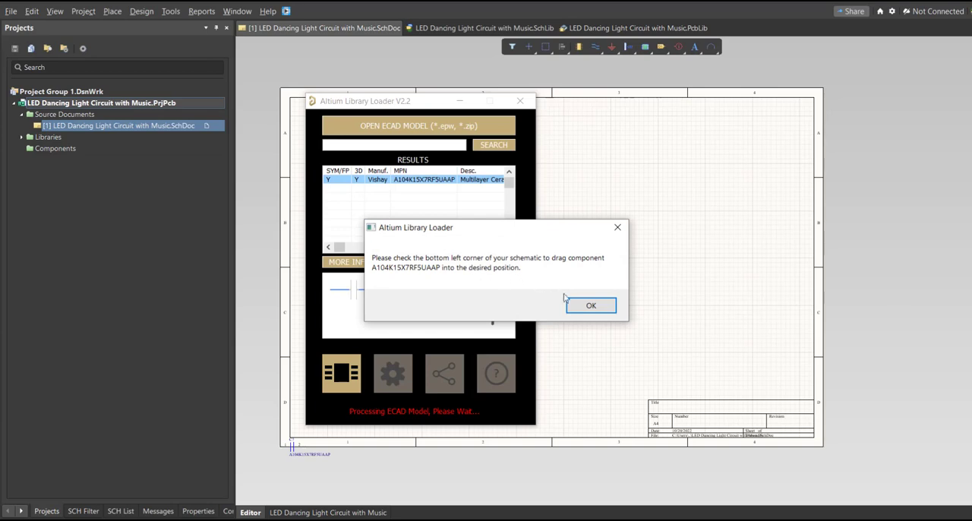
{"action": "left_click", "coordinate": [589, 307]}
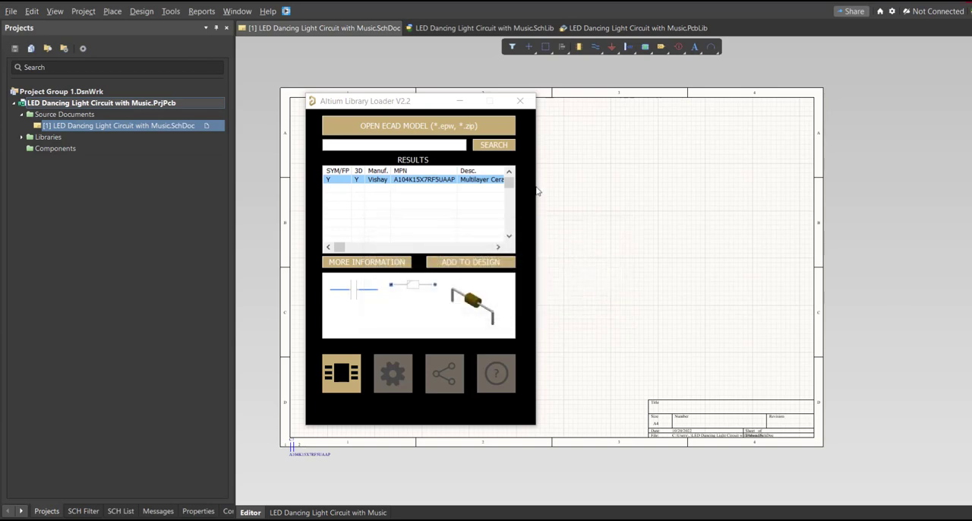
{"action": "left_click", "coordinate": [520, 100]}
Step: Move the imported capacitor from the sheet's lower-left corner into zone C1 of the schematic
{"action": "scroll", "coordinate": [308, 423], "scroll_direction": "up", "scroll_amount": 5, "text": "ctrl"}
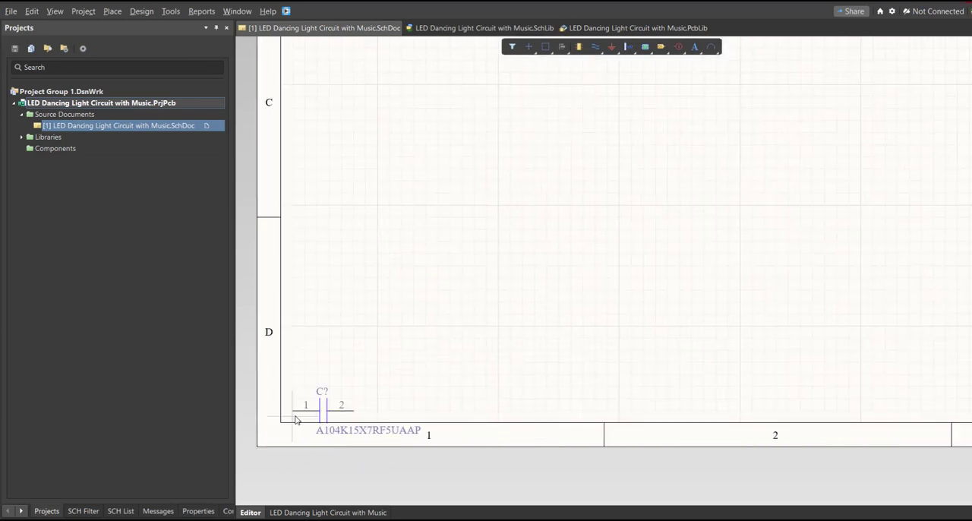
{"action": "scroll", "coordinate": [359, 336], "scroll_direction": "down", "scroll_amount": 4, "text": "ctrl"}
{"action": "left_click", "coordinate": [386, 272]}
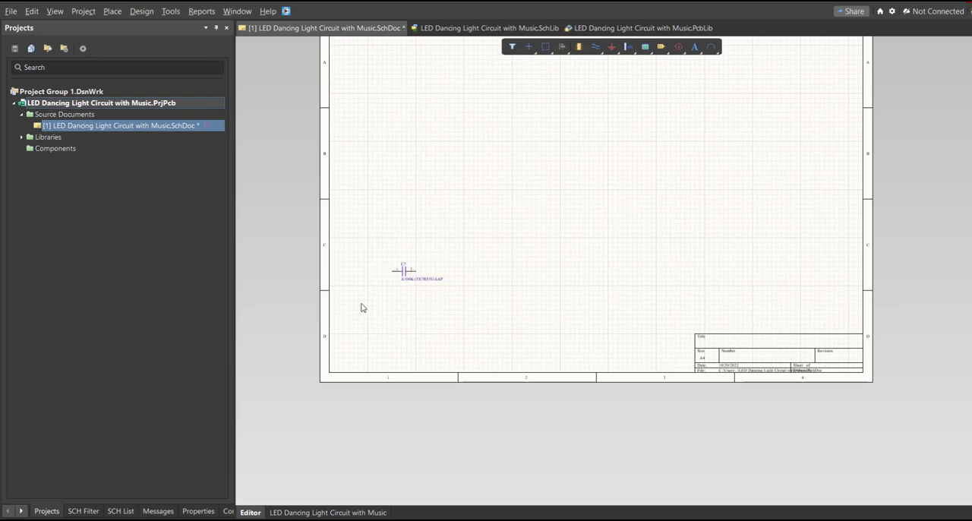
{"action": "scroll", "coordinate": [360, 306], "scroll_direction": "up", "scroll_amount": 3, "text": "ctrl"}
{"action": "right_click_drag", "start_coordinate": [497, 271], "coordinate": [498, 362]}
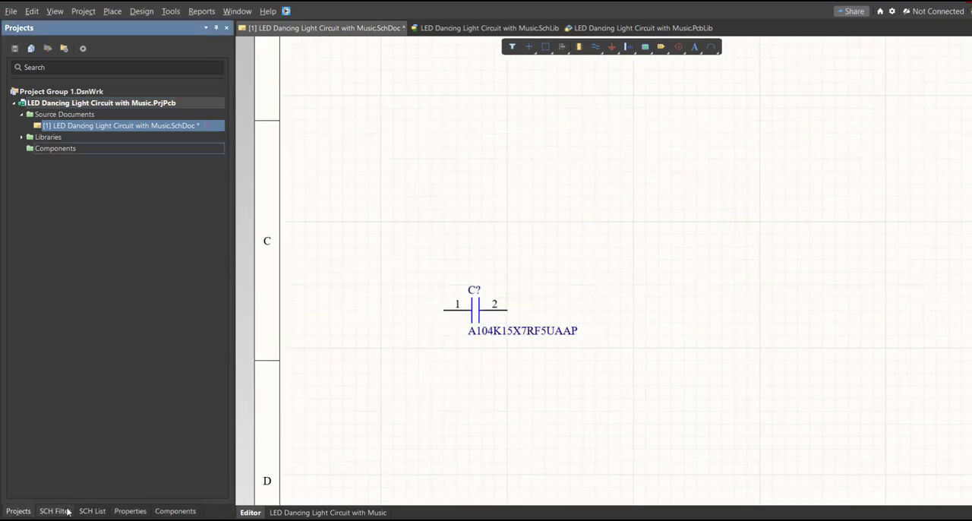
Step: Open the project's schematic library "LED Dancing Light Circuit with Music.SchLib" and show its component list
{"action": "left_click", "coordinate": [22, 138]}
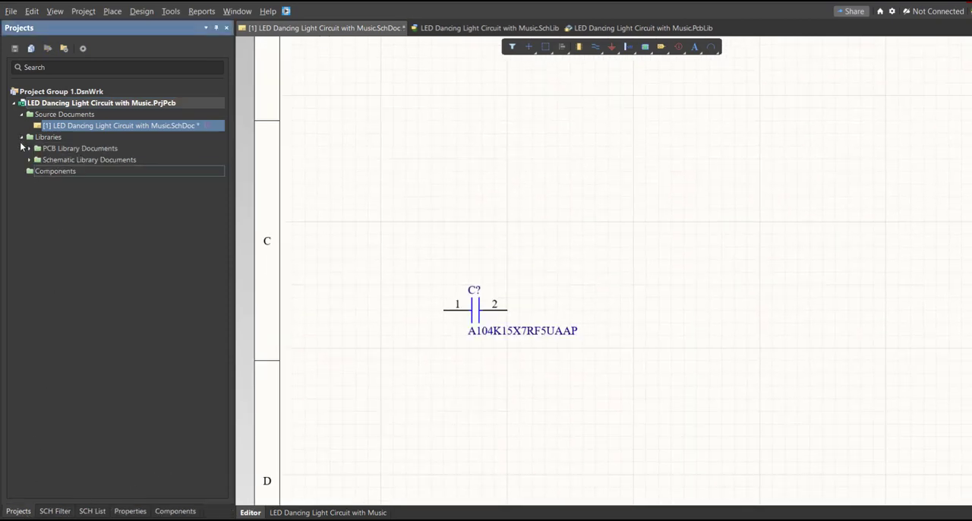
{"action": "left_click", "coordinate": [30, 160]}
{"action": "double_click", "coordinate": [113, 171]}
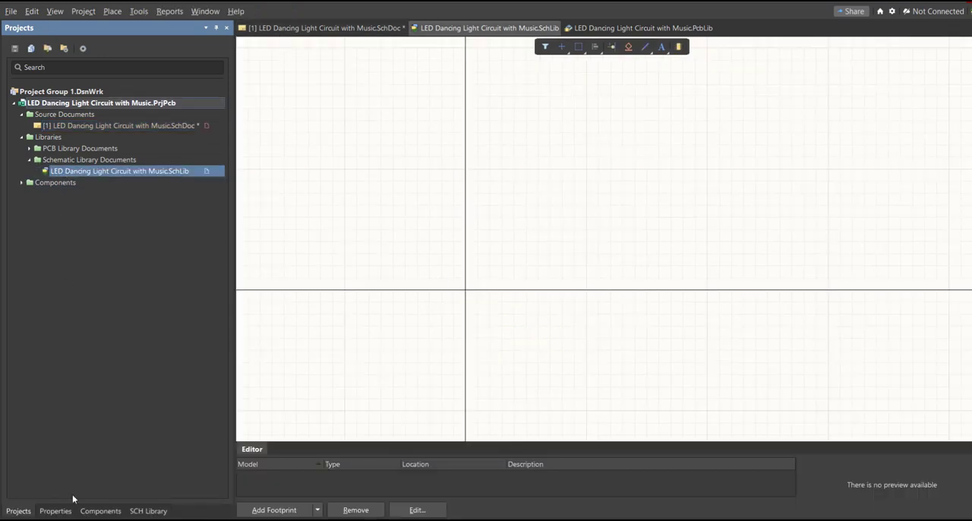
{"action": "left_click", "coordinate": [148, 510]}
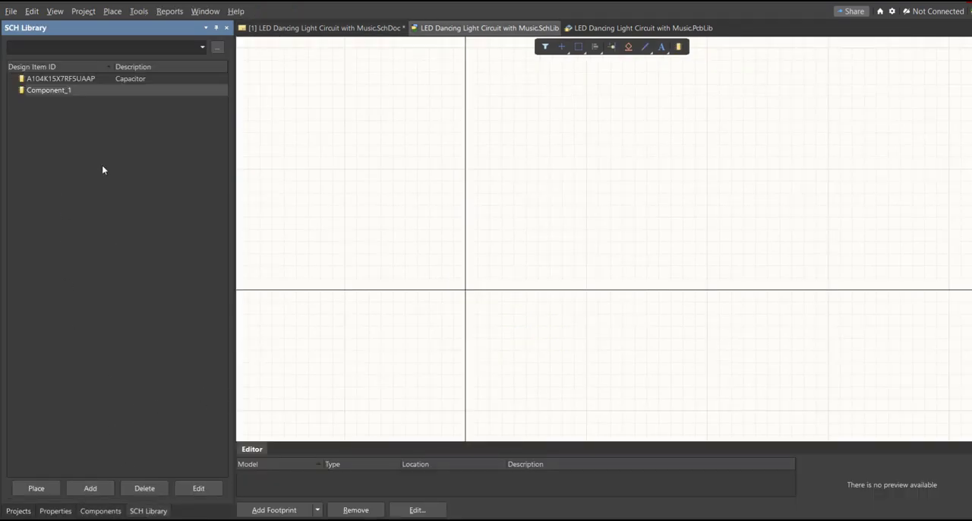
Step: Set the comment of library capacitor A104K15X7RF5UAAP to 100nF and save the schematic library
{"action": "left_click", "coordinate": [84, 78]}
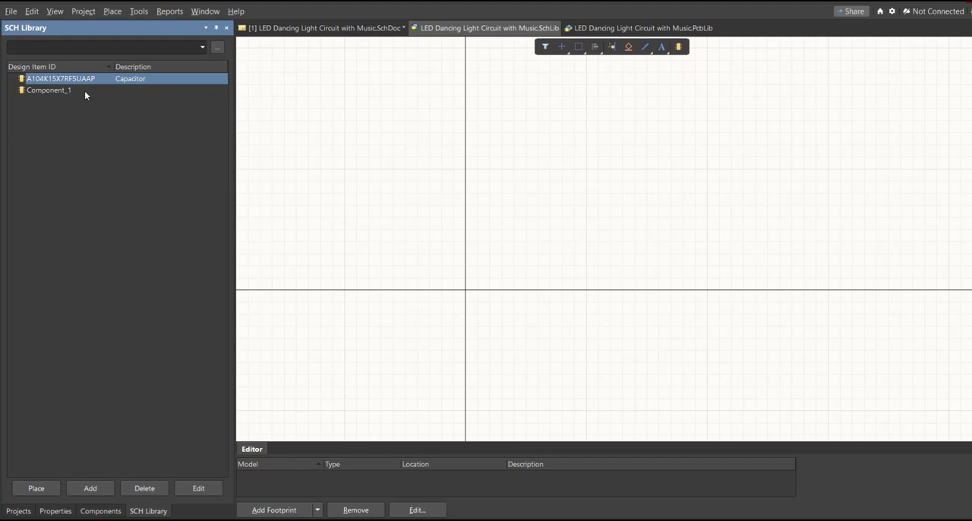
{"action": "left_click", "coordinate": [85, 90]}
{"action": "double_click", "coordinate": [122, 79]}
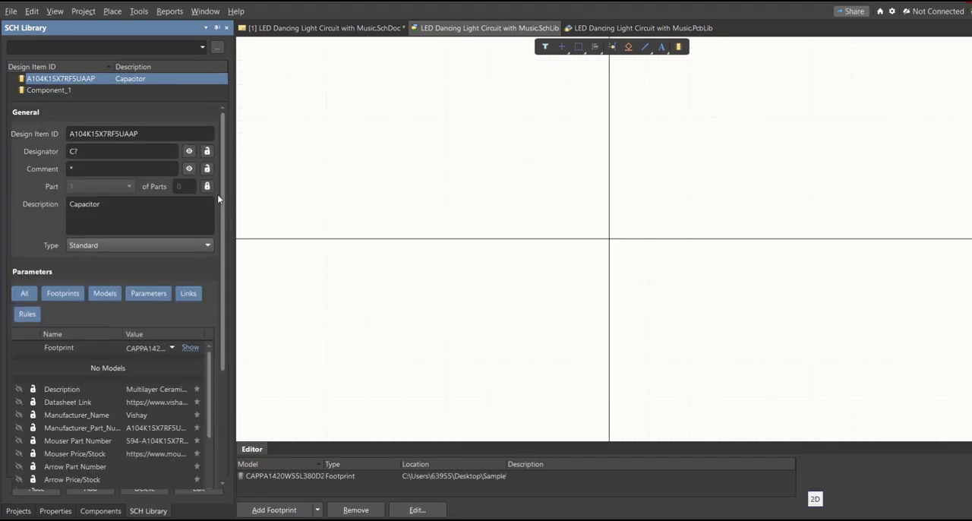
{"action": "scroll", "coordinate": [481, 261], "scroll_direction": "down", "scroll_amount": 4, "text": "ctrl"}
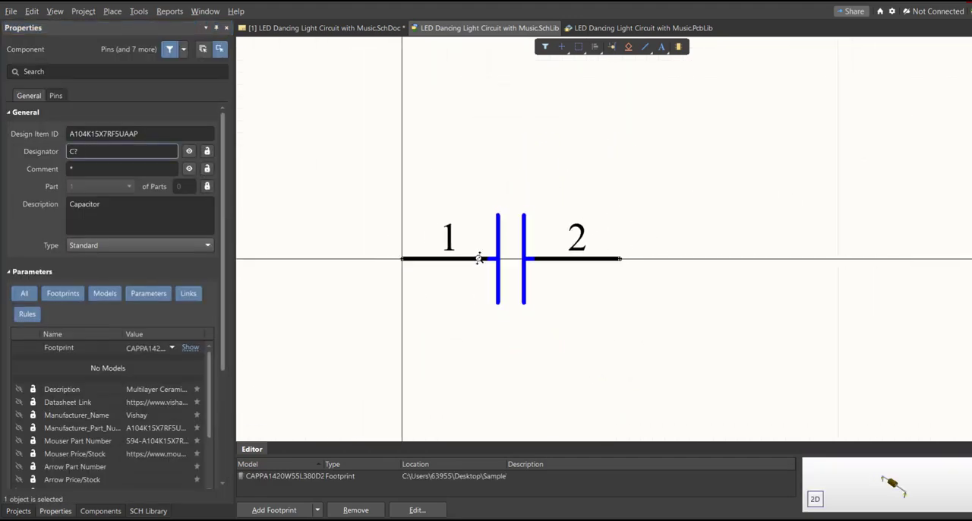
{"action": "left_click", "coordinate": [118, 168]}
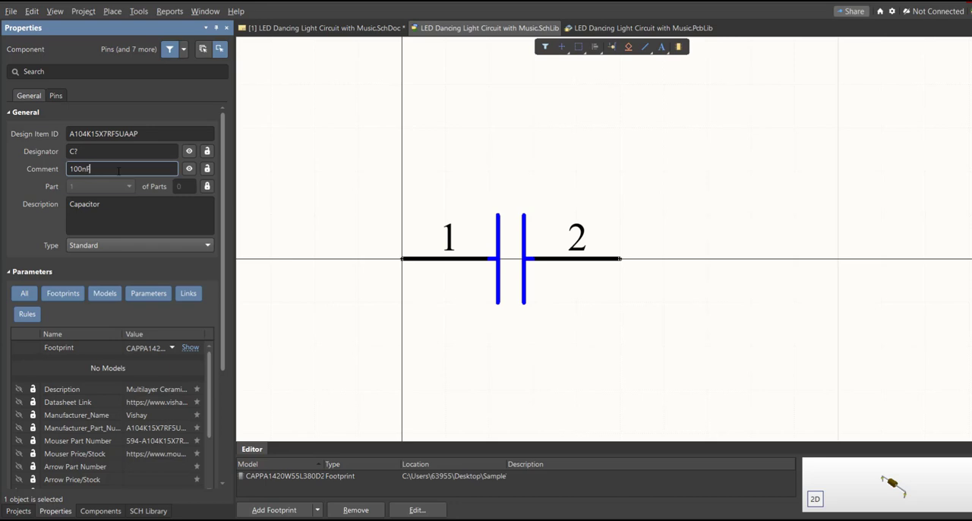
{"action": "key", "text": "Return"}
{"action": "right_click_drag", "start_coordinate": [469, 289], "coordinate": [499, 234]}
{"action": "key", "text": "f"}
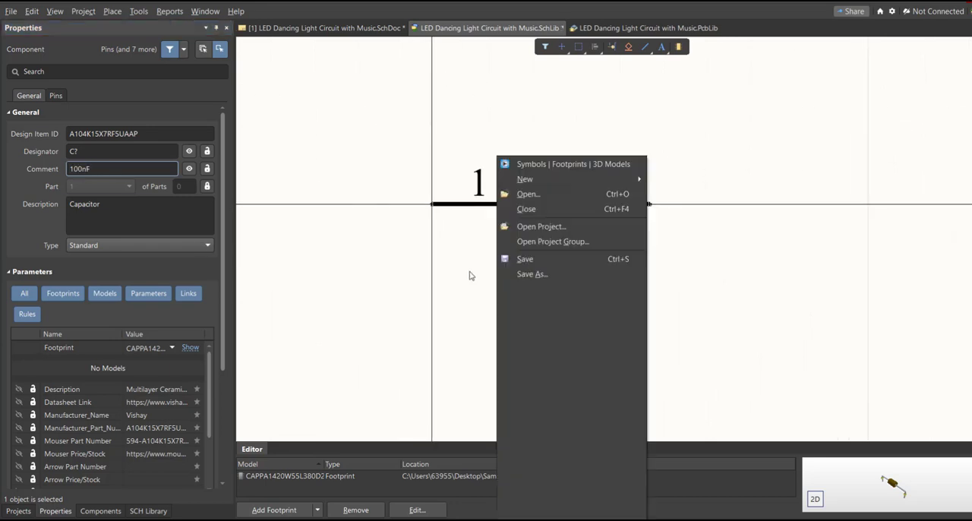
{"action": "key", "text": "s"}
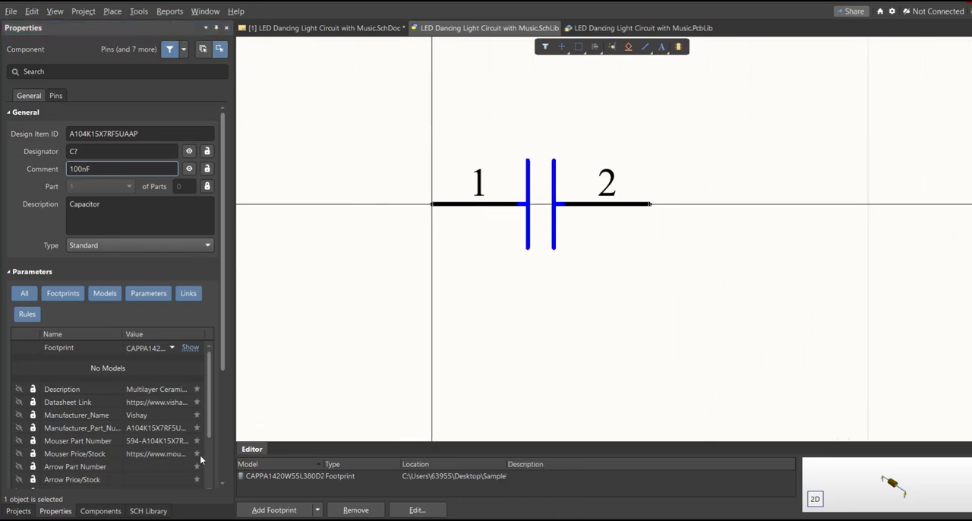
Step: Delete the empty Component_1 from the schematic library
{"action": "left_click", "coordinate": [148, 511]}
{"action": "left_click", "coordinate": [67, 93]}
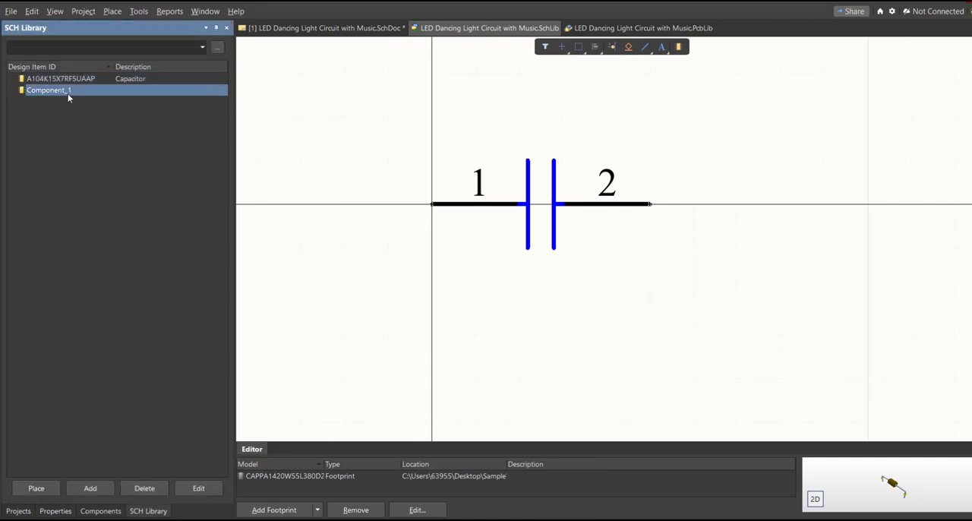
{"action": "key", "text": "Delete"}
{"action": "left_click", "coordinate": [544, 284]}
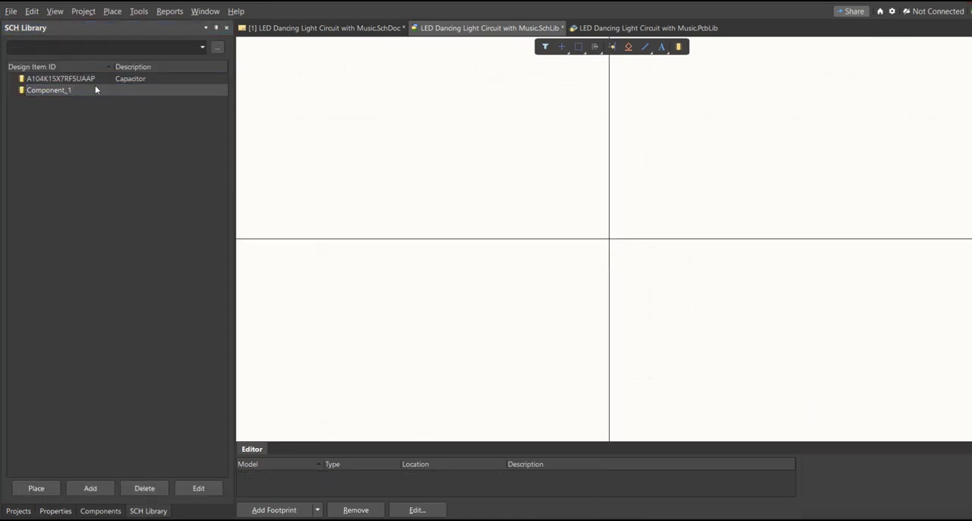
Step: Place the library's updated capacitor on the schematic beside the first one and compare the two comment labels
{"action": "left_click", "coordinate": [41, 488]}
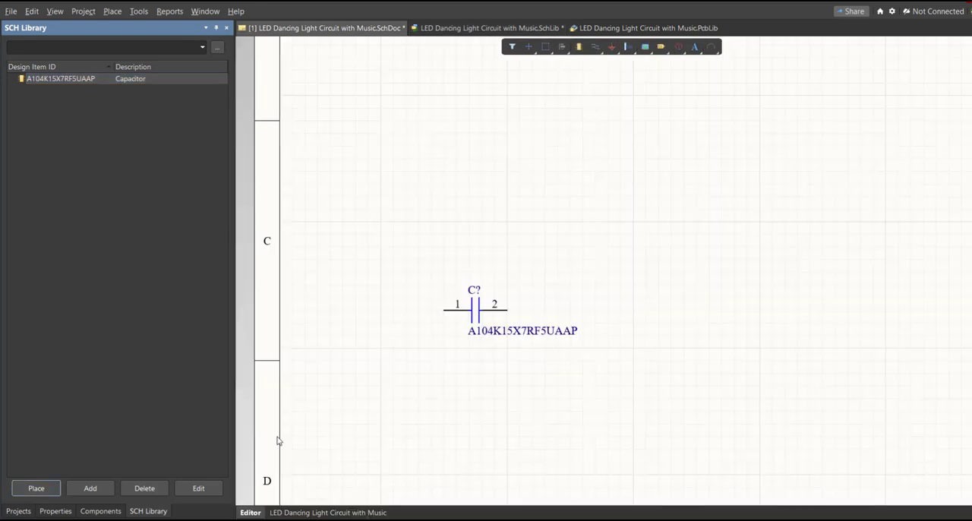
{"action": "left_click", "coordinate": [612, 315]}
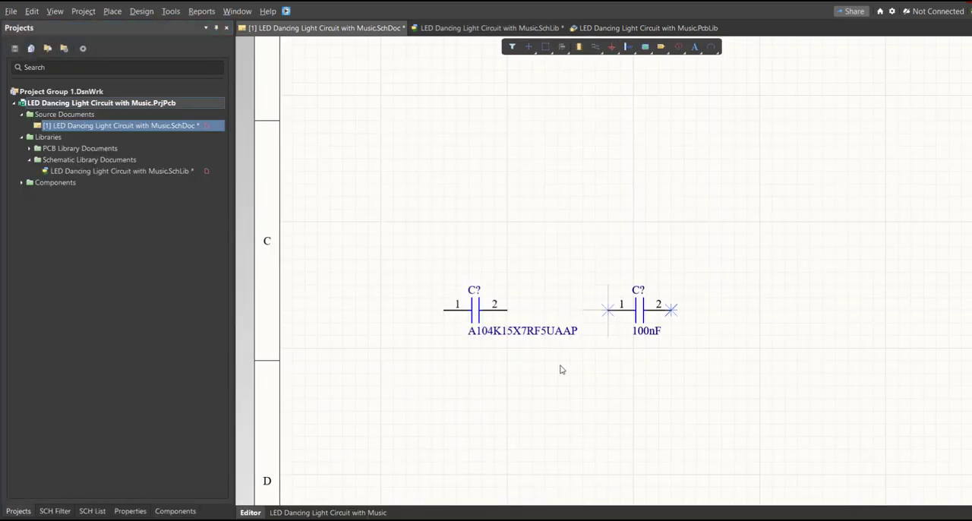
{"action": "scroll", "coordinate": [540, 295], "scroll_direction": "up", "scroll_amount": 2, "text": "ctrl"}
{"action": "scroll", "coordinate": [543, 304], "scroll_direction": "up", "scroll_amount": 2, "text": "ctrl"}
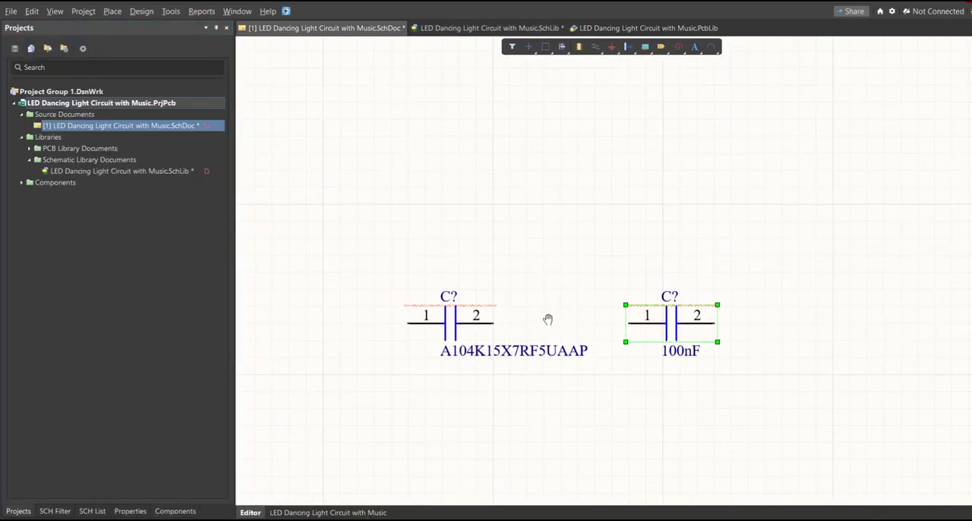
{"action": "left_click_drag", "start_coordinate": [509, 272], "coordinate": [380, 385]}
{"action": "left_click_drag", "start_coordinate": [840, 276], "coordinate": [711, 382]}
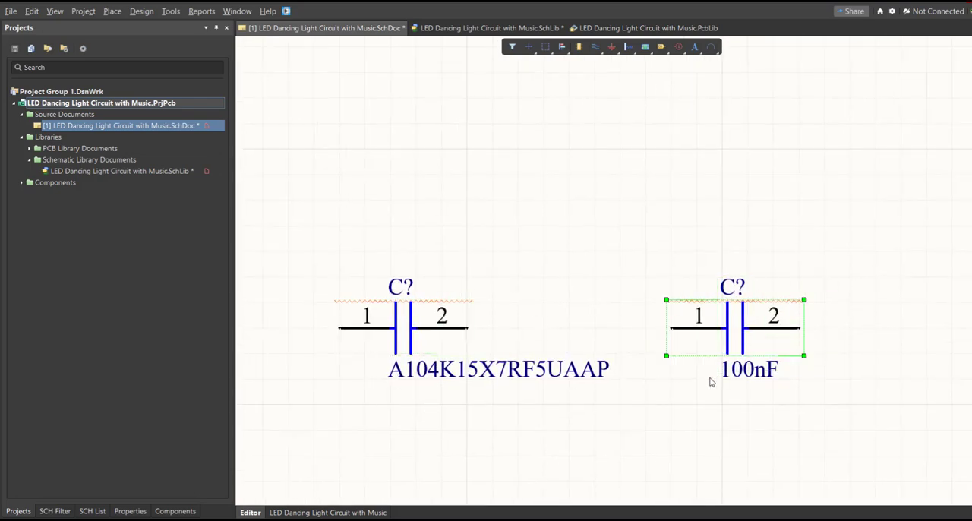
{"action": "scroll", "coordinate": [649, 416], "scroll_direction": "down", "scroll_amount": 3, "text": "ctrl"}
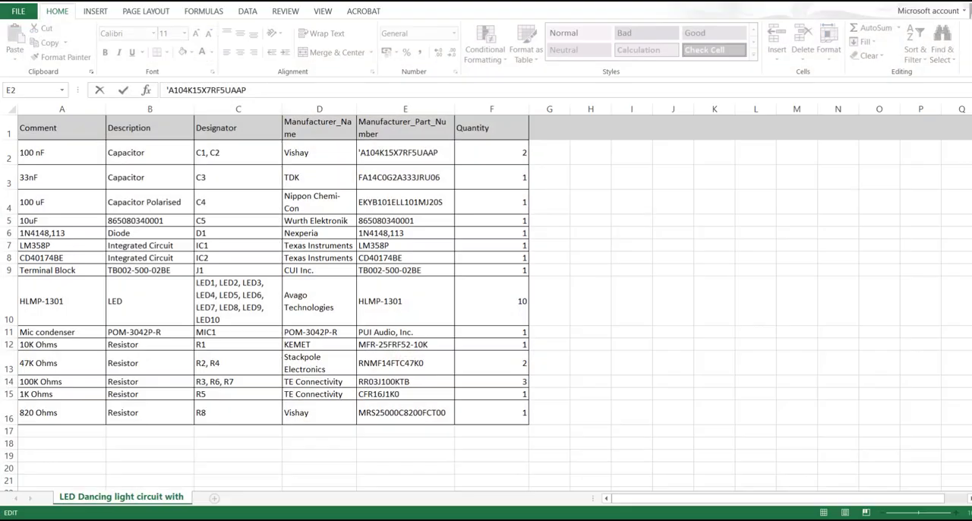
{"action": "left_click", "coordinate": [413, 109]}
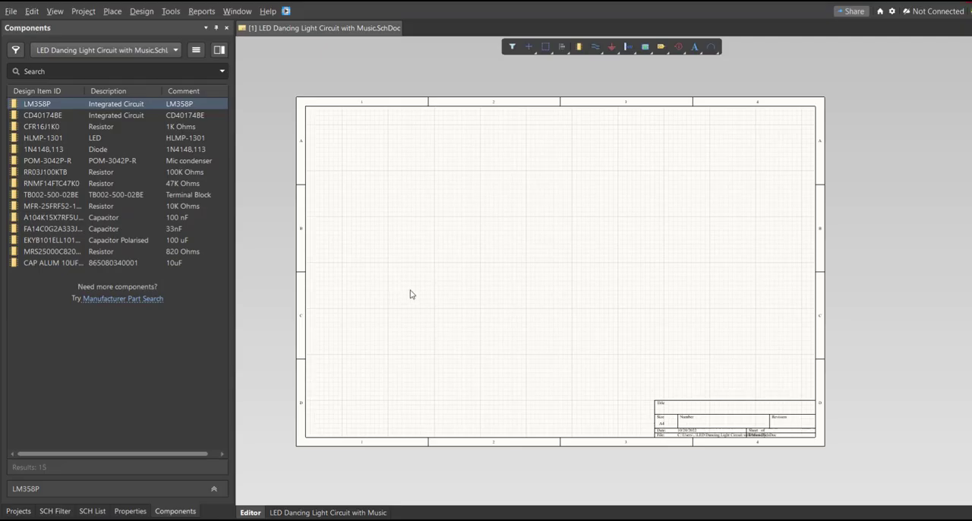
Step: Examine the component list of the project's schematic library and return to the empty schematic sheet
{"action": "right_click_drag", "start_coordinate": [437, 284], "coordinate": [437, 305]}
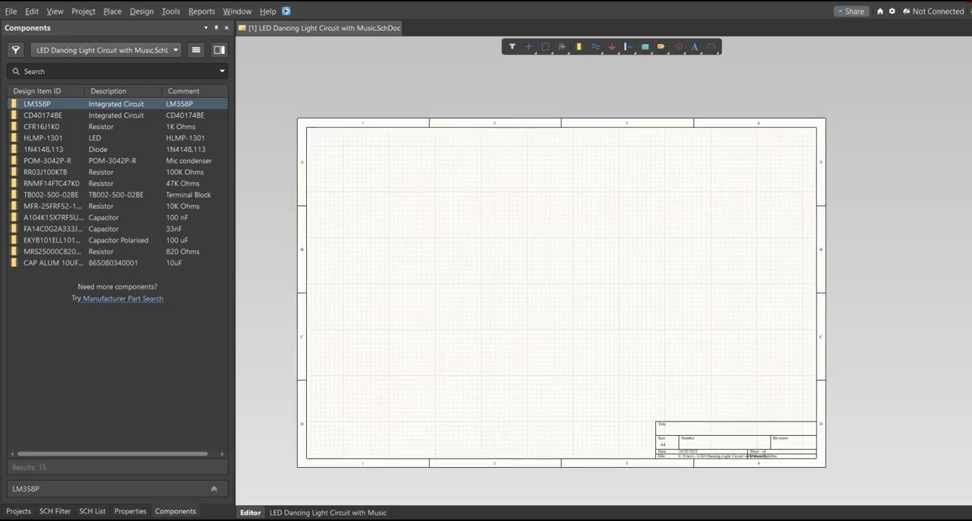
{"action": "left_click", "coordinate": [17, 511]}
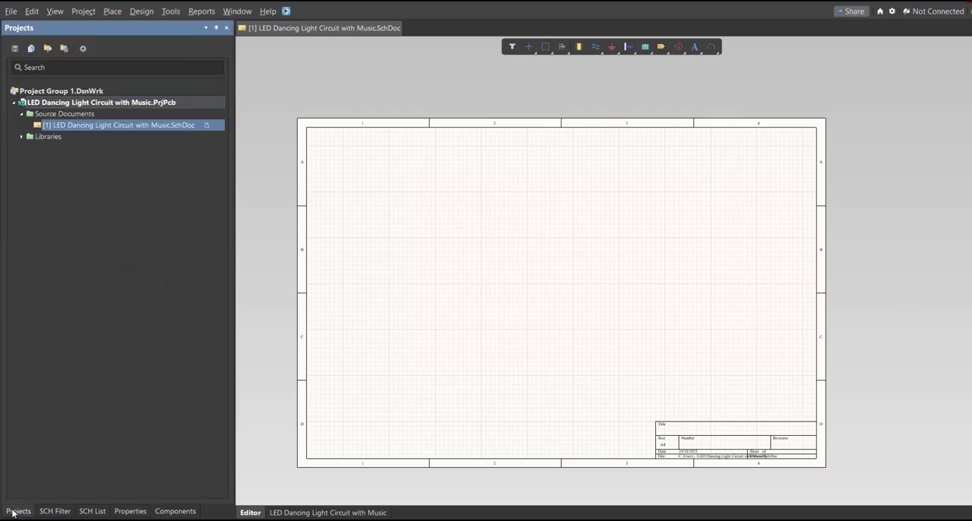
{"action": "left_click", "coordinate": [21, 137]}
{"action": "left_click", "coordinate": [30, 159]}
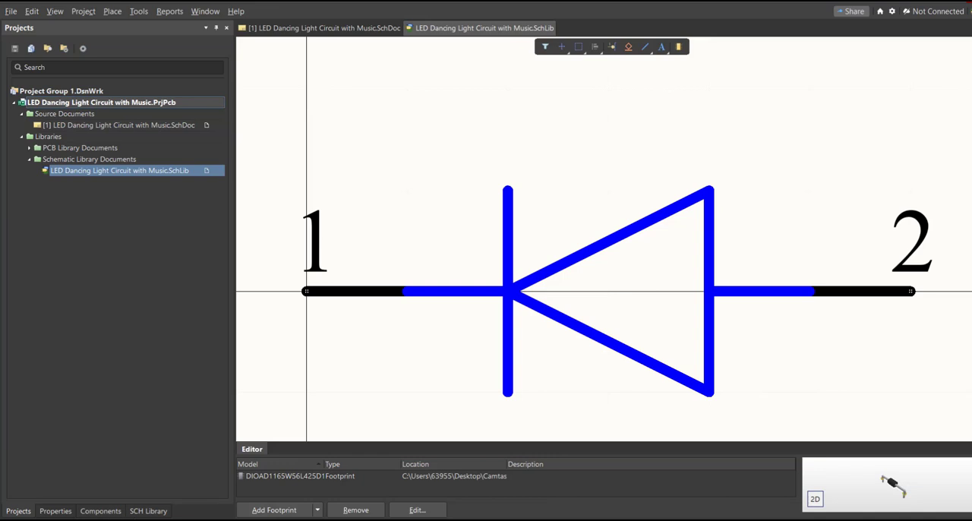
{"action": "left_click", "coordinate": [149, 511]}
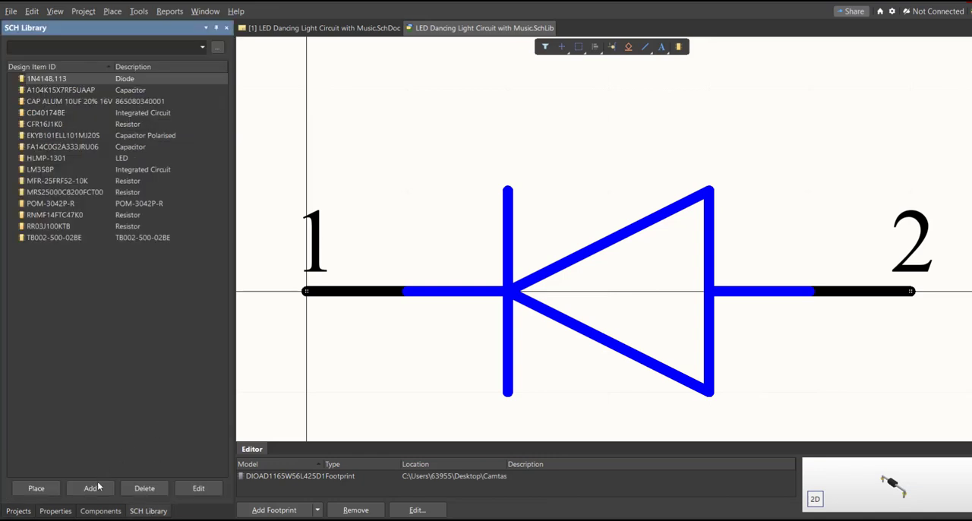
{"action": "left_click", "coordinate": [18, 510]}
{"action": "left_click", "coordinate": [45, 128]}
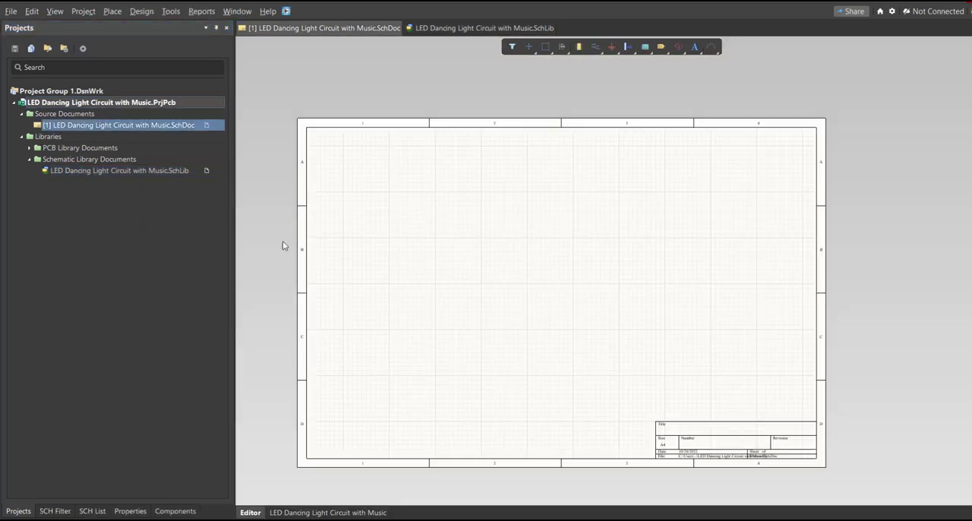
{"action": "scroll", "coordinate": [473, 341], "scroll_direction": "down", "scroll_amount": 2, "text": "ctrl"}
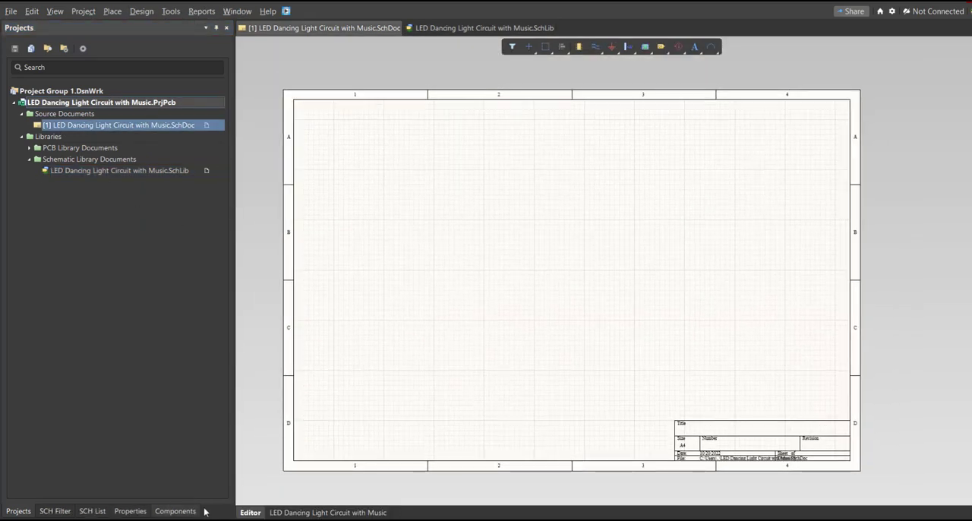
Step: Close the Components panel and show it again from the schematic's list of available panels
{"action": "left_click", "coordinate": [175, 511]}
{"action": "right_click", "coordinate": [185, 509]}
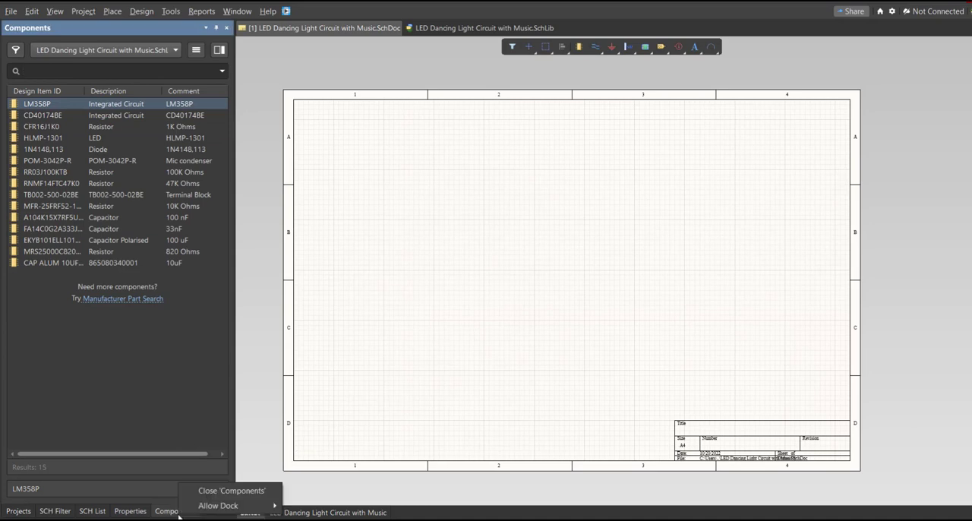
{"action": "left_click", "coordinate": [228, 489]}
{"action": "right_click_drag", "start_coordinate": [491, 348], "coordinate": [485, 365]}
{"action": "right_click", "coordinate": [484, 365]}
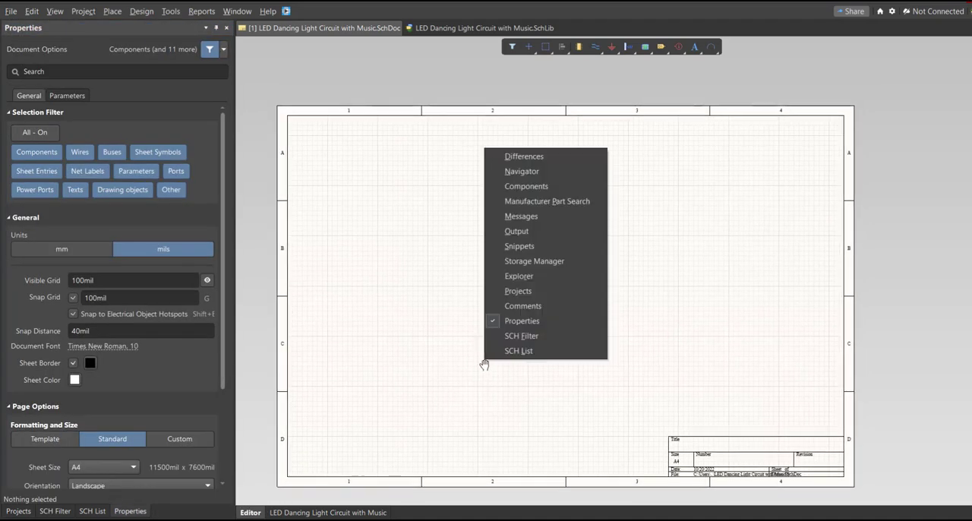
{"action": "left_click", "coordinate": [557, 195]}
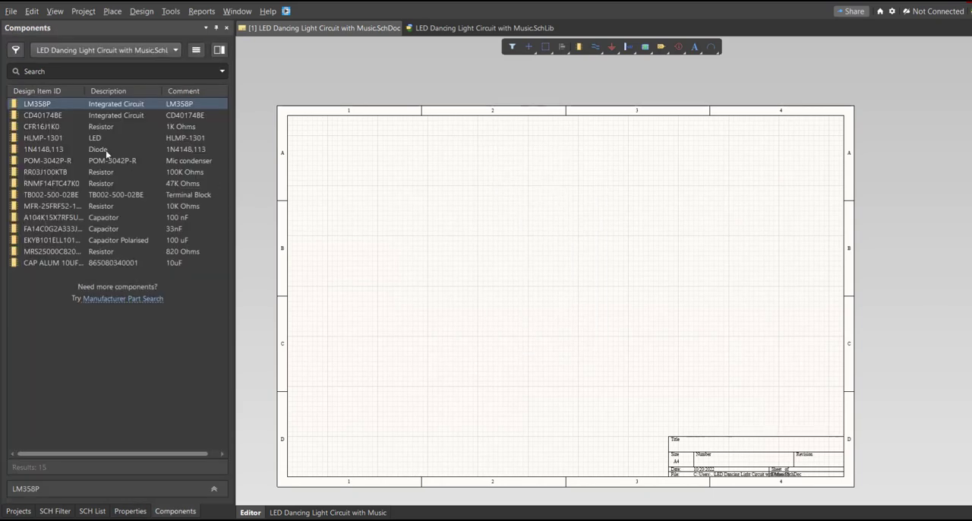
Step: Place the LM358P, CD40174BE, resistors, capacitors, 1N4148 diode, terminal block and HLMP-1301 LED from the project library onto the schematic
{"action": "left_click", "coordinate": [63, 105]}
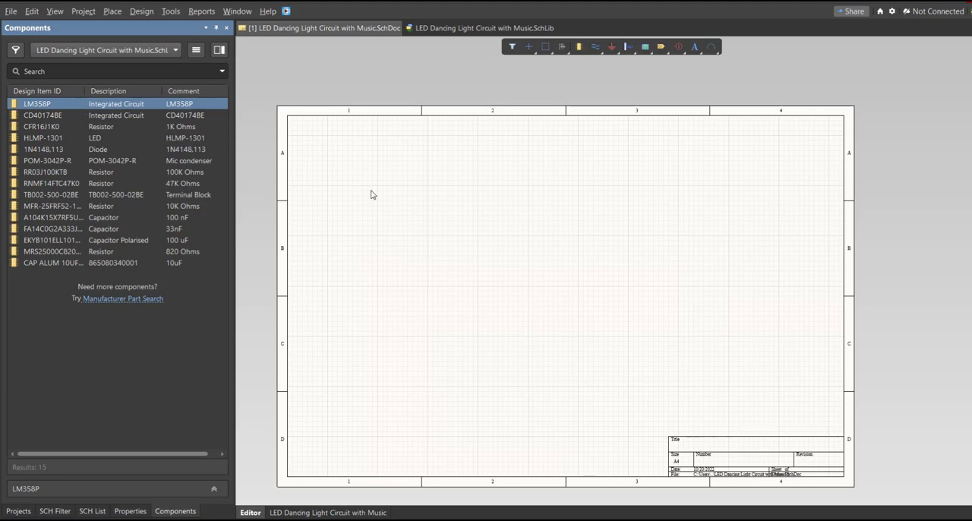
{"action": "left_click_drag", "start_coordinate": [37, 104], "coordinate": [385, 161]}
{"action": "left_click_drag", "start_coordinate": [43, 115], "coordinate": [355, 217]}
{"action": "left_click_drag", "start_coordinate": [41, 127], "coordinate": [450, 216]}
{"action": "left_click_drag", "start_coordinate": [43, 138], "coordinate": [539, 231]}
{"action": "scroll", "coordinate": [455, 281], "scroll_direction": "up", "scroll_amount": 1, "text": "ctrl"}
{"action": "left_click_drag", "start_coordinate": [46, 172], "coordinate": [440, 263]}
{"action": "left_click_drag", "start_coordinate": [51, 195], "coordinate": [441, 294]}
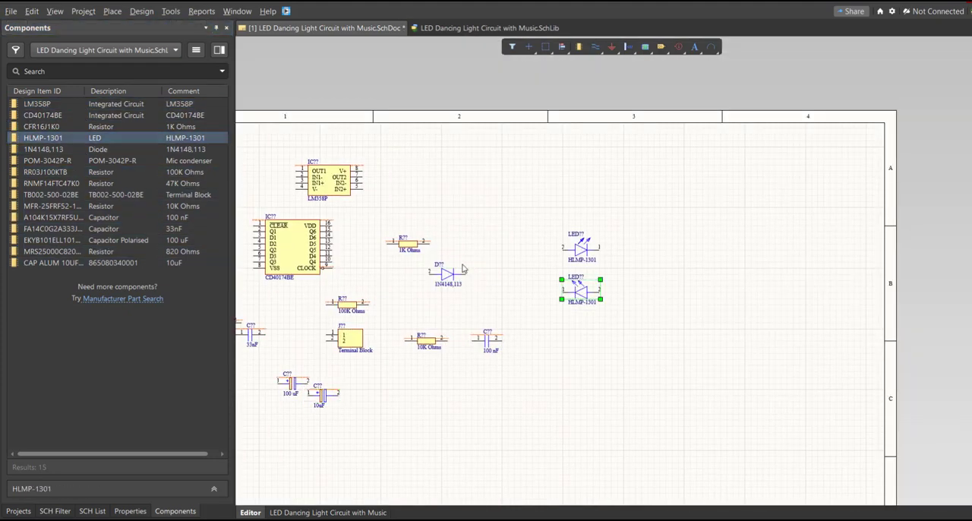
Step: Add HLMP-1301 LEDs to form a column of ten and arrange the other components across the sheet
{"action": "scroll", "coordinate": [486, 250], "scroll_direction": "up", "scroll_amount": 1, "text": "ctrl"}
{"action": "left_click_drag", "start_coordinate": [43, 138], "coordinate": [518, 316]}
{"action": "scroll", "coordinate": [518, 316], "scroll_direction": "down", "scroll_amount": 4, "text": "ctrl"}
{"action": "scroll", "coordinate": [455, 289], "scroll_direction": "up", "scroll_amount": 2, "text": "ctrl"}
{"action": "key", "text": "ctrl+v"}
{"action": "scroll", "coordinate": [530, 261], "scroll_direction": "down", "scroll_amount": 1, "text": "ctrl"}
{"action": "left_click_drag", "start_coordinate": [584, 169], "coordinate": [527, 416]}
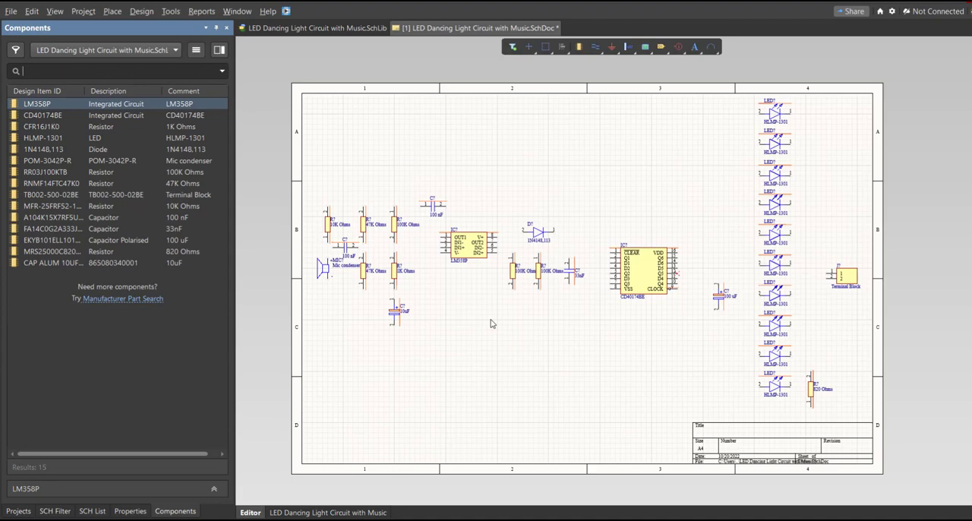
Step: Generate proposed designators for all components on the schematic sheet with the Annotate tool, processing across then down
{"action": "scroll", "coordinate": [328, 228], "scroll_direction": "up", "scroll_amount": 5, "text": "ctrl"}
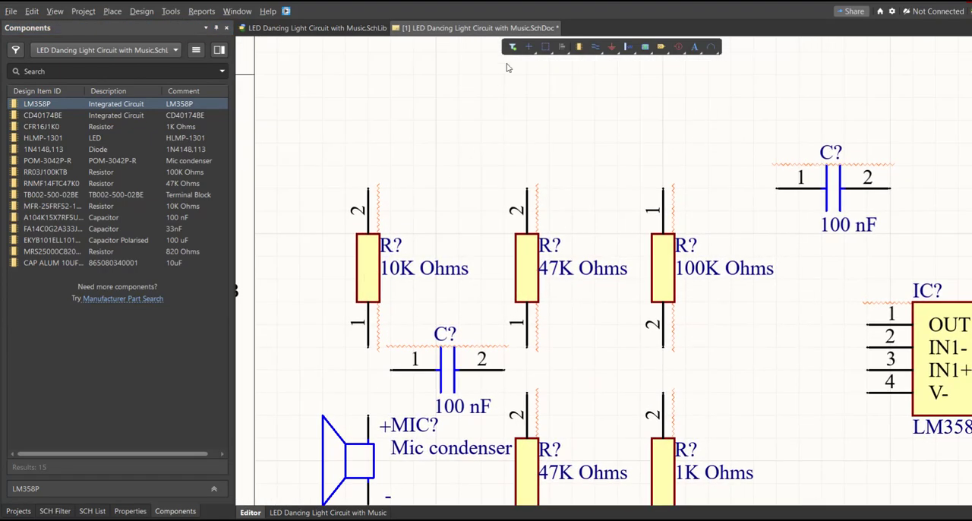
{"action": "double_click", "coordinate": [372, 283]}
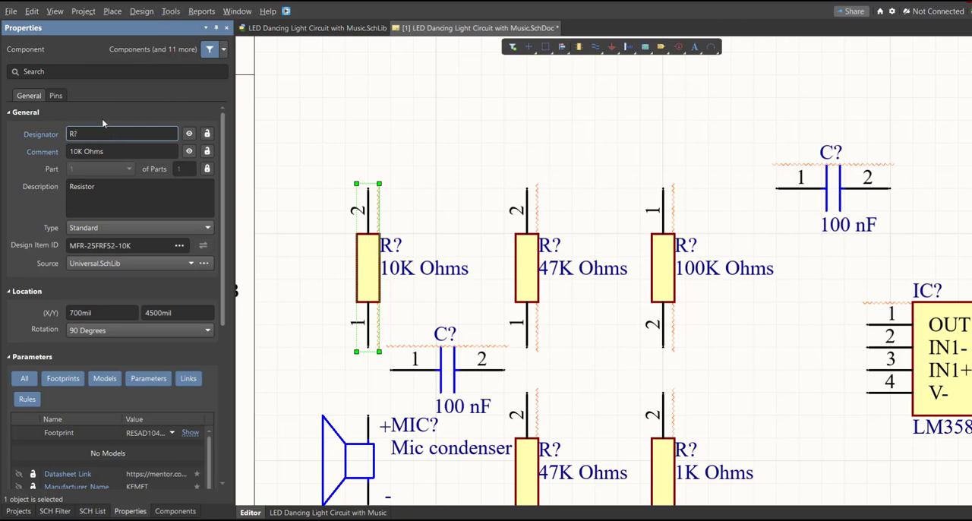
{"action": "left_click", "coordinate": [170, 11]}
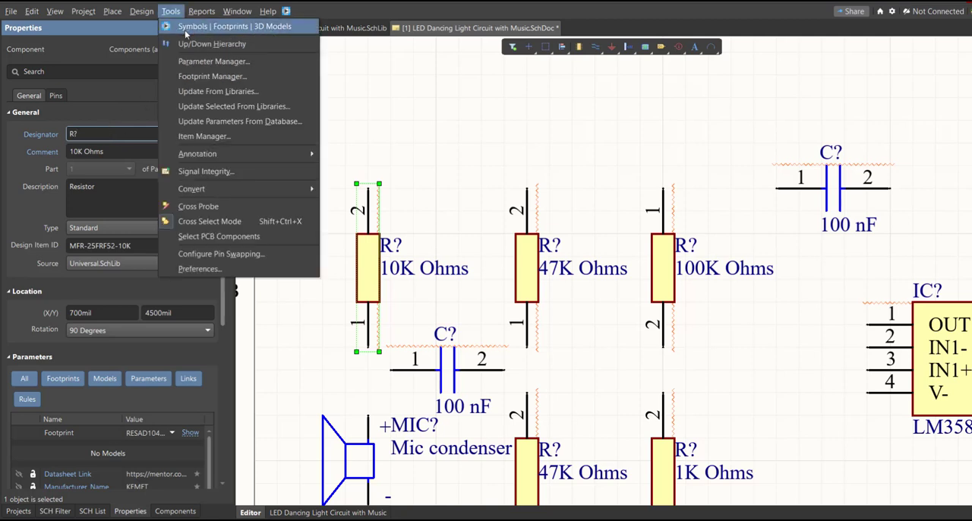
{"action": "mouse_move", "coordinate": [279, 158]}
{"action": "left_click", "coordinate": [425, 155]}
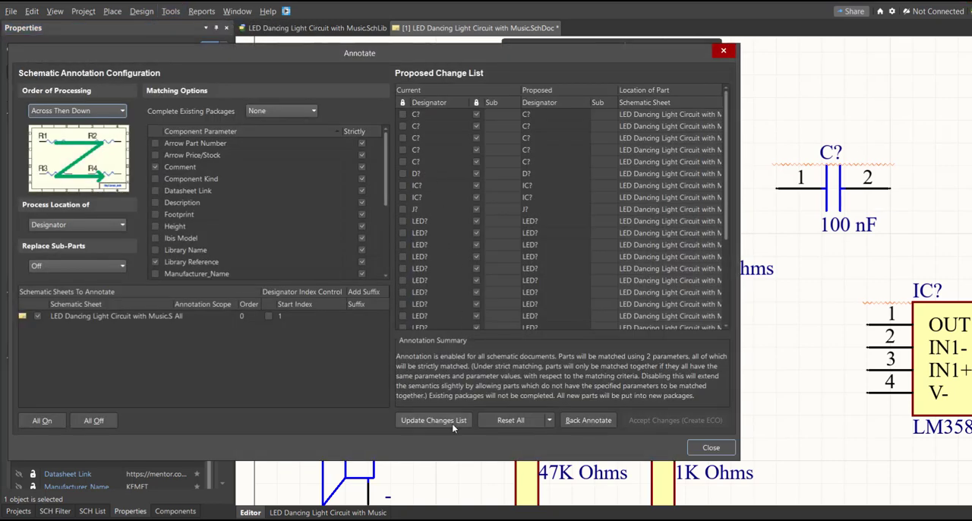
{"action": "left_click", "coordinate": [453, 427]}
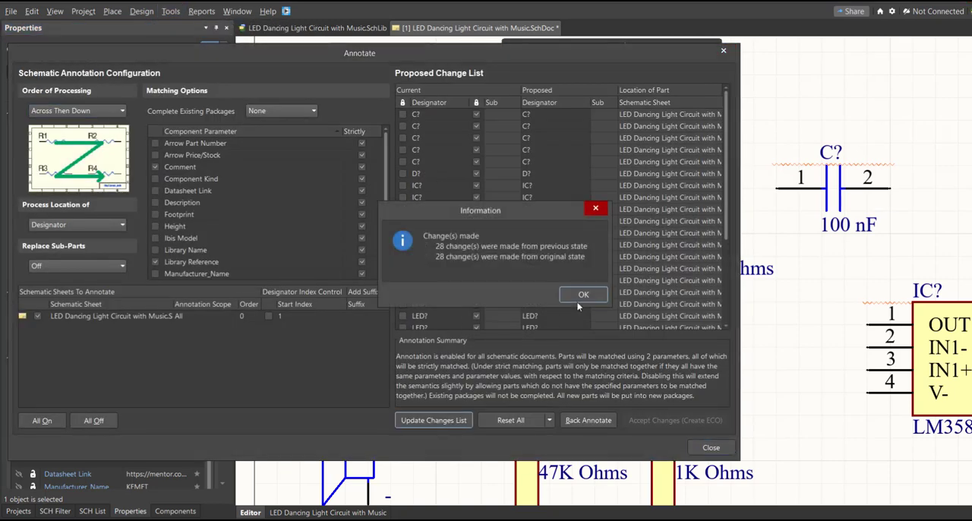
{"action": "left_click", "coordinate": [583, 295]}
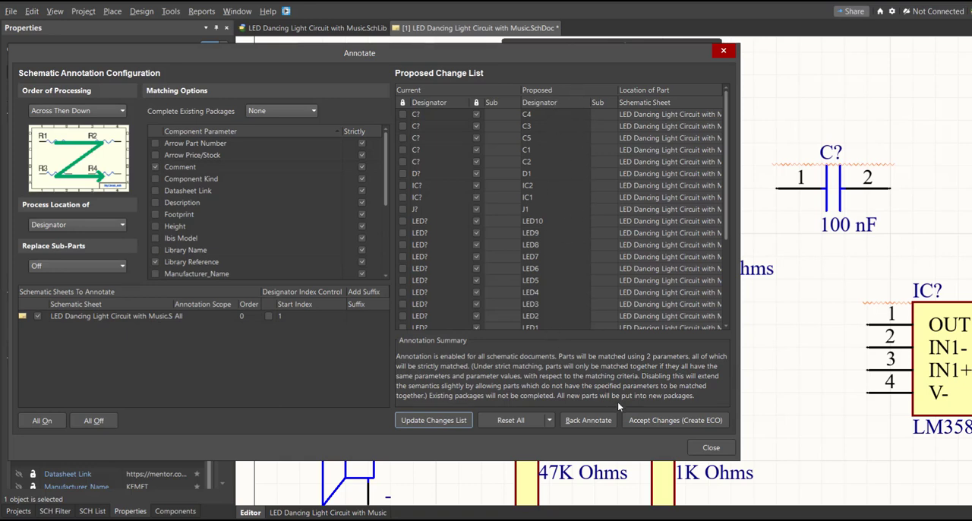
Step: Accept the proposed designators, execute the engineering change order and close the annotation dialogs
{"action": "left_click", "coordinate": [637, 422]}
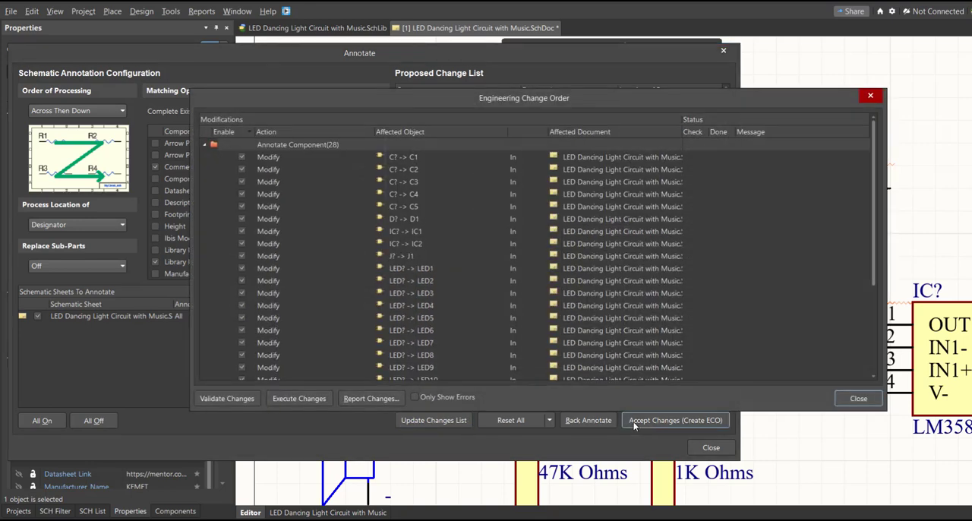
{"action": "left_click", "coordinate": [282, 400]}
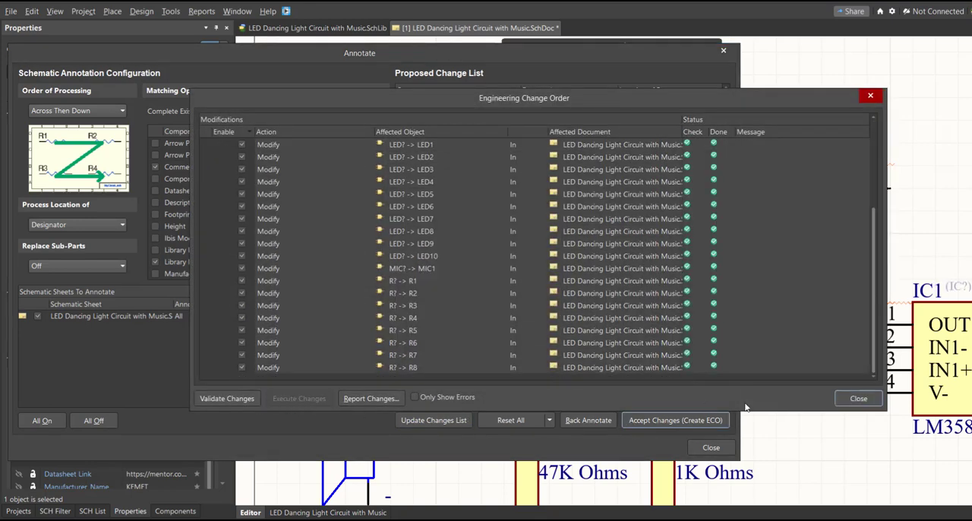
{"action": "left_click", "coordinate": [858, 399]}
{"action": "left_click", "coordinate": [711, 447]}
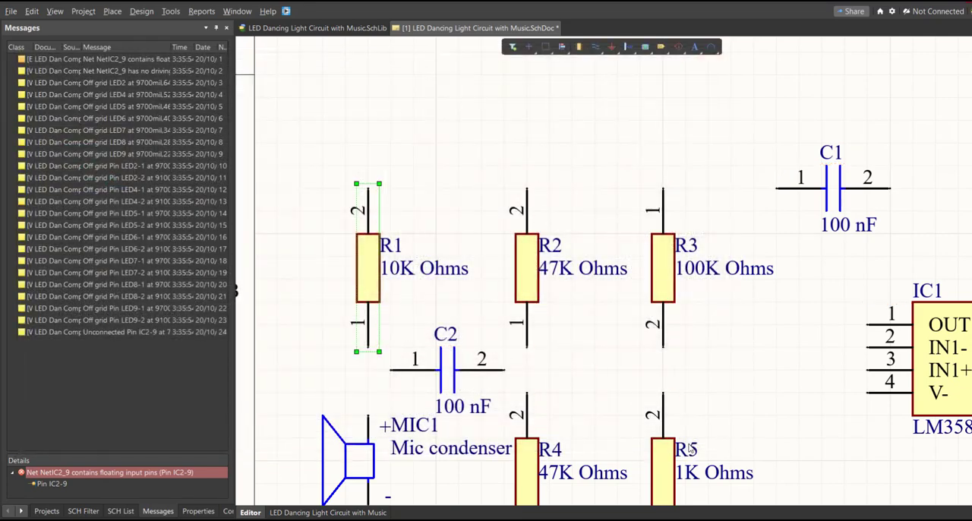
{"action": "middle_click_drag", "start_coordinate": [557, 323], "coordinate": [679, 381]}
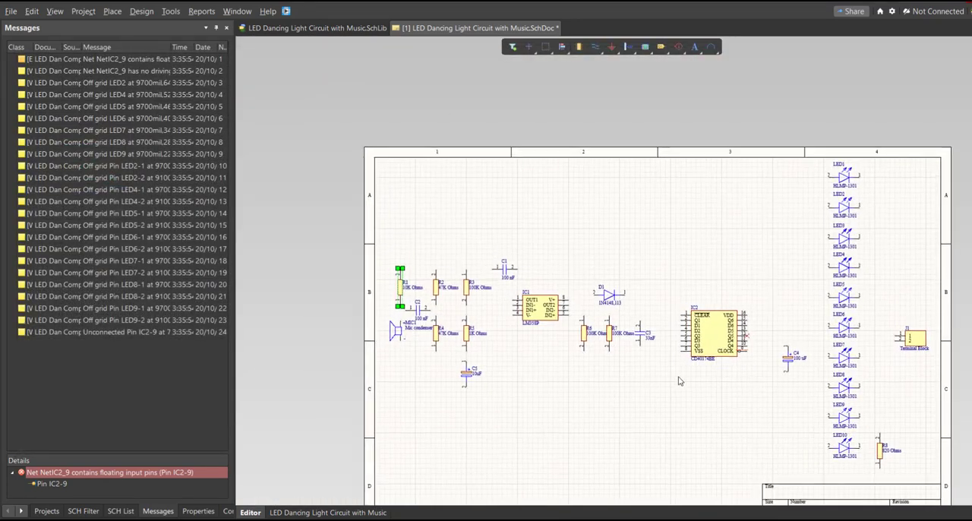
{"action": "scroll", "coordinate": [534, 301], "scroll_direction": "up", "scroll_amount": 5, "text": "ctrl"}
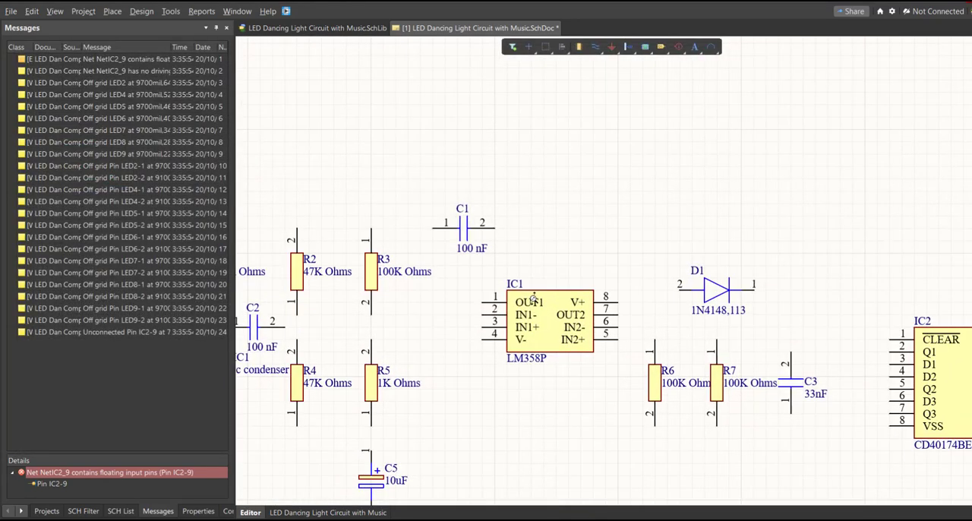
{"action": "scroll", "coordinate": [534, 301], "scroll_direction": "down", "scroll_amount": 5, "text": "ctrl"}
{"action": "scroll", "coordinate": [479, 383], "scroll_direction": "up", "scroll_amount": 2, "text": "ctrl"}
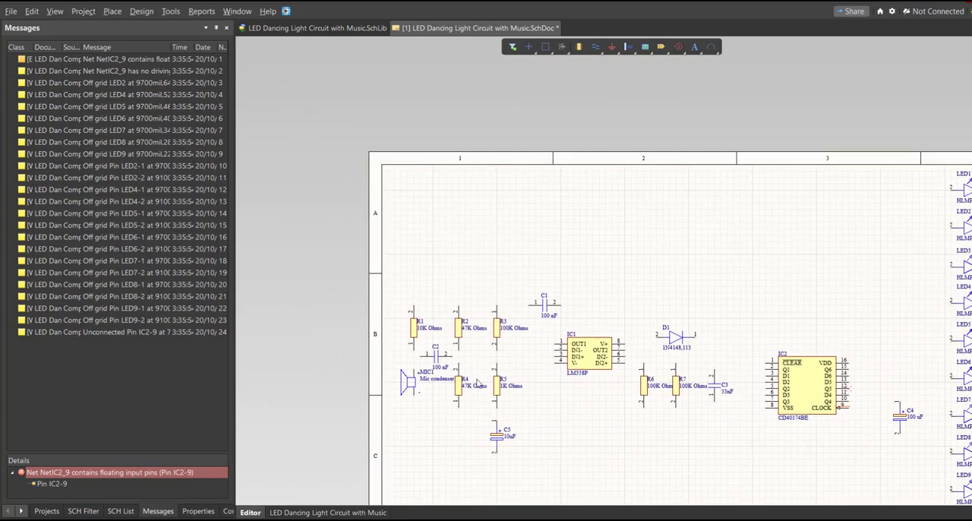
{"action": "right_click_drag", "start_coordinate": [522, 389], "coordinate": [490, 332]}
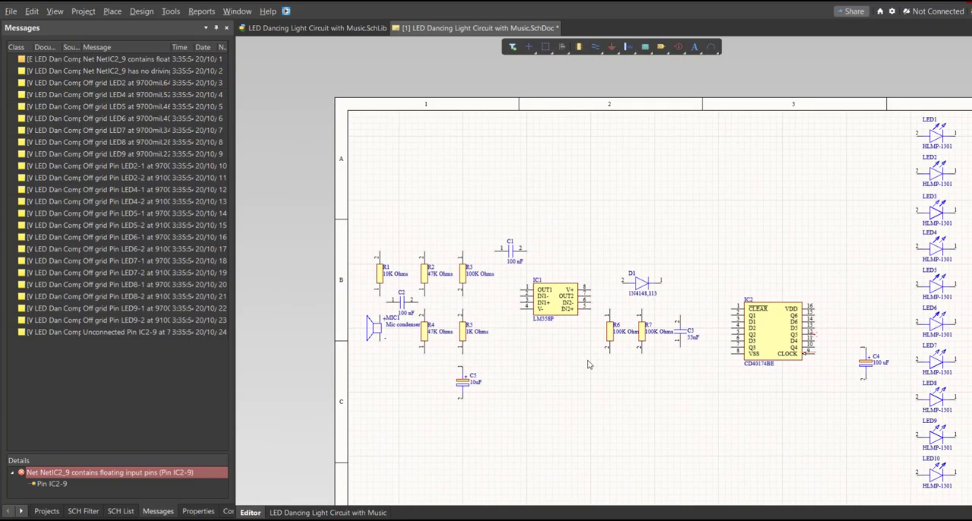
{"action": "right_click_drag", "start_coordinate": [590, 365], "coordinate": [554, 354]}
{"action": "scroll", "coordinate": [351, 258], "scroll_direction": "up", "scroll_amount": 4, "text": "ctrl"}
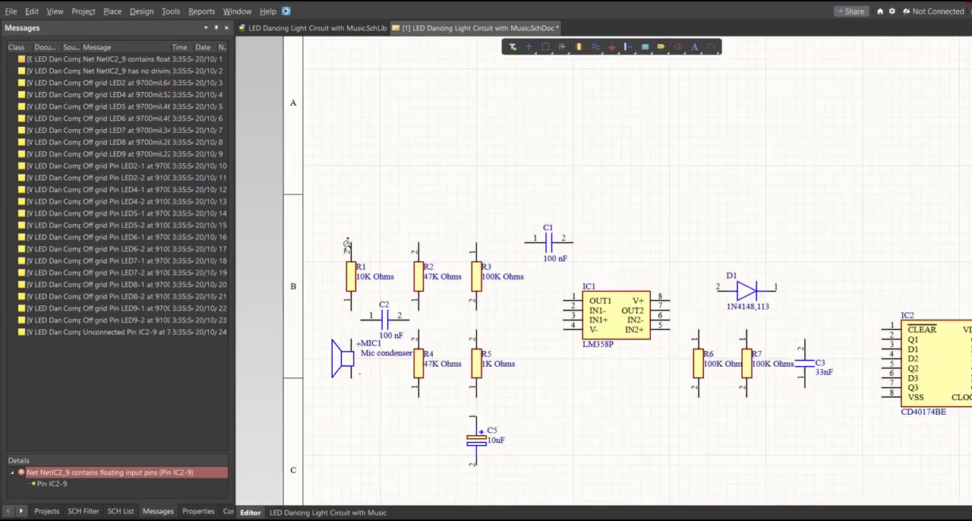
{"action": "left_click", "coordinate": [114, 11]}
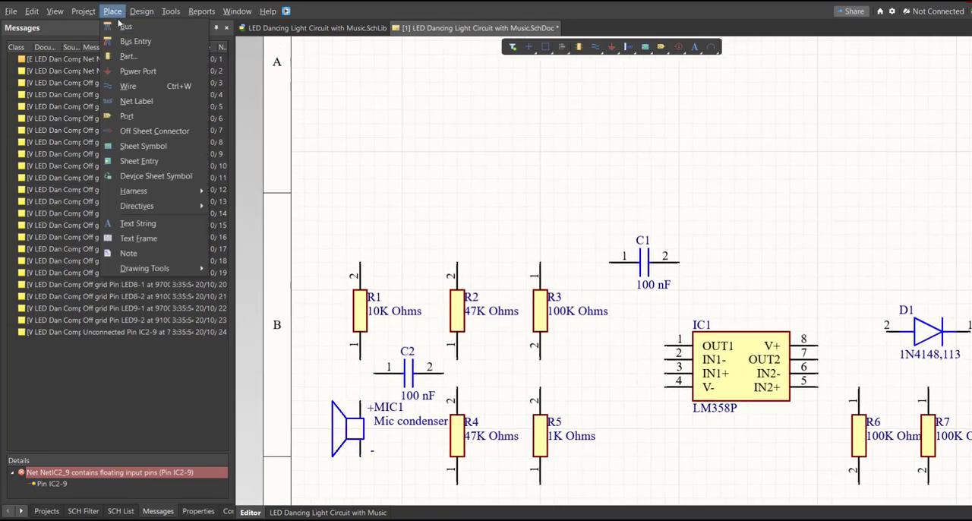
{"action": "left_click", "coordinate": [153, 86]}
{"action": "scroll", "coordinate": [337, 279], "scroll_direction": "up", "scroll_amount": 4, "text": "ctrl"}
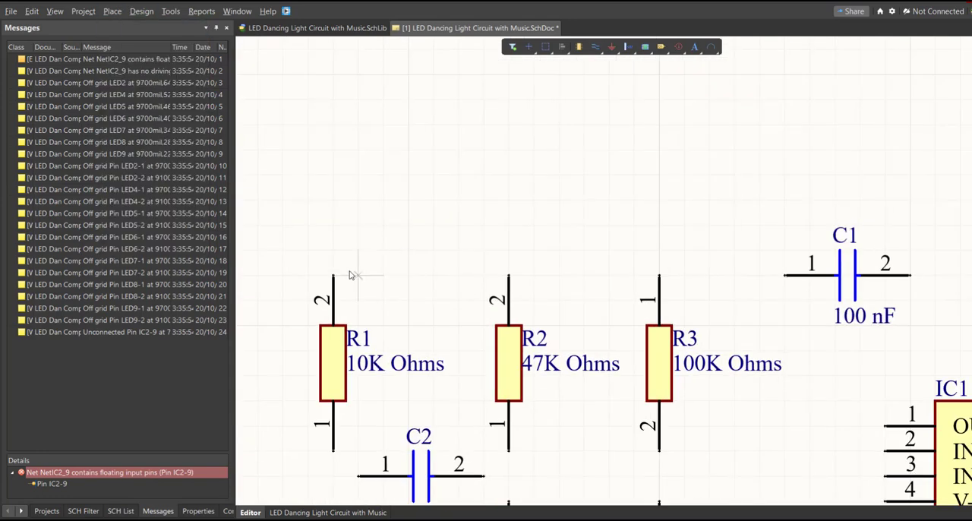
{"action": "left_click", "coordinate": [334, 277]}
{"action": "scroll", "coordinate": [341, 220], "scroll_direction": "down", "scroll_amount": 3, "text": "ctrl"}
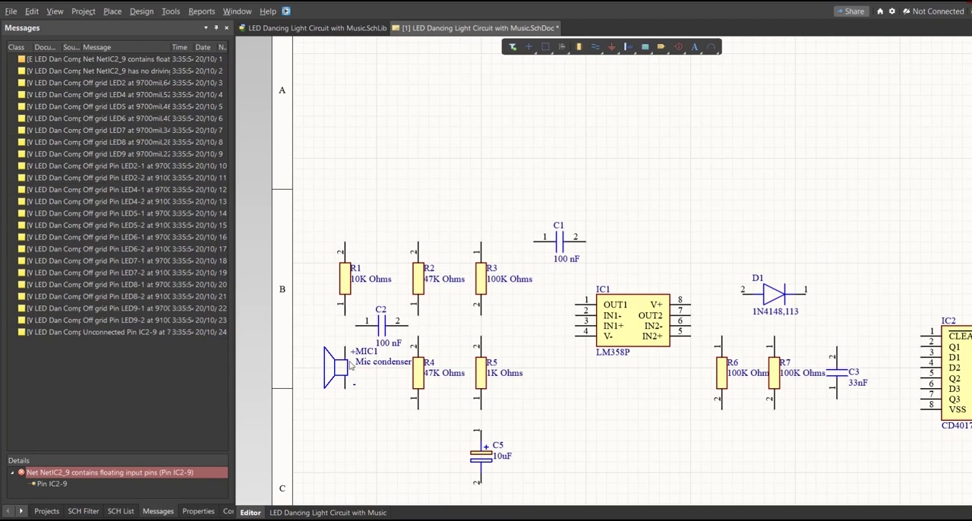
Step: Wire the positive pin of MIC1 to pin 1 of R1 and connect pin 1 of C2 to that wire
{"action": "scroll", "coordinate": [342, 348], "scroll_direction": "up", "scroll_amount": 6, "text": "ctrl"}
{"action": "right_click_drag", "start_coordinate": [341, 346], "coordinate": [386, 383]}
{"action": "key", "text": "p"}
{"action": "key", "text": "w"}
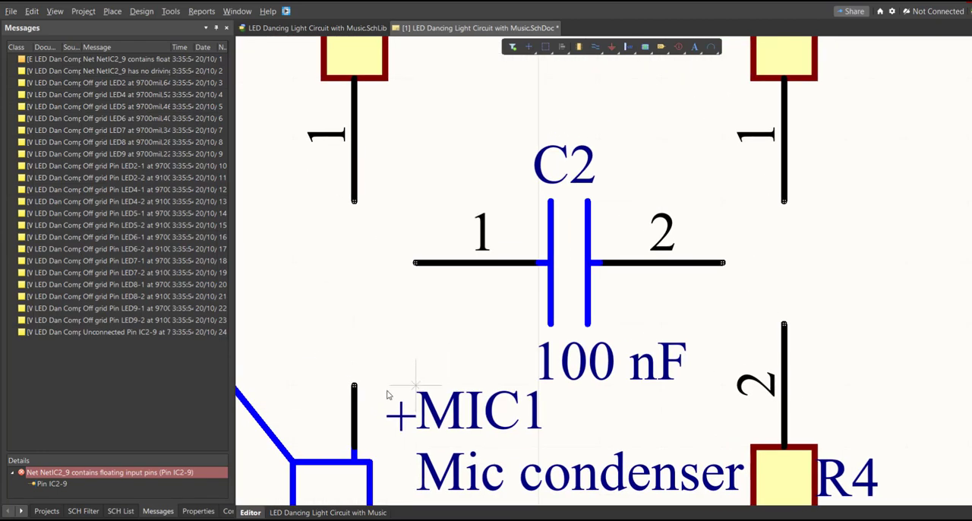
{"action": "left_click", "coordinate": [353, 385]}
{"action": "left_click", "coordinate": [354, 202]}
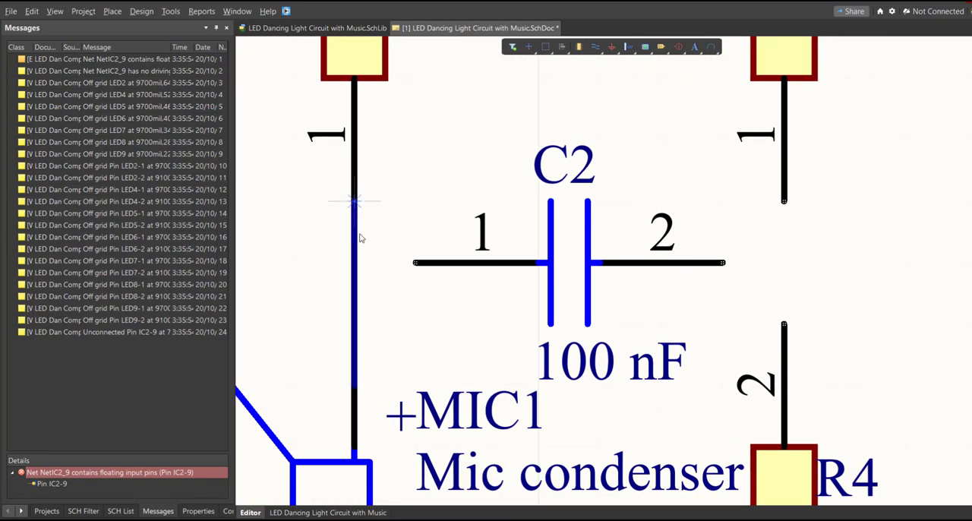
{"action": "left_click", "coordinate": [415, 263]}
{"action": "left_click", "coordinate": [354, 263]}
Step: Wire pin 2 of C2 to IN1+ (pin 3) of IC1 and join R2 pin 1 and R4 pin 2 across that wire
{"action": "key", "text": "ctrl+Page_Down"}
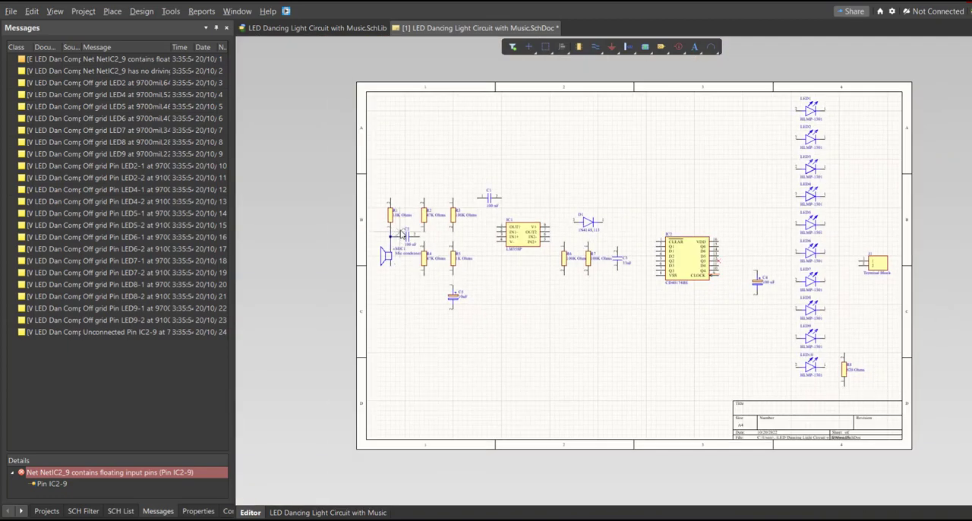
{"action": "scroll", "coordinate": [427, 323], "scroll_direction": "up", "scroll_amount": 4, "text": "ctrl"}
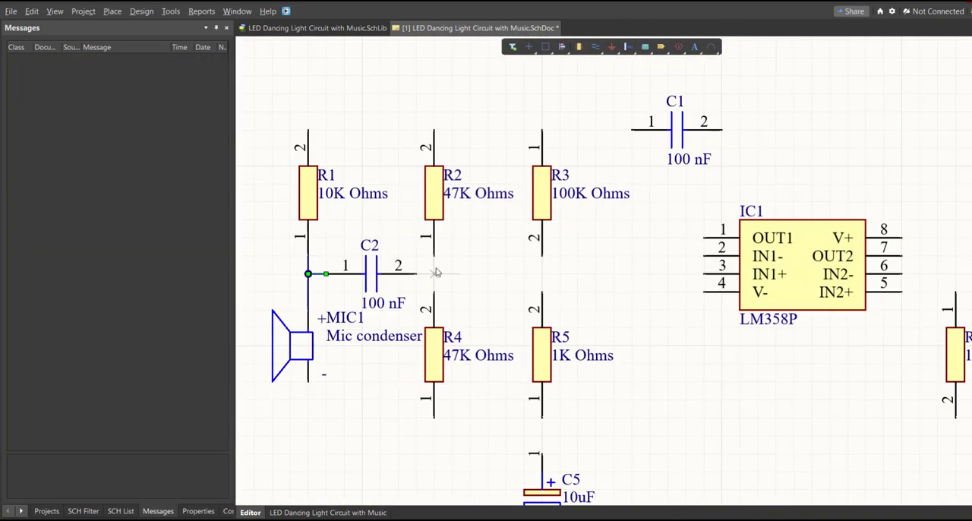
{"action": "left_click", "coordinate": [416, 274]}
{"action": "left_click", "coordinate": [705, 274]}
{"action": "left_click", "coordinate": [434, 256]}
{"action": "left_click", "coordinate": [433, 292]}
Step: Wire R3 pin 2 and R5 pin 2 to IN1- (pin 2) of IC1, and link the upper pins of R1 and R2
{"action": "left_click", "coordinate": [541, 256]}
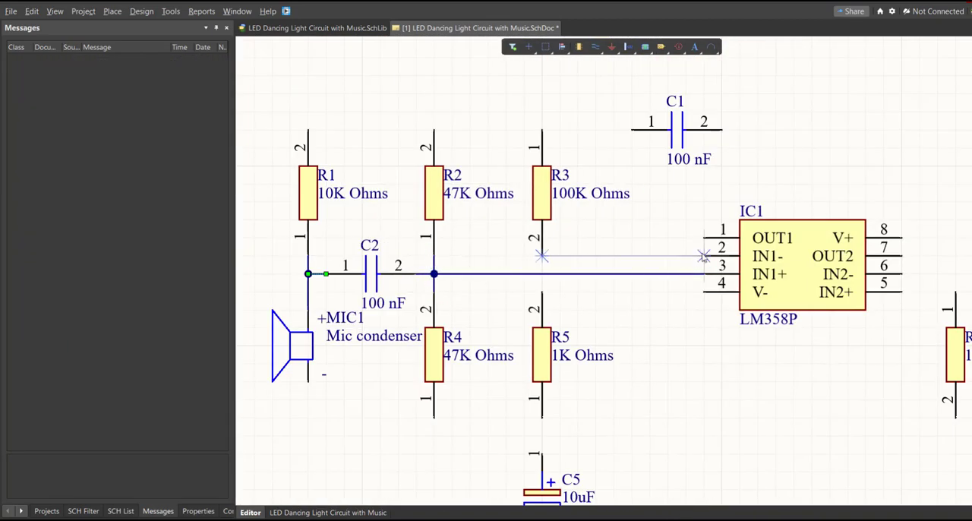
{"action": "left_click", "coordinate": [705, 256]}
{"action": "left_click", "coordinate": [541, 291]}
{"action": "right_click_drag", "start_coordinate": [524, 250], "coordinate": [579, 366]}
{"action": "left_click", "coordinate": [362, 244]}
{"action": "left_click", "coordinate": [362, 82]}
{"action": "left_click", "coordinate": [489, 244]}
Step: Wire R3 pin 1 and C1 pin 1 to OUT1 (pin 1) of IC1, and C1 pin 2 to R6 pin 1
{"action": "right_click_drag", "start_coordinate": [520, 230], "coordinate": [431, 240]}
{"action": "left_click", "coordinate": [506, 255]}
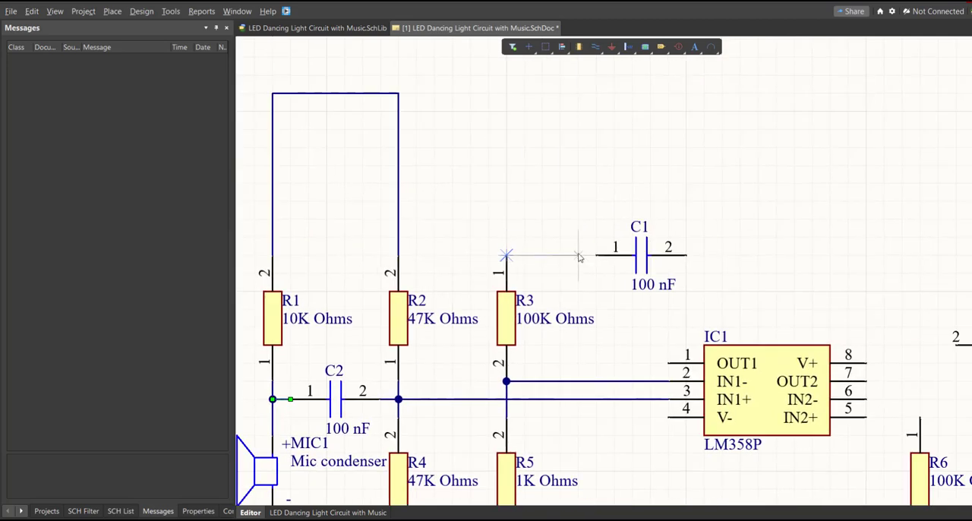
{"action": "left_click", "coordinate": [597, 255]}
{"action": "left_click", "coordinate": [596, 255]}
{"action": "left_click", "coordinate": [668, 363]}
{"action": "scroll", "coordinate": [725, 293], "scroll_direction": "down", "scroll_amount": 3, "text": "ctrl"}
{"action": "right_click_drag", "start_coordinate": [725, 293], "coordinate": [643, 287]}
{"action": "left_click", "coordinate": [607, 259]}
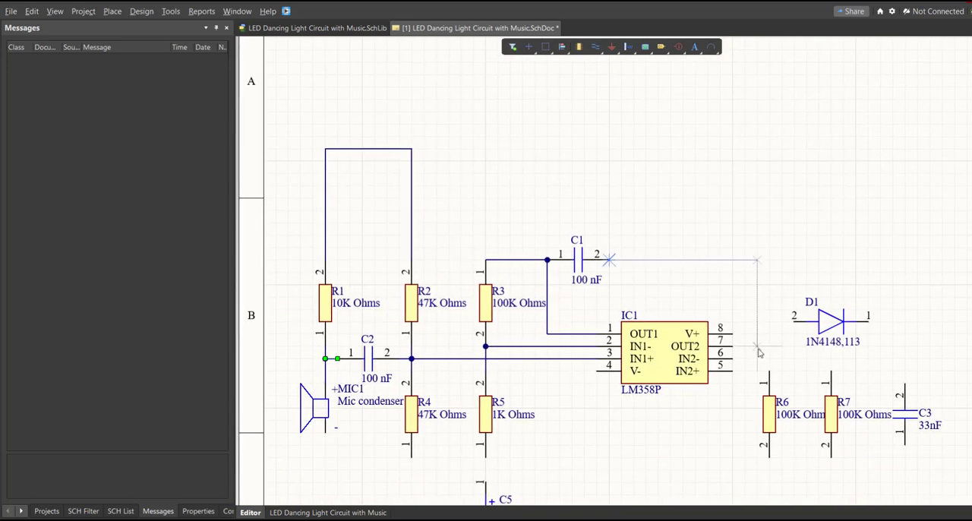
{"action": "left_click", "coordinate": [769, 368]}
Step: Wire R5 pin 1 to the positive pin of C5, and connect R4 pin 1 to C5 pin 2 with a wire running below them
{"action": "scroll", "coordinate": [673, 303], "scroll_direction": "down", "scroll_amount": 2, "text": "ctrl"}
{"action": "right_click_drag", "start_coordinate": [517, 425], "coordinate": [564, 341]}
{"action": "scroll", "coordinate": [564, 341], "scroll_direction": "up", "scroll_amount": 2, "text": "ctrl"}
{"action": "left_click", "coordinate": [577, 340]}
{"action": "left_click", "coordinate": [577, 366]}
{"action": "left_click", "coordinate": [500, 340]}
{"action": "left_click", "coordinate": [500, 494]}
{"action": "left_click", "coordinate": [577, 431]}
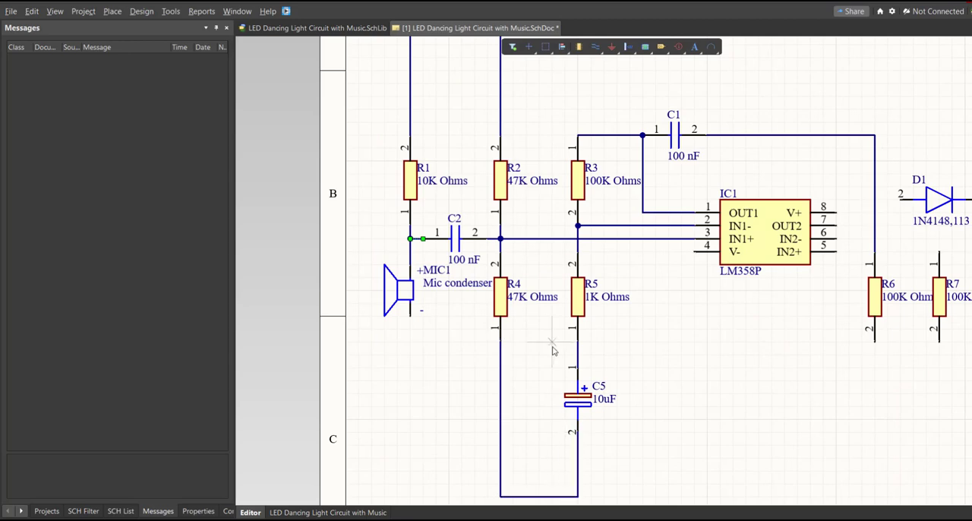
{"action": "left_click", "coordinate": [509, 474]}
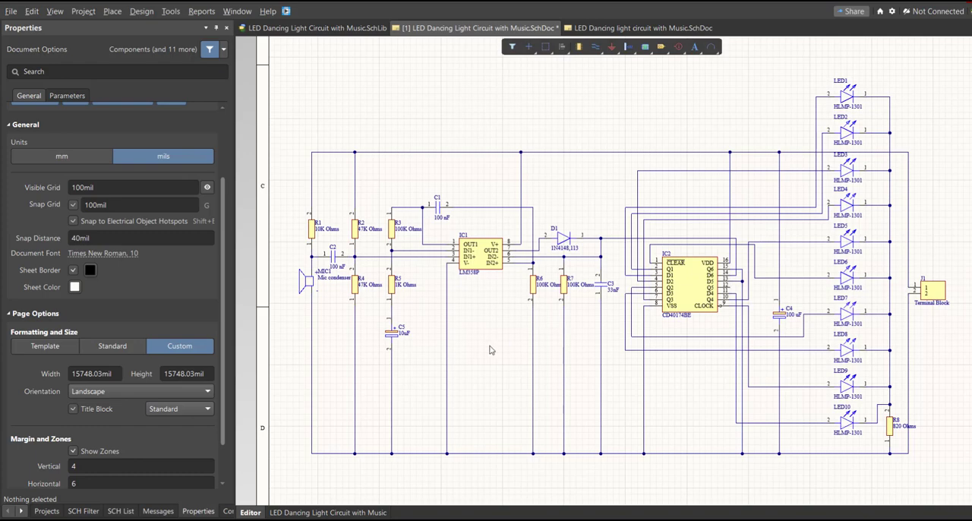
Step: Switch the document units to mm and set the custom sheet size to 300 mm wide by 200 mm high
{"action": "scroll", "coordinate": [489, 348], "scroll_direction": "down", "scroll_amount": 5, "text": "ctrl"}
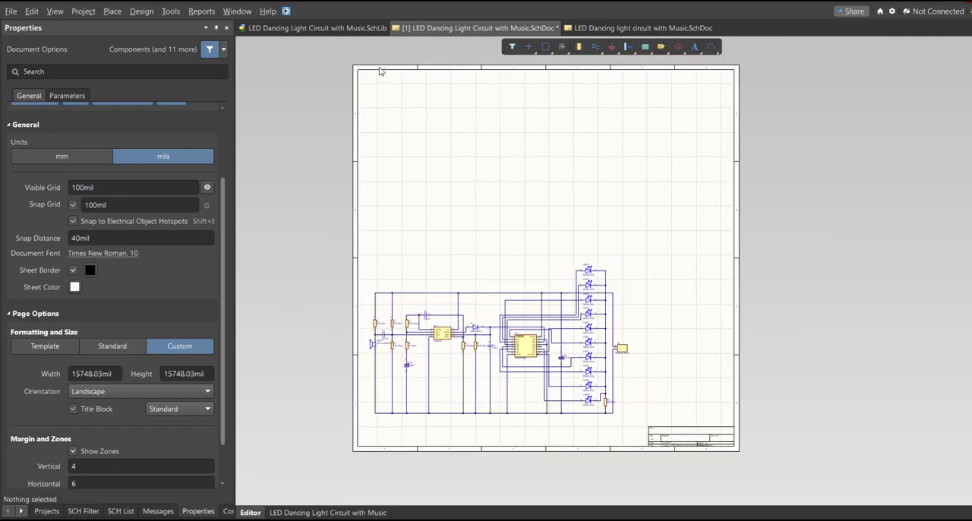
{"action": "scroll", "coordinate": [425, 402], "scroll_direction": "up", "scroll_amount": 3, "text": "ctrl"}
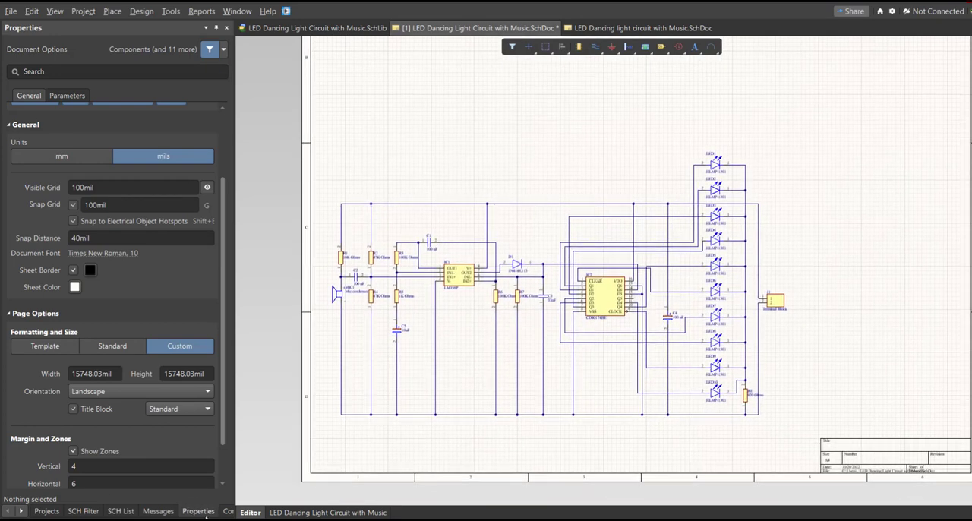
{"action": "left_click", "coordinate": [82, 158]}
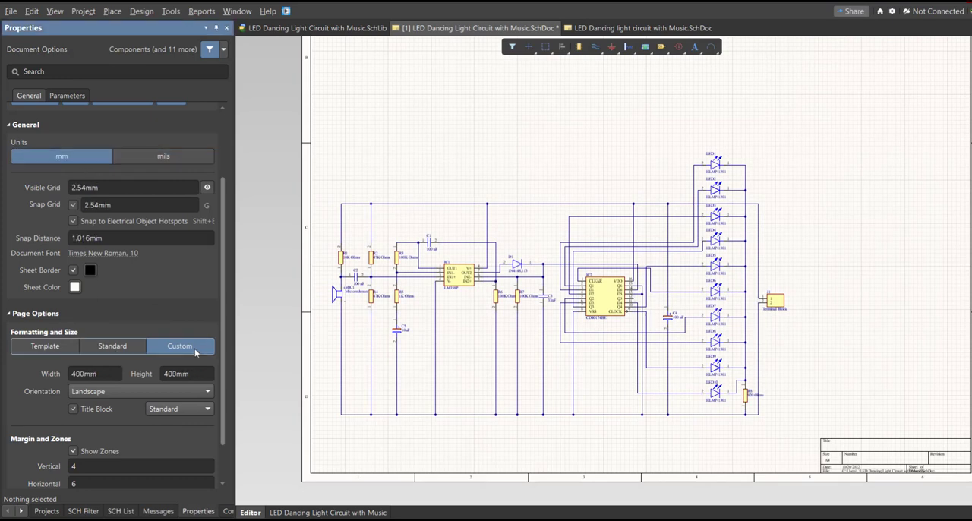
{"action": "left_click", "coordinate": [208, 374]}
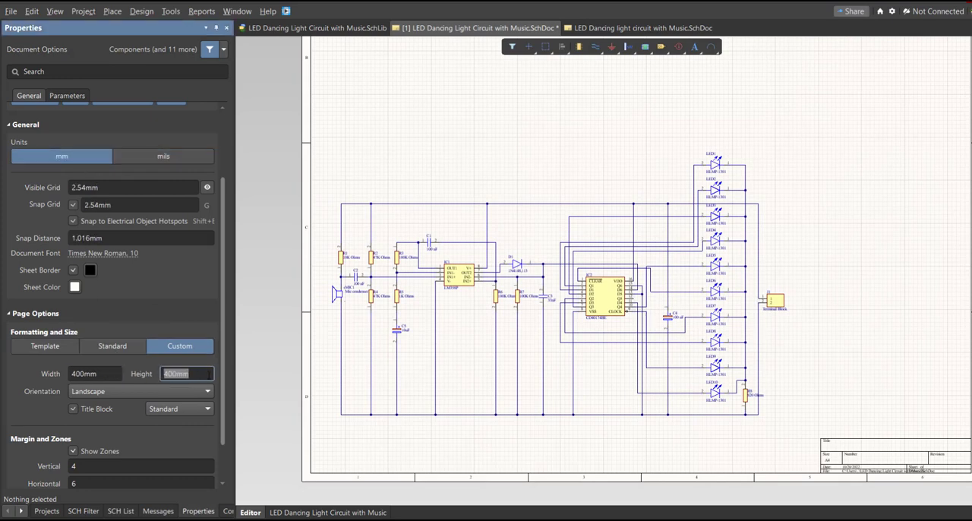
{"action": "left_click", "coordinate": [107, 374]}
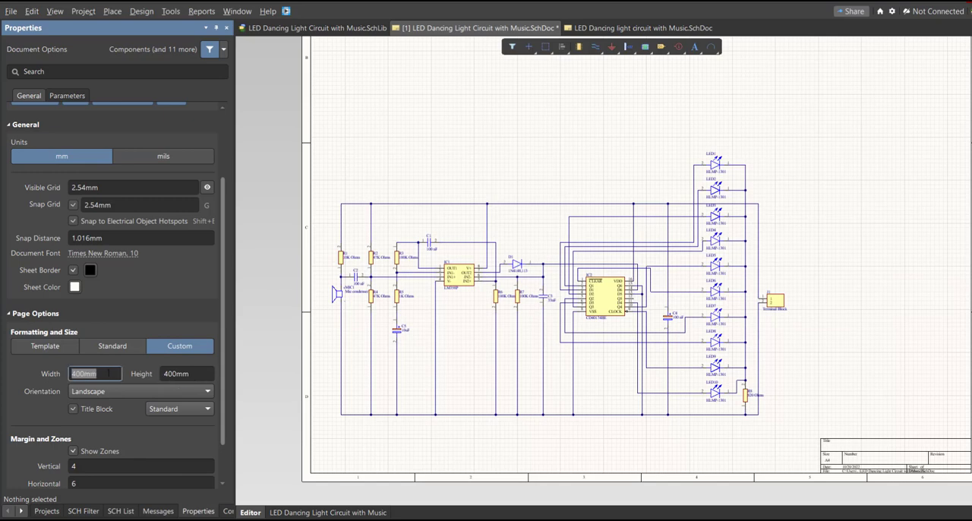
{"action": "type", "text": "300"}
{"action": "key", "text": "Tab"}
{"action": "type", "text": "200"}
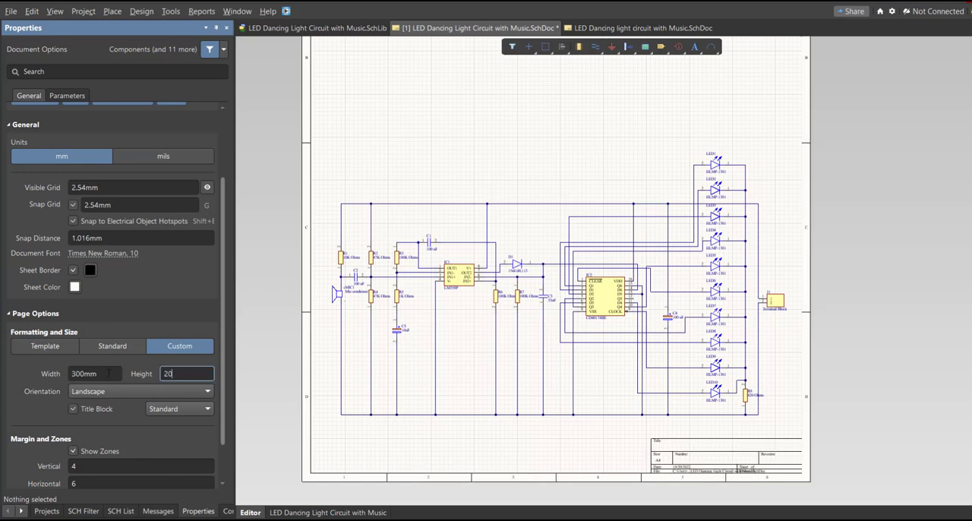
{"action": "key", "text": "Return"}
Step: Select the entire circuit and move it slightly down and to the right to centre it on the resized sheet
{"action": "right_click_drag", "start_coordinate": [589, 312], "coordinate": [609, 281]}
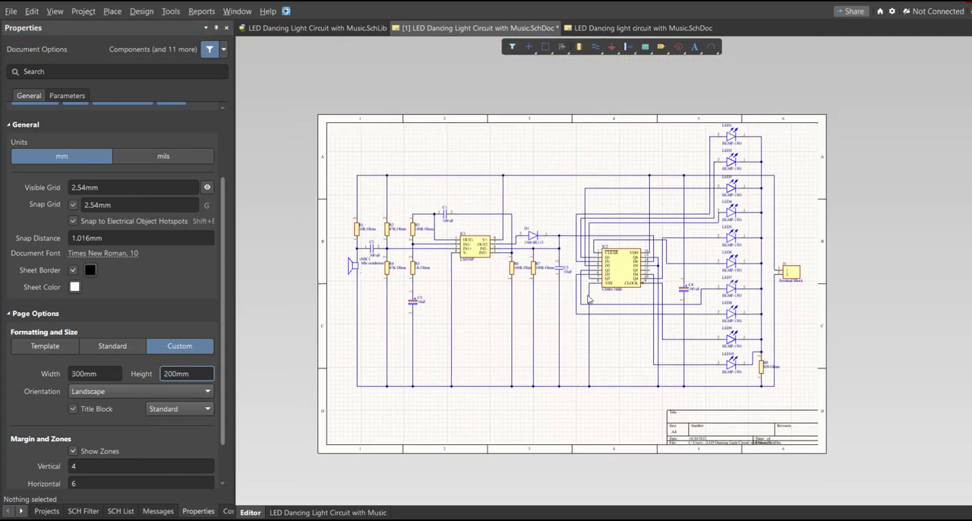
{"action": "scroll", "coordinate": [609, 282], "scroll_direction": "up", "scroll_amount": 1, "text": "ctrl"}
{"action": "right_click_drag", "start_coordinate": [632, 330], "coordinate": [641, 319]}
{"action": "key", "text": "ctrl+a"}
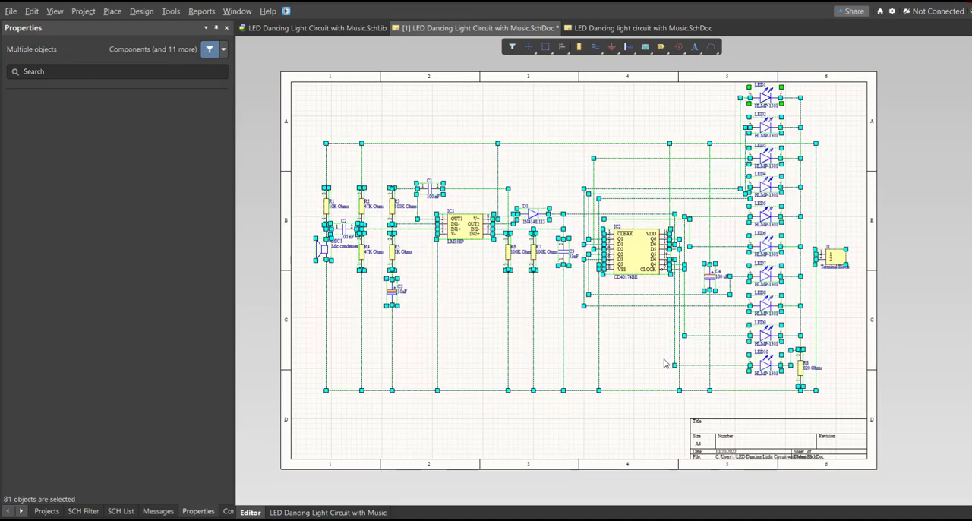
{"action": "key", "text": "m"}
{"action": "key", "text": "s"}
{"action": "left_click", "coordinate": [684, 219]}
{"action": "left_click", "coordinate": [690, 238]}
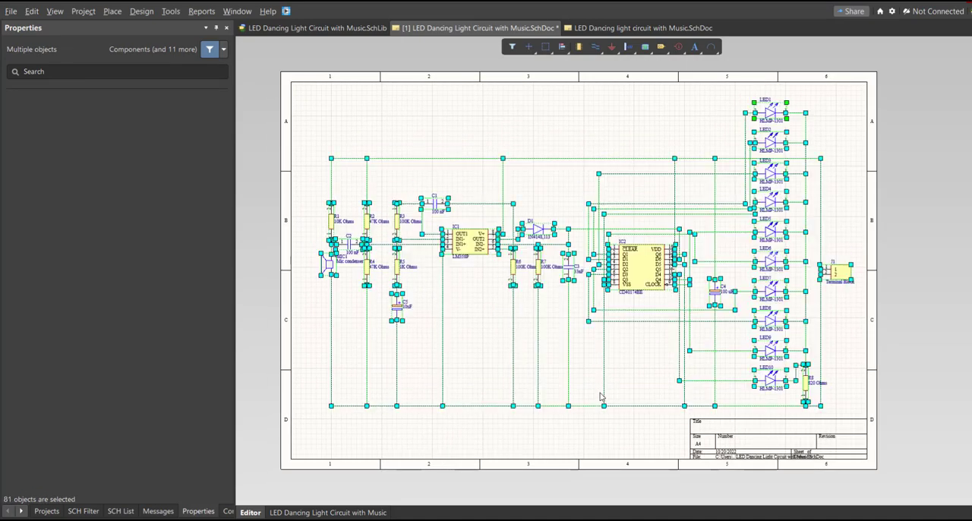
Step: Clear the selection of the whole circuit on the schematic sheet
{"action": "left_click", "coordinate": [598, 417]}
{"action": "scroll", "coordinate": [458, 377], "scroll_direction": "up", "scroll_amount": 1, "text": "ctrl"}
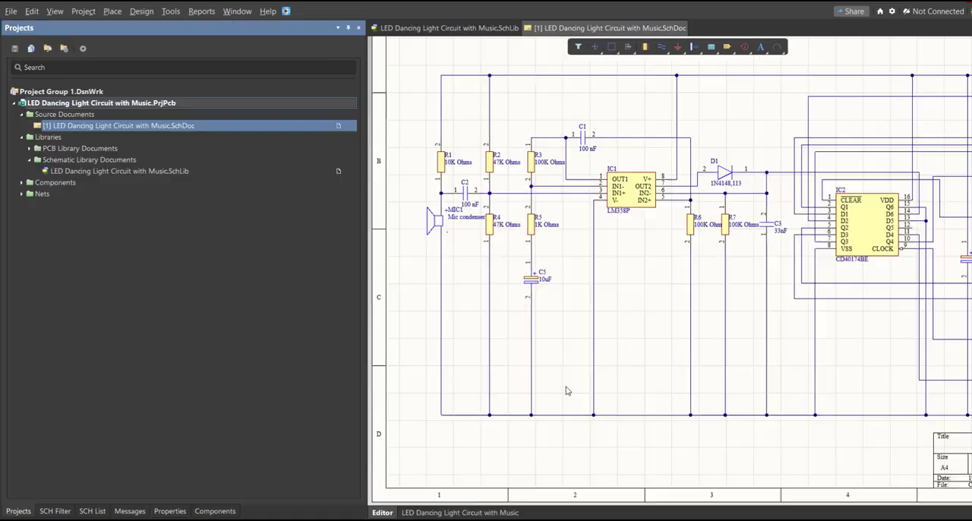
{"action": "scroll", "coordinate": [566, 390], "scroll_direction": "down", "scroll_amount": 3, "text": "ctrl"}
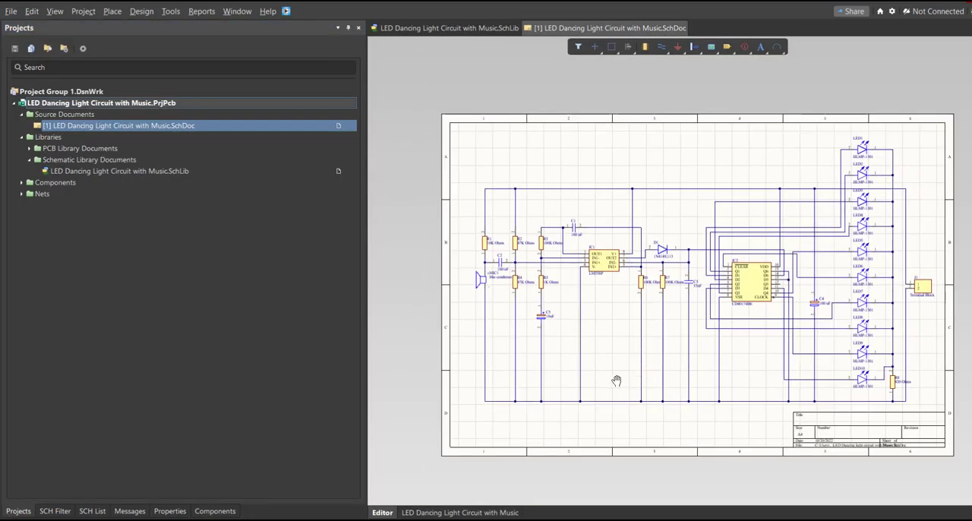
Step: Validate the LED Dancing Light Circuit with Music PCB project, read the compile messages and return to the project tree
{"action": "right_click", "coordinate": [165, 105]}
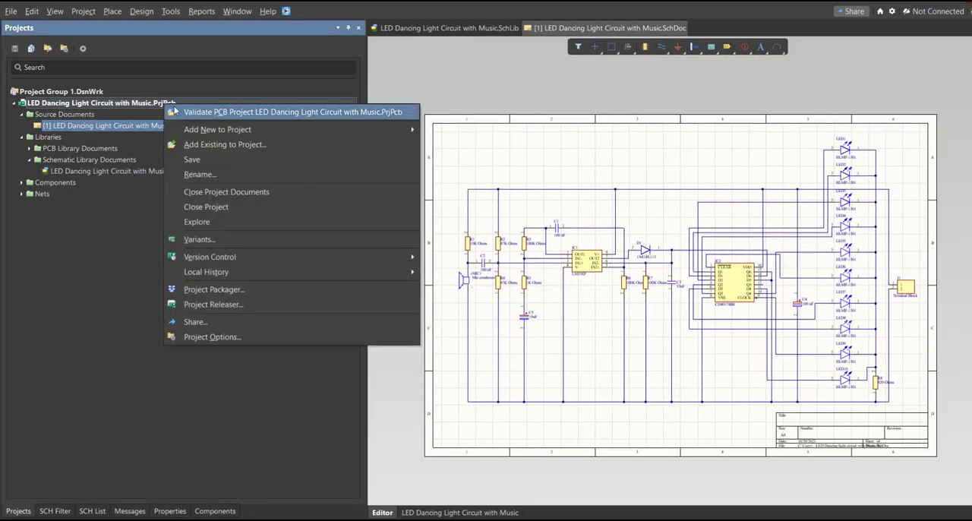
{"action": "left_click", "coordinate": [218, 113]}
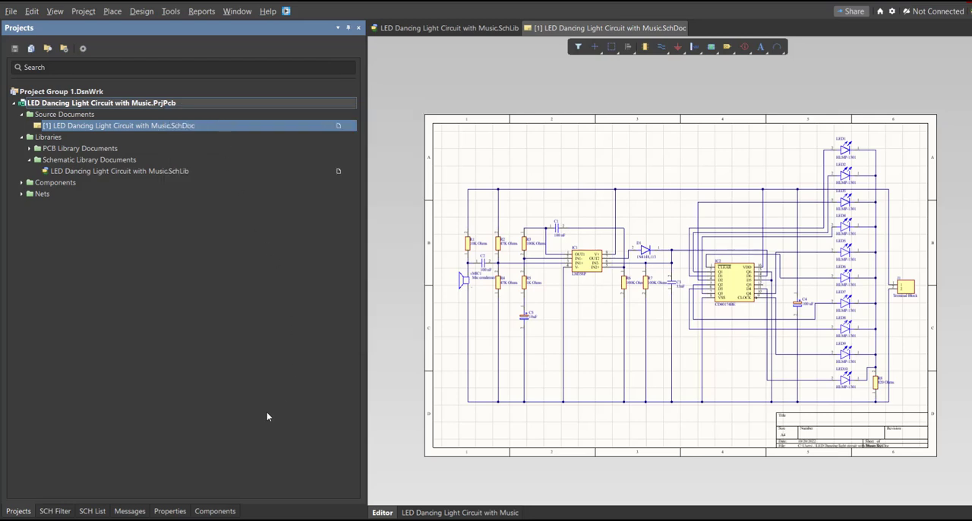
{"action": "left_click", "coordinate": [139, 515]}
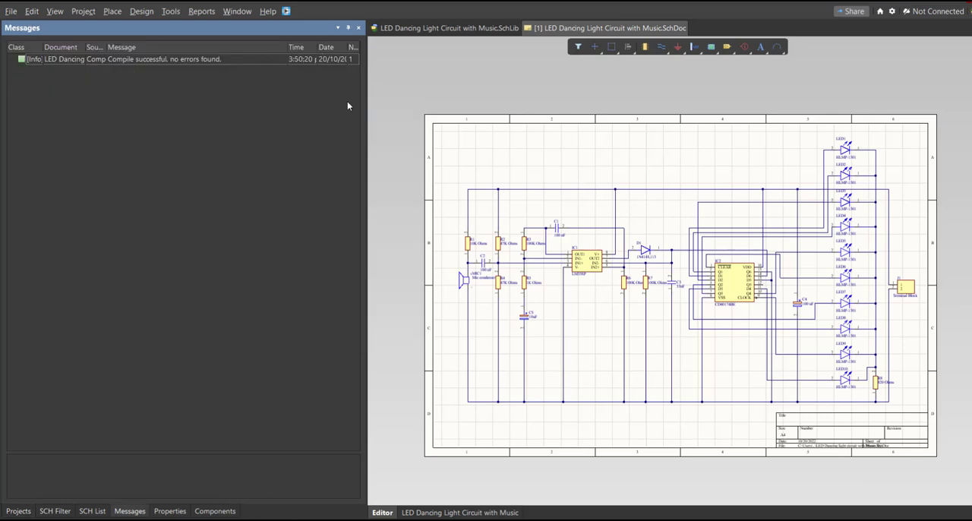
{"action": "left_click_drag", "start_coordinate": [365, 112], "coordinate": [474, 111]}
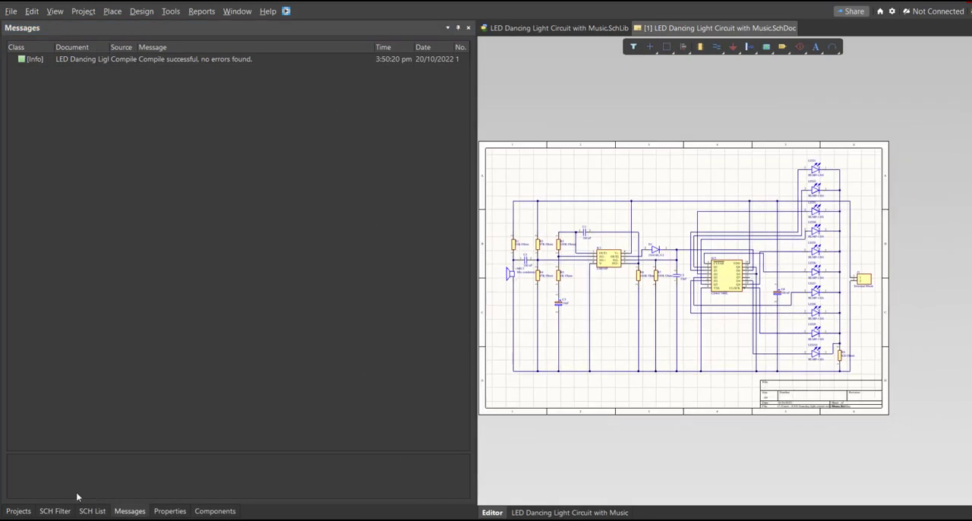
{"action": "left_click", "coordinate": [18, 510]}
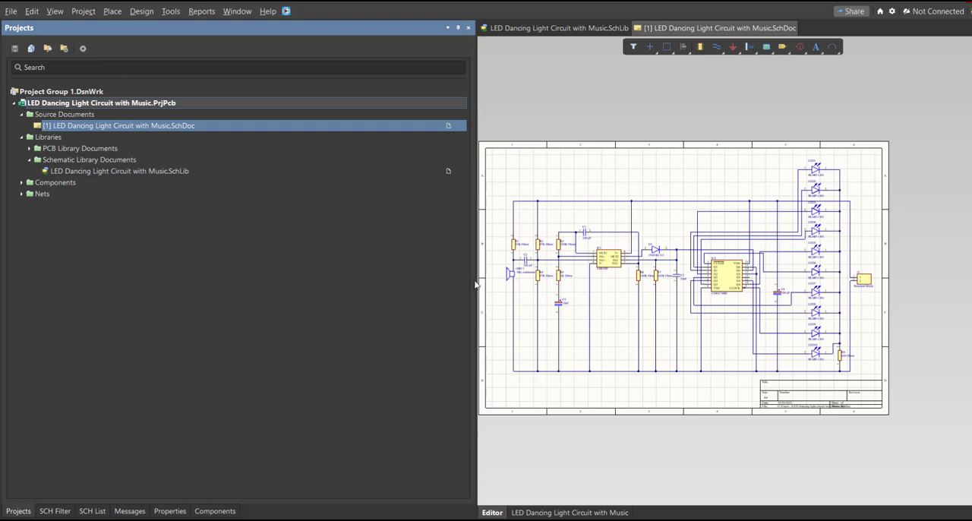
{"action": "left_click_drag", "start_coordinate": [475, 284], "coordinate": [245, 282]}
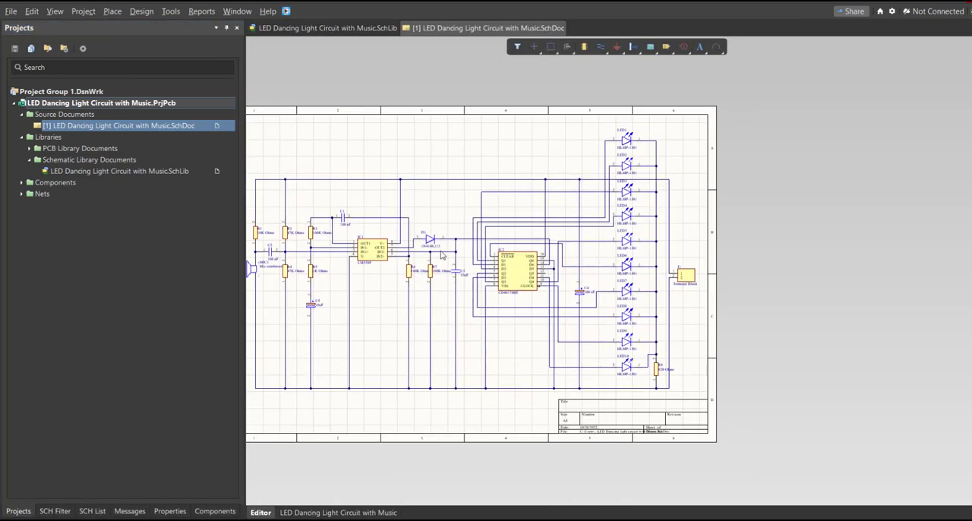
Step: Add a new PCB document to the project
{"action": "left_click", "coordinate": [11, 10]}
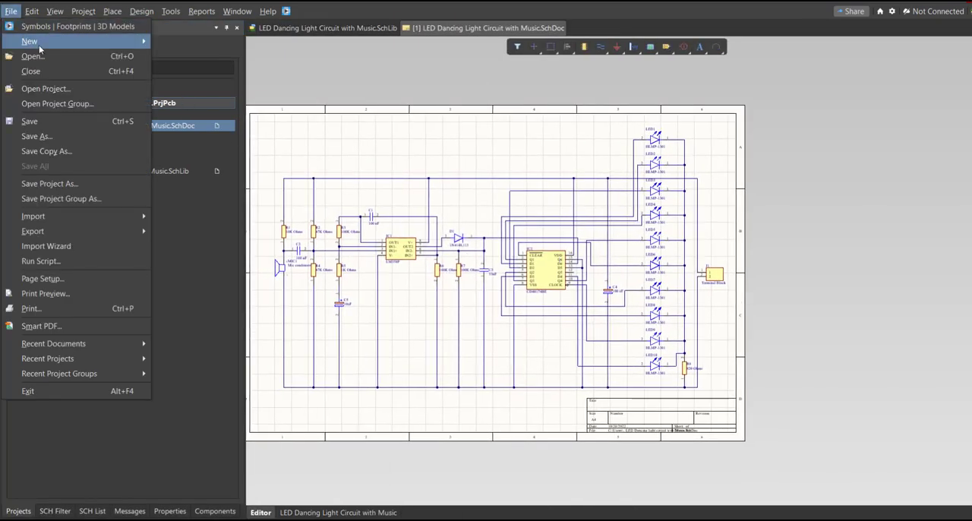
{"action": "mouse_move", "coordinate": [35, 41]}
{"action": "left_click", "coordinate": [201, 76]}
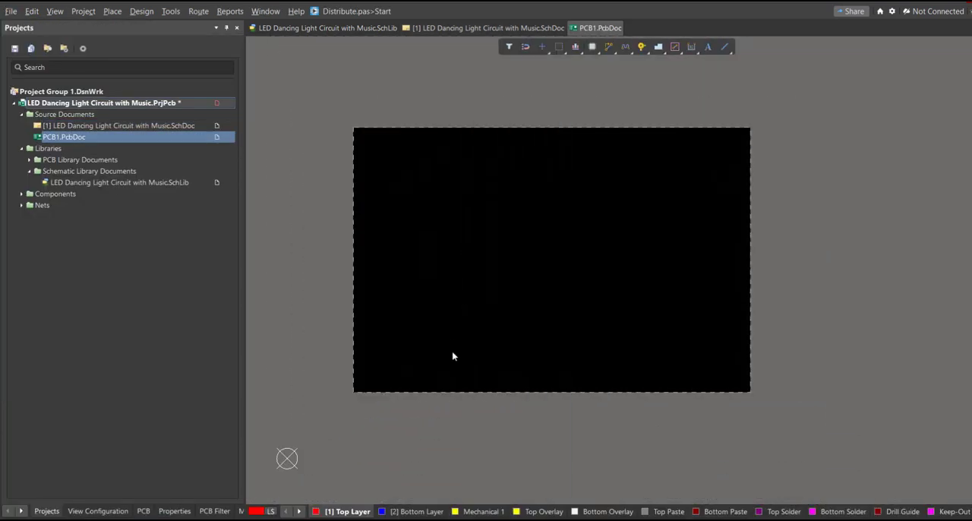
Step: Save the new PCB document as LED Dancing Light Circuit with Music in the project folder
{"action": "key", "text": "ctrl+s"}
{"action": "type", "text": "l"}
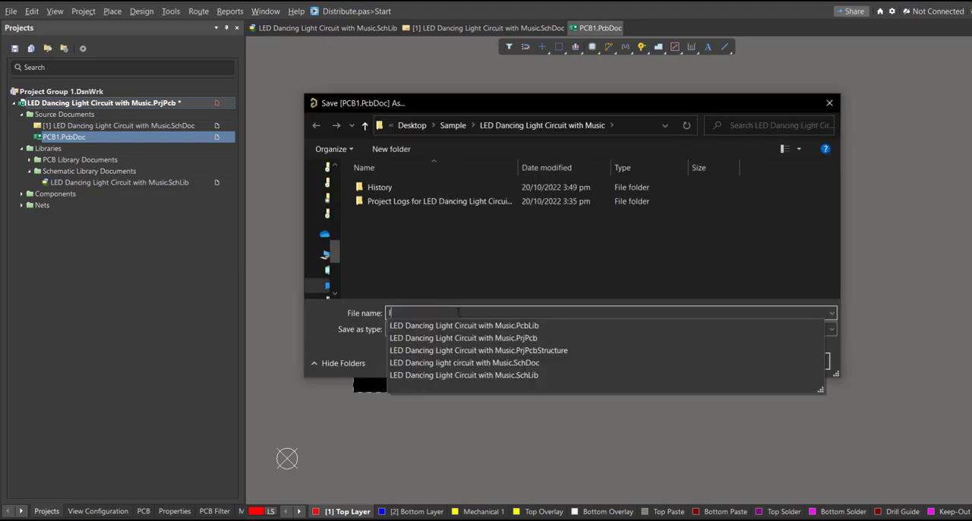
{"action": "left_click", "coordinate": [463, 325]}
{"action": "left_click", "coordinate": [548, 312]}
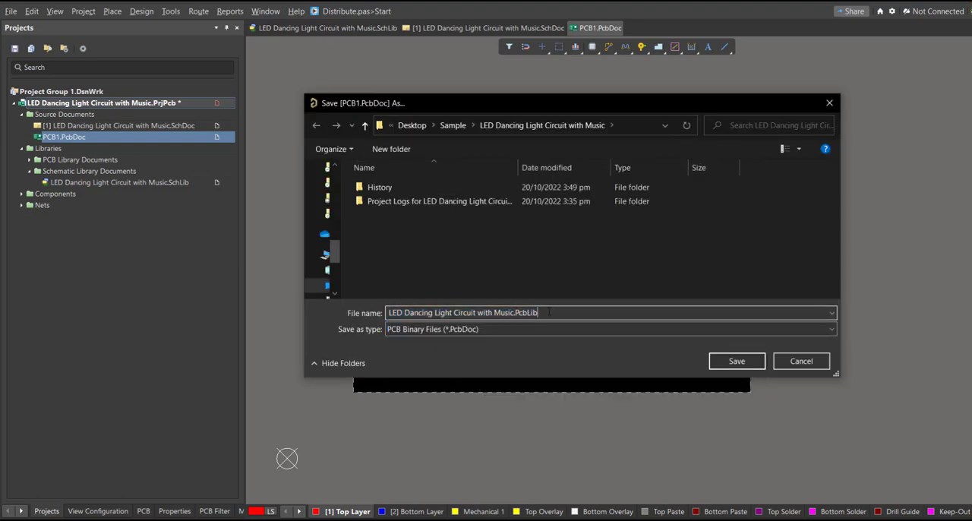
{"action": "key", "text": "BackSpace"}
{"action": "key", "text": "BackSpace"}
{"action": "key", "text": "BackSpace"}
{"action": "key", "text": "BackSpace"}
{"action": "key", "text": "BackSpace"}
{"action": "key", "text": "BackSpace"}
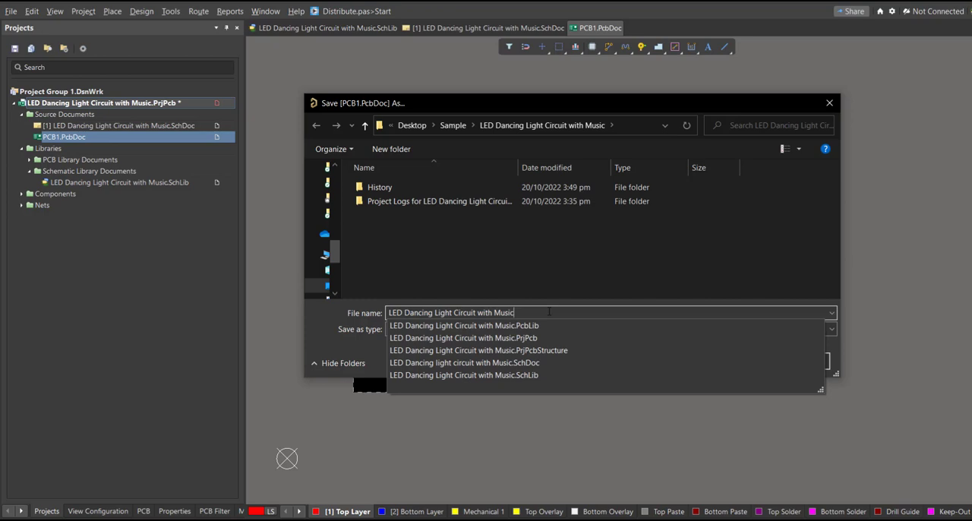
{"action": "key", "text": "Return"}
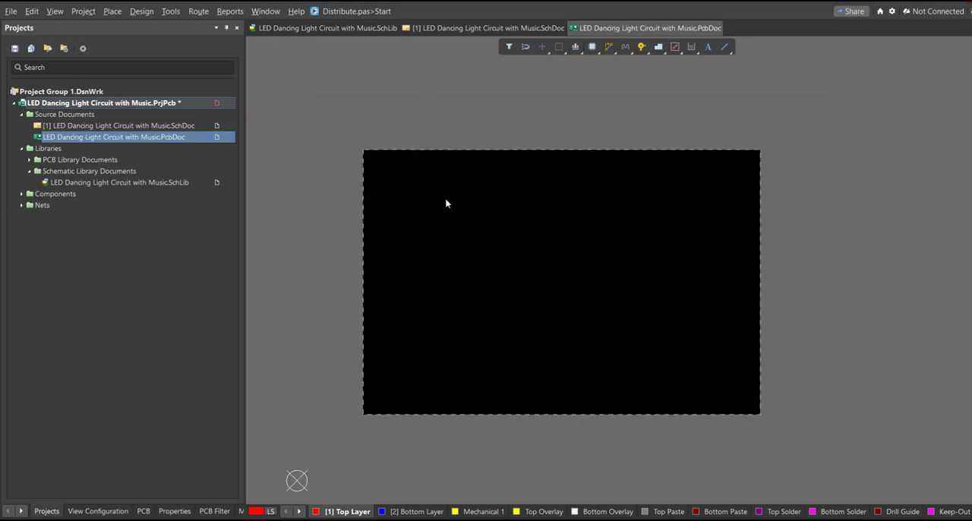
Step: Update the PCB document from the schematic, validating and executing all changes in the engineering change order
{"action": "key", "text": "ctrl+Tab"}
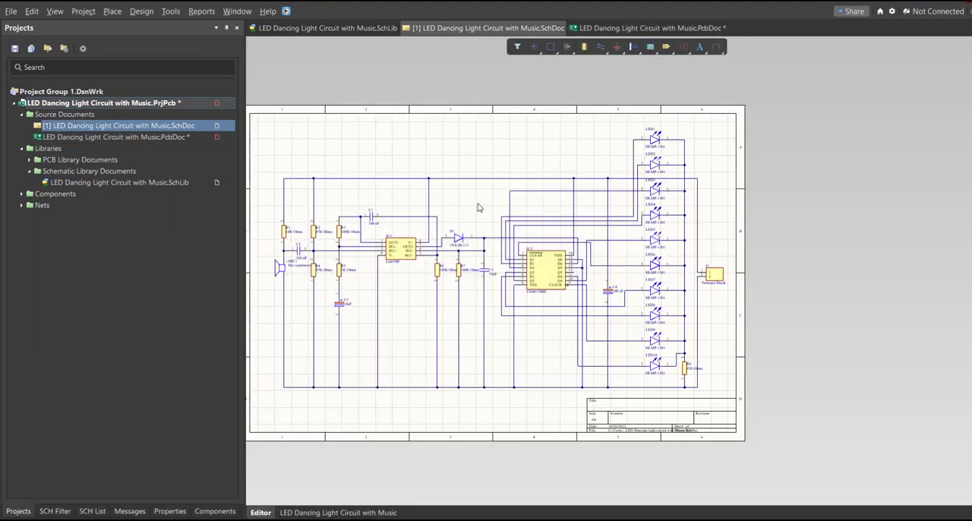
{"action": "left_click", "coordinate": [146, 12]}
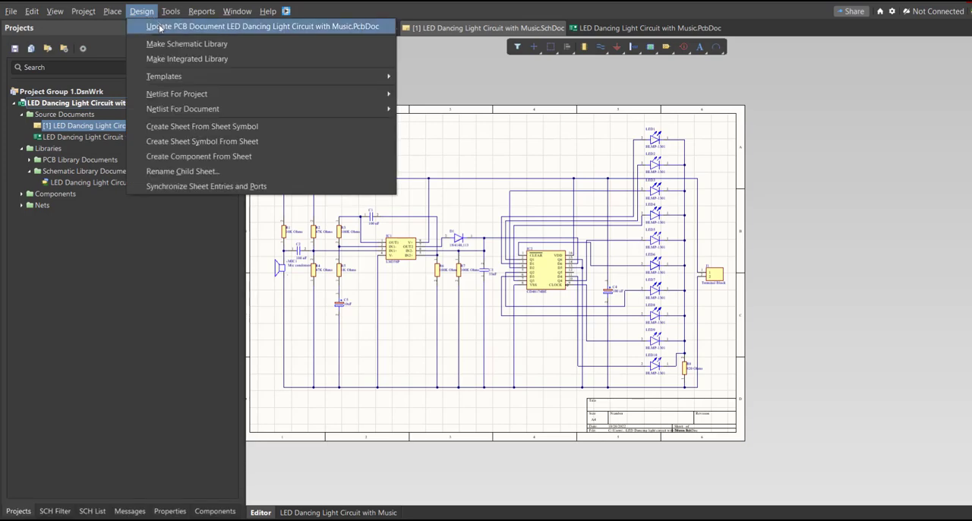
{"action": "left_click", "coordinate": [201, 26]}
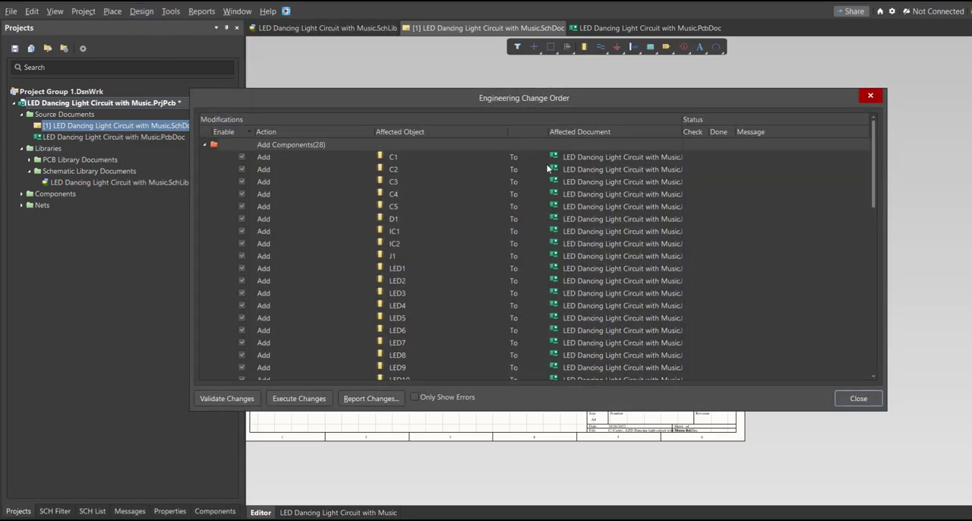
{"action": "scroll", "coordinate": [302, 225], "scroll_direction": "down", "scroll_amount": 15}
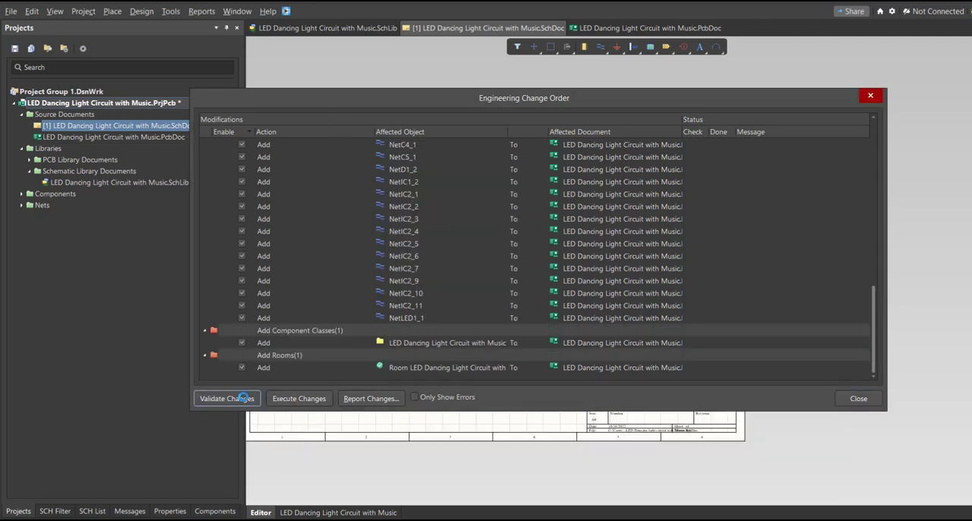
{"action": "left_click", "coordinate": [226, 397]}
{"action": "left_click", "coordinate": [291, 396]}
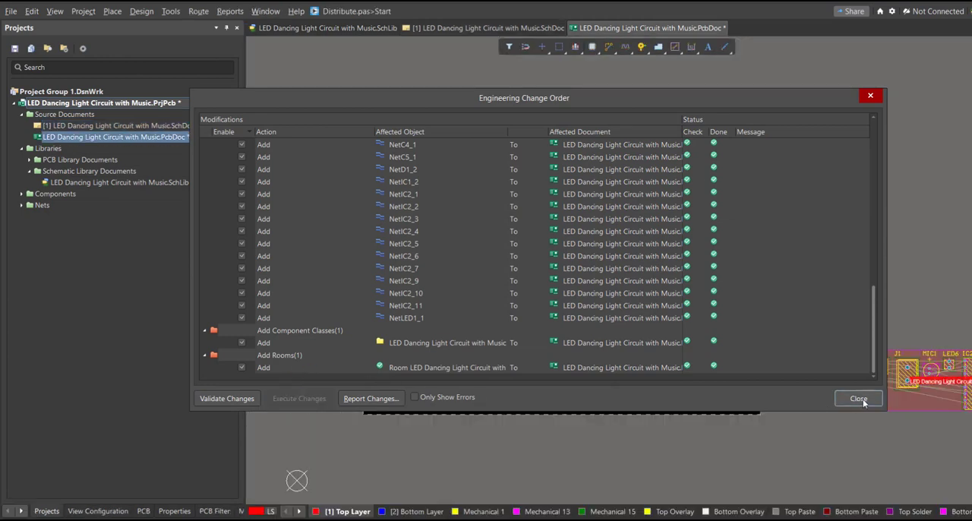
{"action": "left_click", "coordinate": [858, 398]}
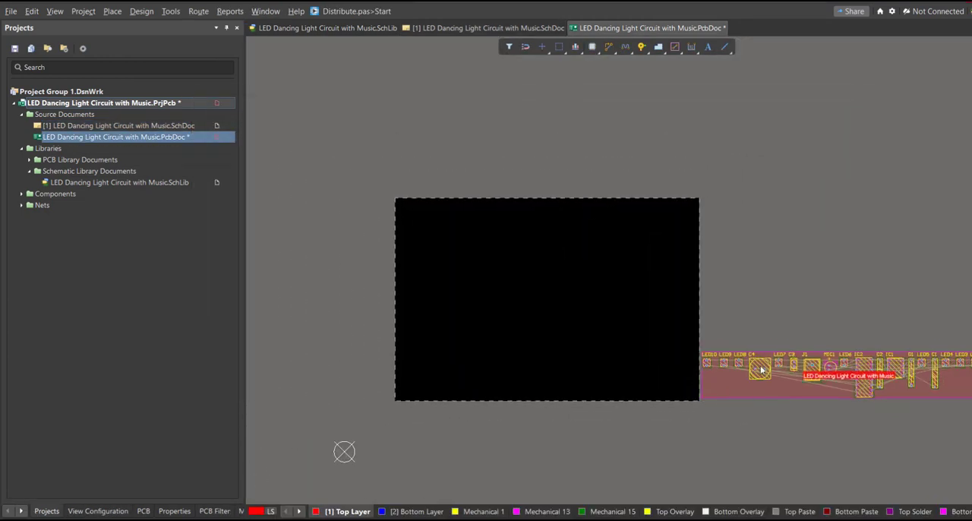
Step: Adjust the selection filter and move C4, LED7 to LED10, J1, C2, C3, IC1 and IC2 from the component room onto the board
{"action": "left_click_drag", "start_coordinate": [761, 369], "coordinate": [438, 369]}
{"action": "left_click_drag", "start_coordinate": [739, 363], "coordinate": [433, 335]}
{"action": "left_click", "coordinate": [510, 47]}
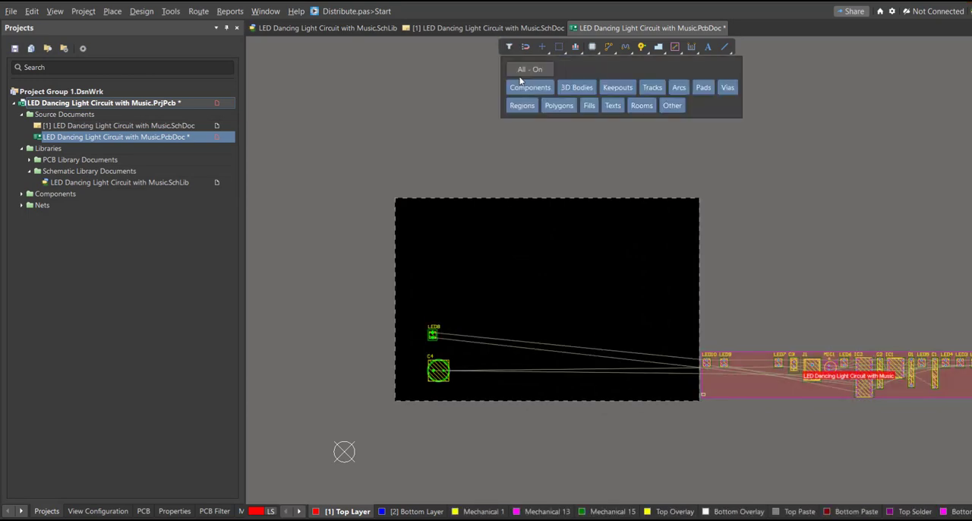
{"action": "left_click_drag", "start_coordinate": [778, 363], "coordinate": [404, 355]}
{"action": "left_click_drag", "start_coordinate": [723, 363], "coordinate": [421, 313]}
{"action": "left_click_drag", "start_coordinate": [706, 363], "coordinate": [403, 312]}
{"action": "left_click_drag", "start_coordinate": [793, 364], "coordinate": [467, 336]}
{"action": "left_click_drag", "start_coordinate": [863, 377], "coordinate": [492, 379]}
{"action": "left_click_drag", "start_coordinate": [894, 368], "coordinate": [448, 306]}
{"action": "left_click_drag", "start_coordinate": [880, 372], "coordinate": [475, 298]}
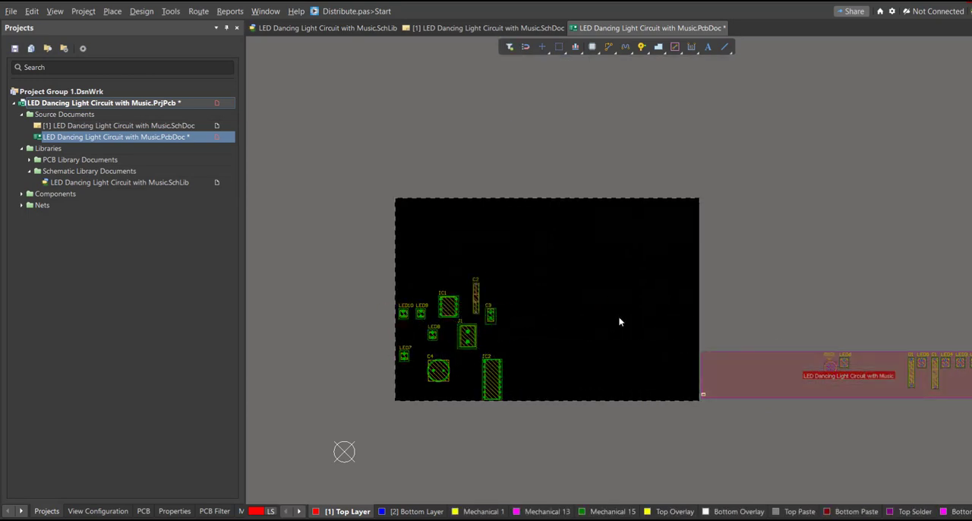
Step: Move the remaining components onto the board and arrange the layout with MIC1 at the left, most LEDs in one column and J1 beyond them
{"action": "scroll", "coordinate": [619, 322], "scroll_direction": "down", "scroll_amount": 2, "text": "ctrl"}
{"action": "left_click_drag", "start_coordinate": [815, 361], "coordinate": [499, 291]}
{"action": "left_click_drag", "start_coordinate": [840, 356], "coordinate": [510, 275]}
{"action": "scroll", "coordinate": [824, 360], "scroll_direction": "up", "scroll_amount": 1, "text": "ctrl"}
{"action": "left_click_drag", "start_coordinate": [736, 311], "coordinate": [411, 233]}
{"action": "left_click_drag", "start_coordinate": [807, 309], "coordinate": [441, 206]}
{"action": "left_click_drag", "start_coordinate": [847, 309], "coordinate": [475, 288]}
{"action": "left_click_drag", "start_coordinate": [747, 309], "coordinate": [447, 313]}
{"action": "scroll", "coordinate": [417, 211], "scroll_direction": "up", "scroll_amount": 3, "text": "ctrl"}
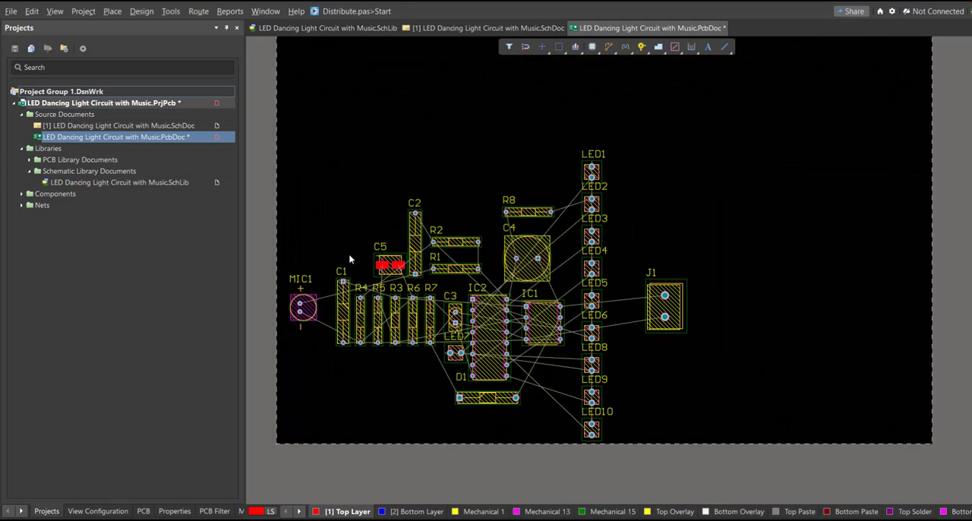
Step: Edit the board shape in board planning mode, raising the lower-left corner so the bottom edge slopes
{"action": "scroll", "coordinate": [385, 311], "scroll_direction": "down", "scroll_amount": 1, "text": "ctrl"}
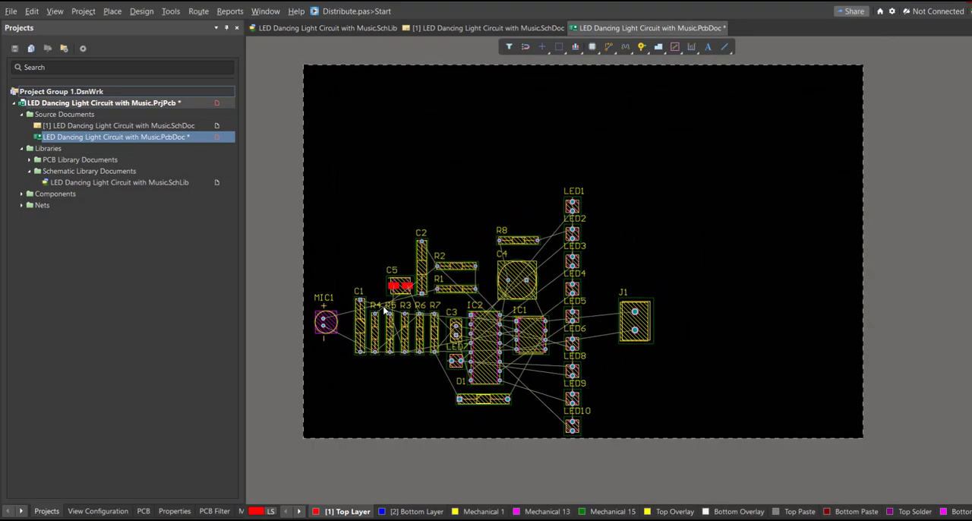
{"action": "key", "text": "1"}
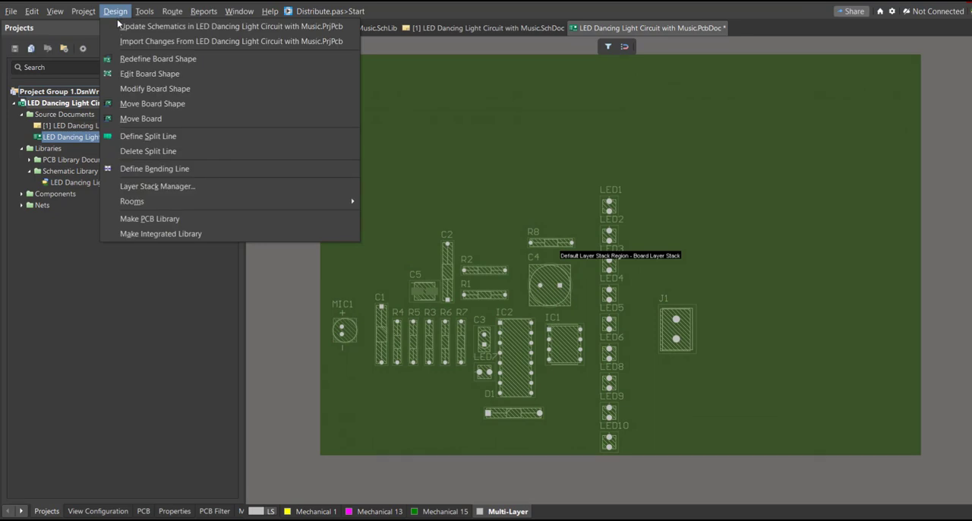
{"action": "left_click", "coordinate": [151, 75]}
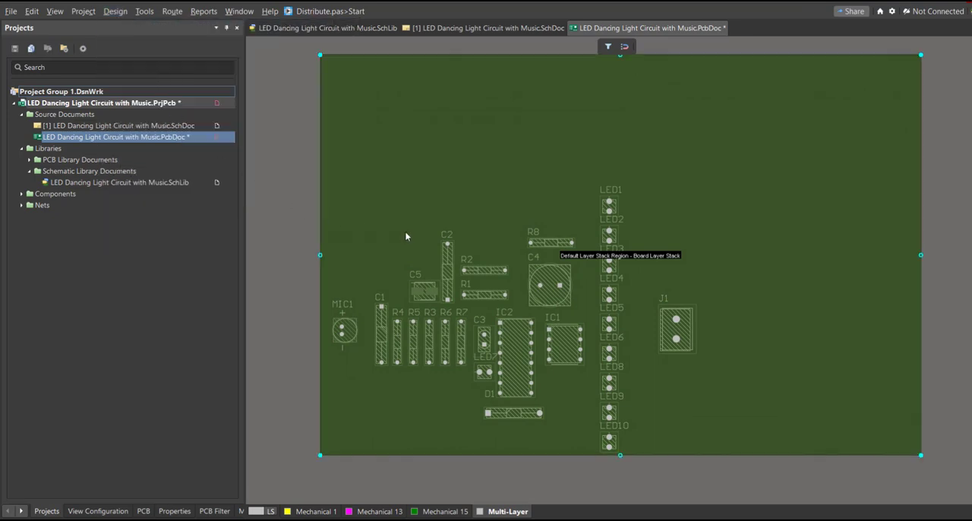
{"action": "scroll", "coordinate": [403, 235], "scroll_direction": "down", "scroll_amount": 2, "text": "ctrl"}
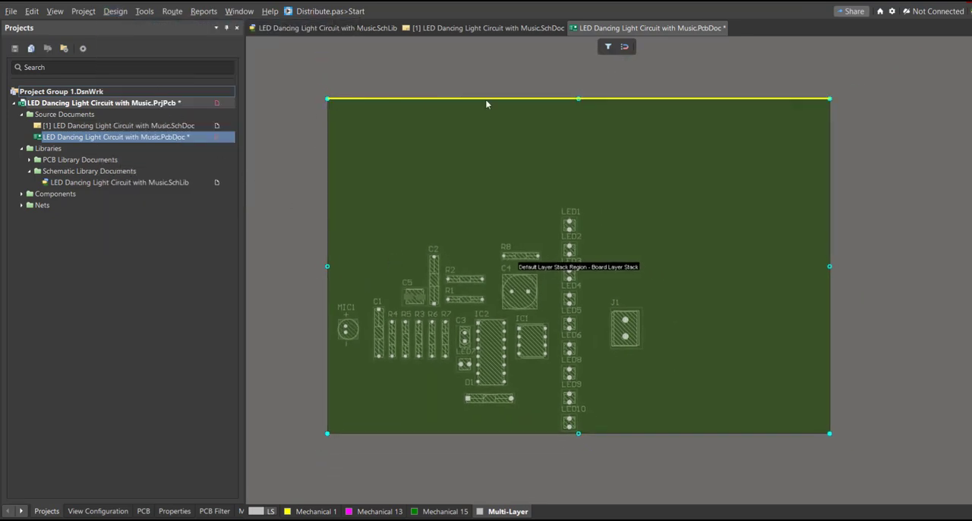
{"action": "scroll", "coordinate": [327, 432], "scroll_direction": "up", "scroll_amount": 5, "text": "ctrl"}
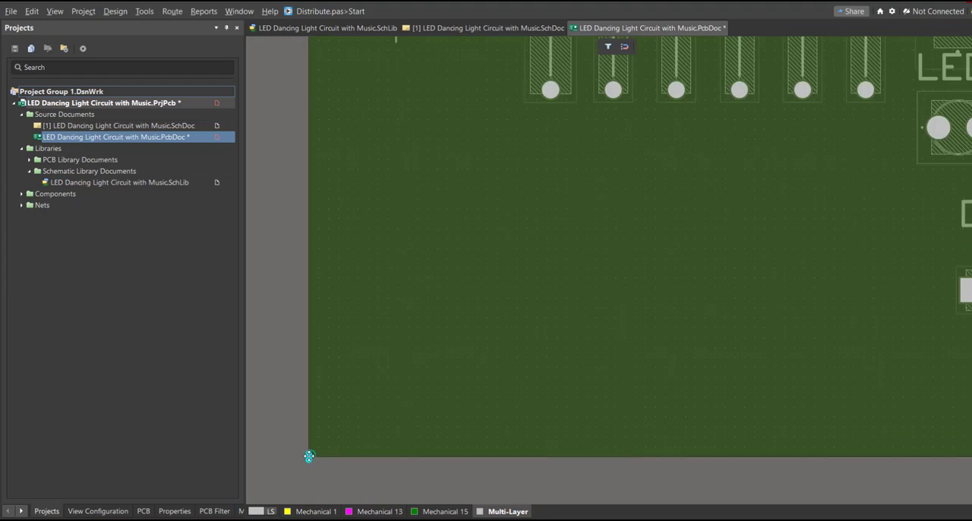
{"action": "scroll", "coordinate": [311, 357], "scroll_direction": "down", "scroll_amount": 3, "text": "ctrl"}
{"action": "left_click_drag", "start_coordinate": [316, 425], "coordinate": [317, 290]}
{"action": "scroll", "coordinate": [310, 290], "scroll_direction": "up", "scroll_amount": 3, "text": "ctrl"}
{"action": "scroll", "coordinate": [296, 287], "scroll_direction": "down", "scroll_amount": 4, "text": "ctrl"}
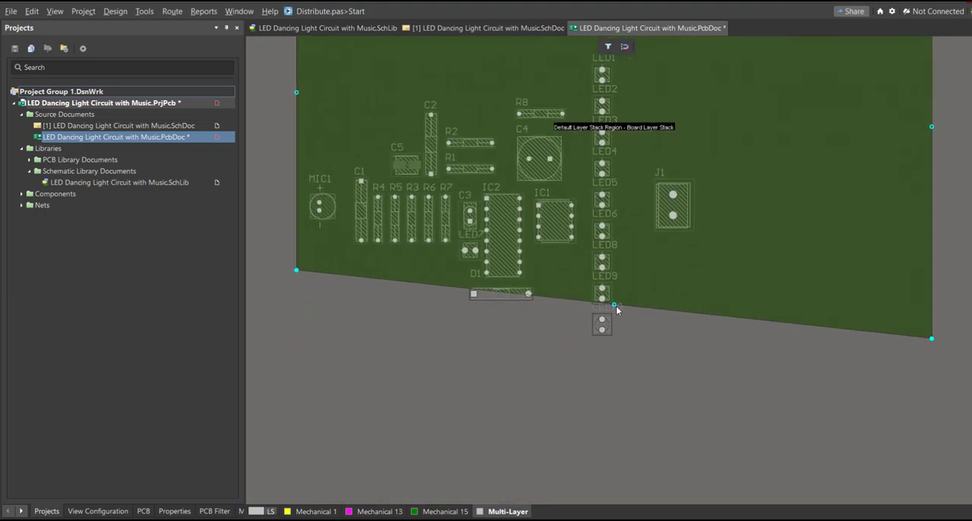
Step: Lower the board's upper-left corner and pull the right edge inward to form an outline tapering toward MIC1
{"action": "left_click_drag", "start_coordinate": [614, 304], "coordinate": [614, 367]}
{"action": "right_click_drag", "start_coordinate": [511, 241], "coordinate": [592, 466]}
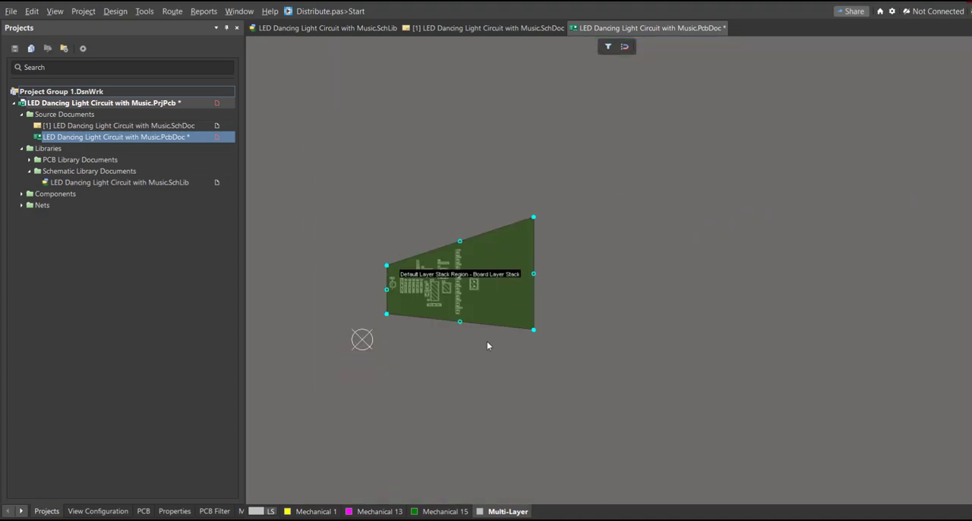
{"action": "left_click_drag", "start_coordinate": [487, 324], "coordinate": [487, 342]}
{"action": "scroll", "coordinate": [395, 331], "scroll_direction": "up", "scroll_amount": 6, "text": "ctrl"}
{"action": "left_click_drag", "start_coordinate": [312, 347], "coordinate": [312, 114]}
{"action": "scroll", "coordinate": [312, 228], "scroll_direction": "down", "scroll_amount": 4, "text": "ctrl"}
{"action": "left_click_drag", "start_coordinate": [762, 281], "coordinate": [638, 282]}
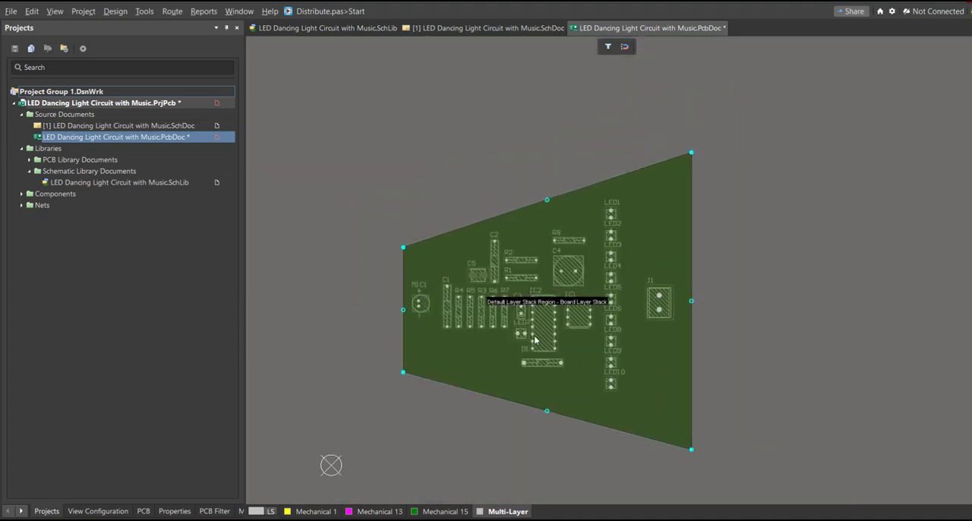
Step: Bend the board's sloping edges so they run straight beside the LED column, and return to the 2D layout
{"action": "scroll", "coordinate": [536, 337], "scroll_direction": "up", "scroll_amount": 2, "text": "ctrl"}
{"action": "left_click_drag", "start_coordinate": [552, 476], "coordinate": [553, 447]}
{"action": "key", "text": "2"}
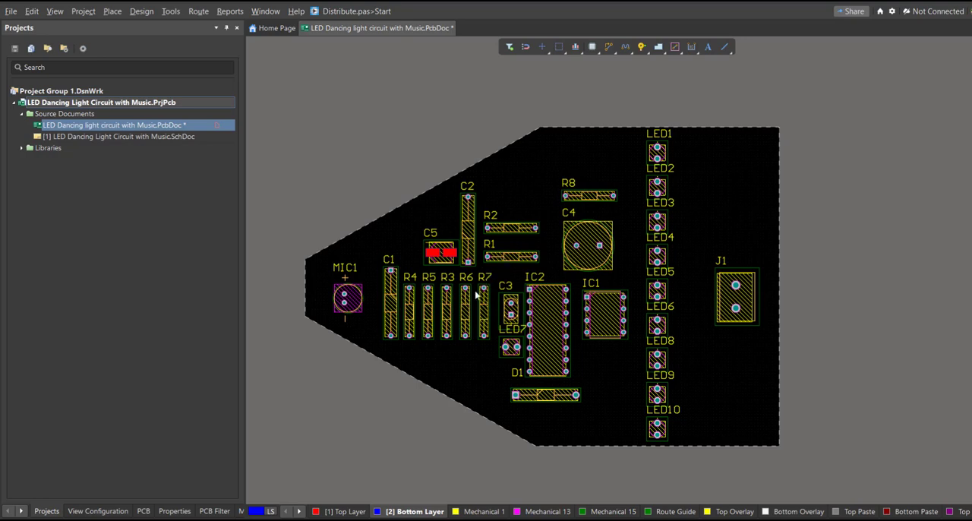
Step: Route a track on the top layer from MIC1's lower pad to R4's lower pad, leaving the pad horizontally
{"action": "scroll", "coordinate": [387, 271], "scroll_direction": "up", "scroll_amount": 1, "text": "ctrl"}
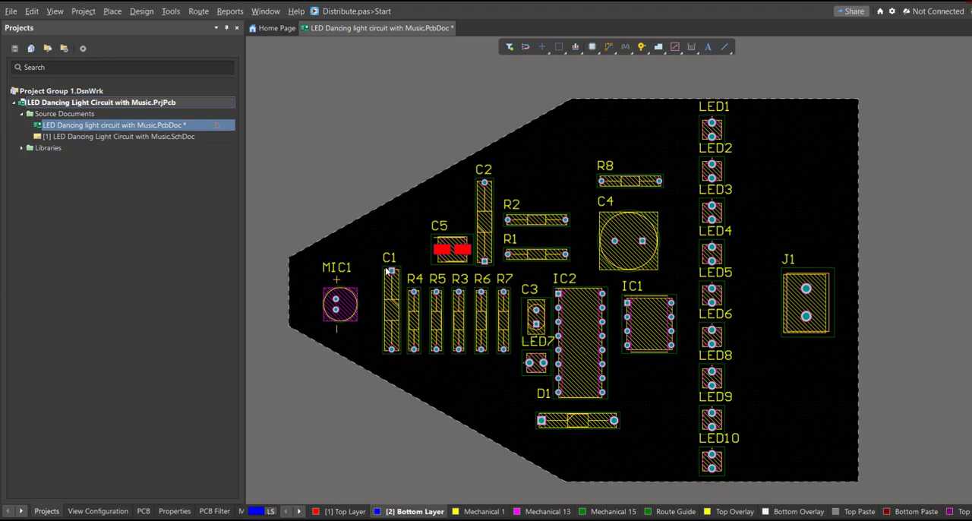
{"action": "left_click", "coordinate": [197, 11]}
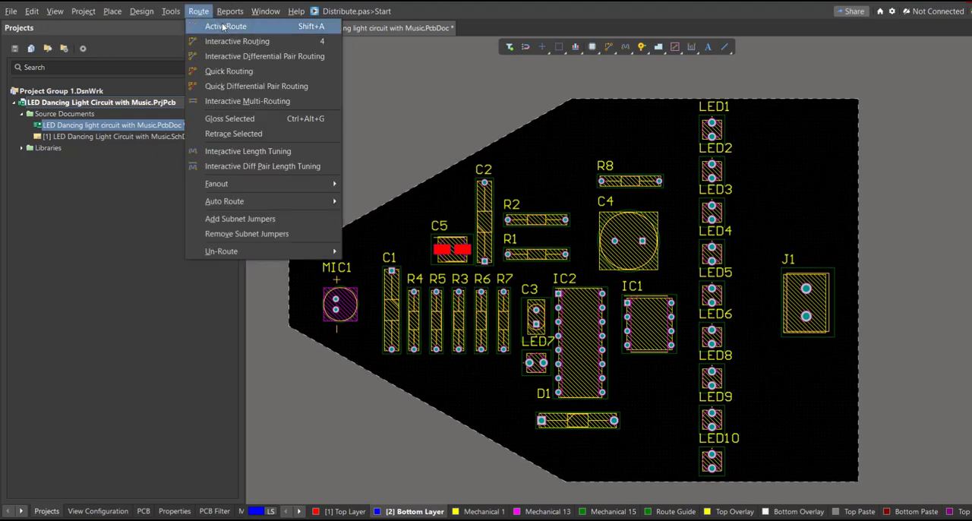
{"action": "left_click", "coordinate": [232, 41]}
{"action": "scroll", "coordinate": [361, 331], "scroll_direction": "up", "scroll_amount": 4, "text": "ctrl"}
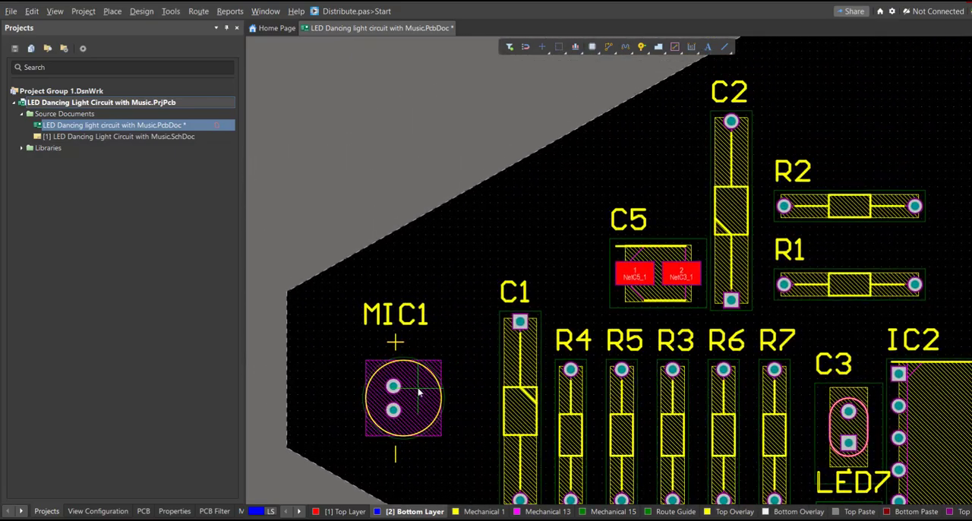
{"action": "scroll", "coordinate": [418, 392], "scroll_direction": "up", "scroll_amount": 3, "text": "ctrl"}
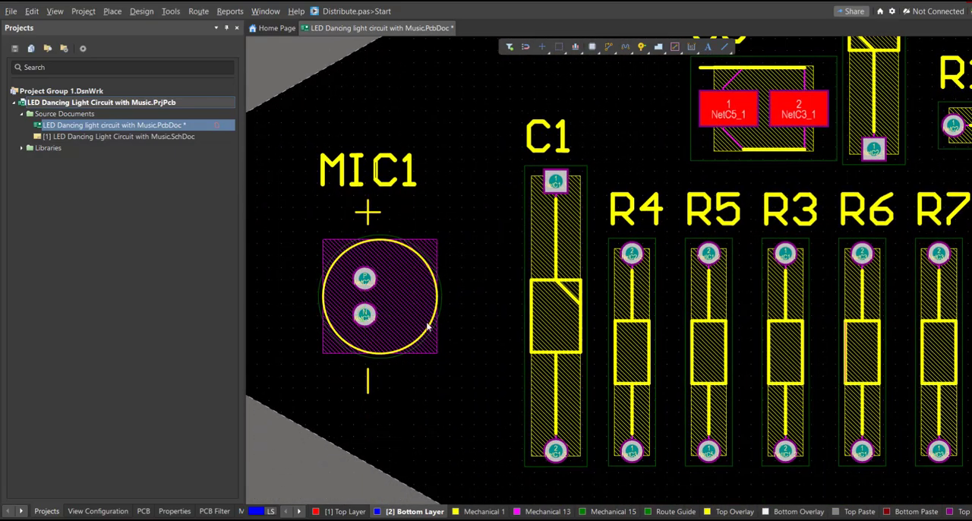
{"action": "left_click", "coordinate": [364, 314]}
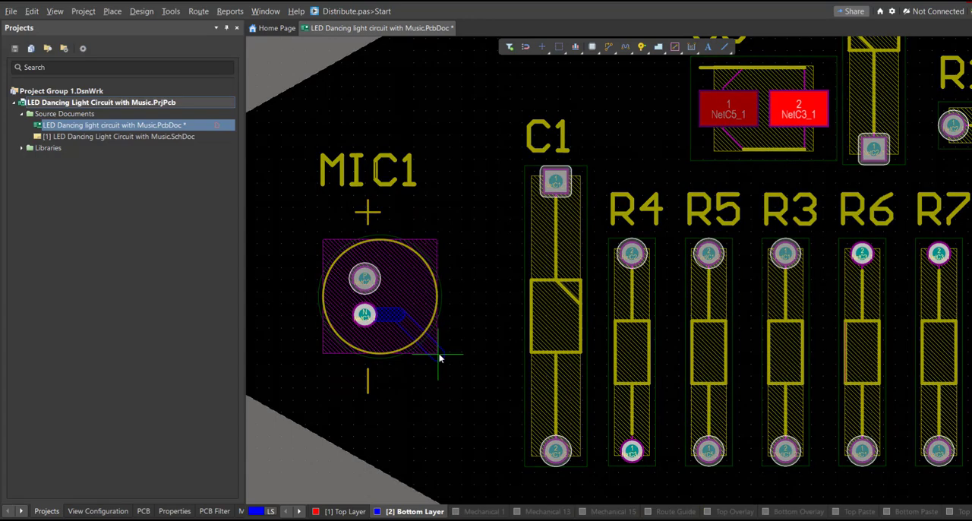
{"action": "key", "text": "Escape"}
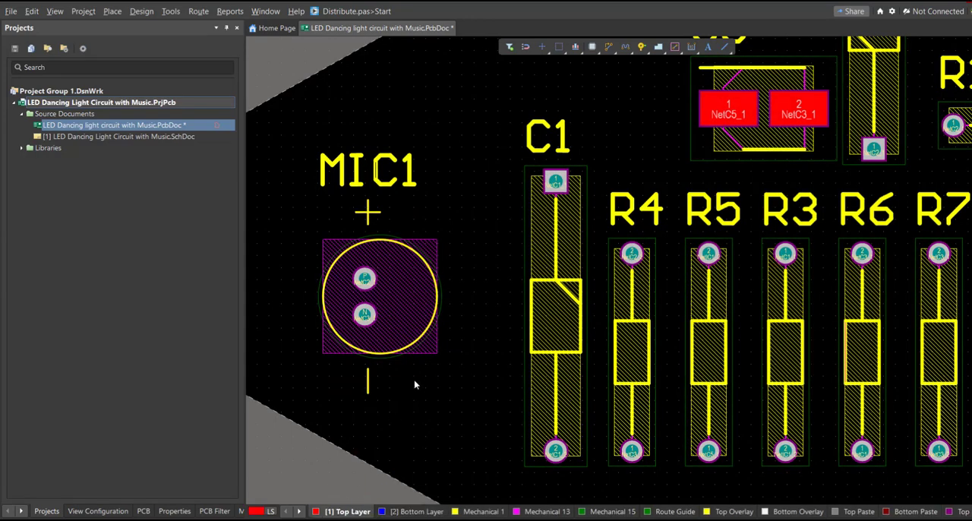
{"action": "right_click_drag", "start_coordinate": [414, 384], "coordinate": [405, 397]}
{"action": "left_click", "coordinate": [357, 325]}
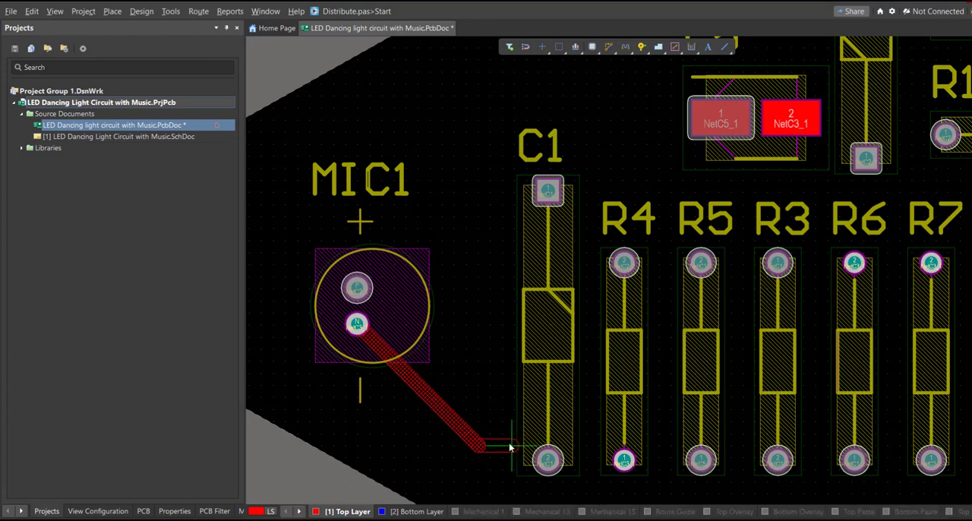
{"action": "key", "text": "space"}
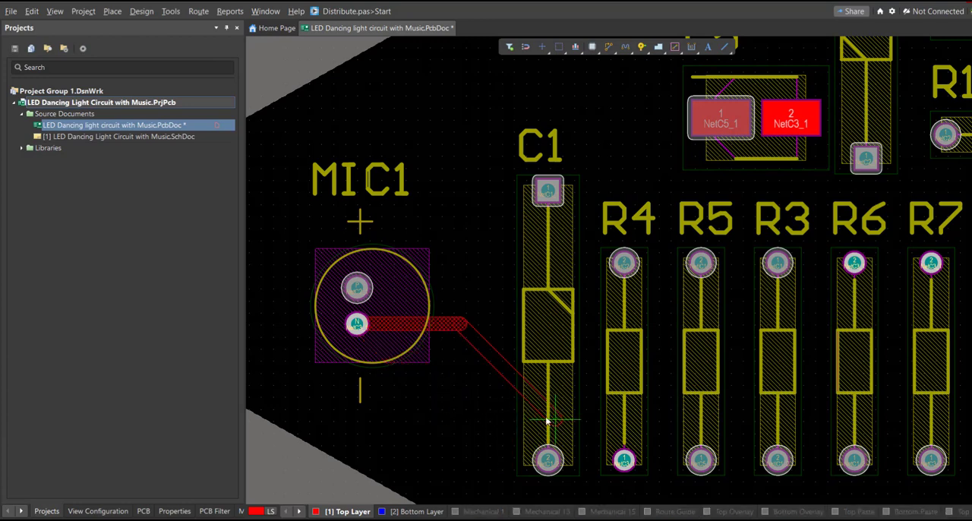
{"action": "left_click", "coordinate": [624, 460]}
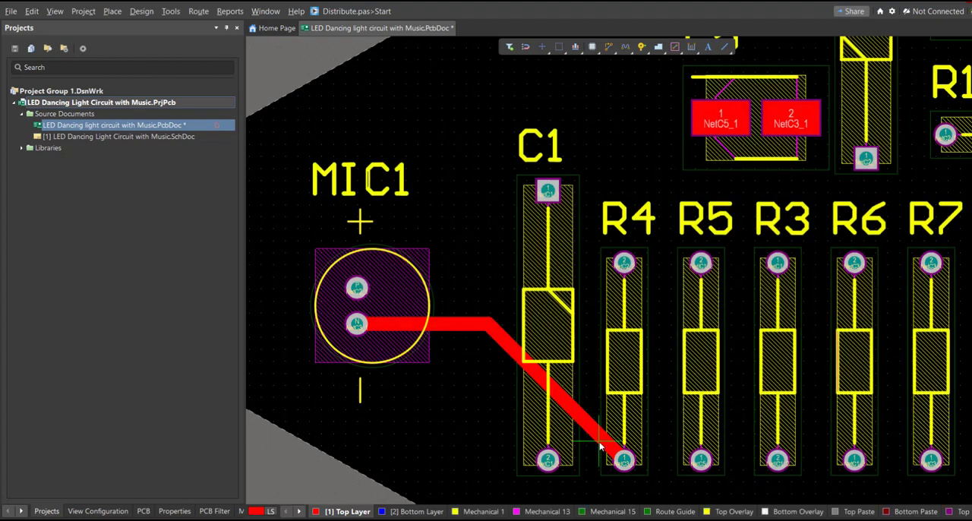
Step: Route a top-layer track from C1's lower pad beneath the resistor row to R6's lower pad
{"action": "right_click_drag", "start_coordinate": [618, 460], "coordinate": [334, 391]}
{"action": "left_click", "coordinate": [323, 376]}
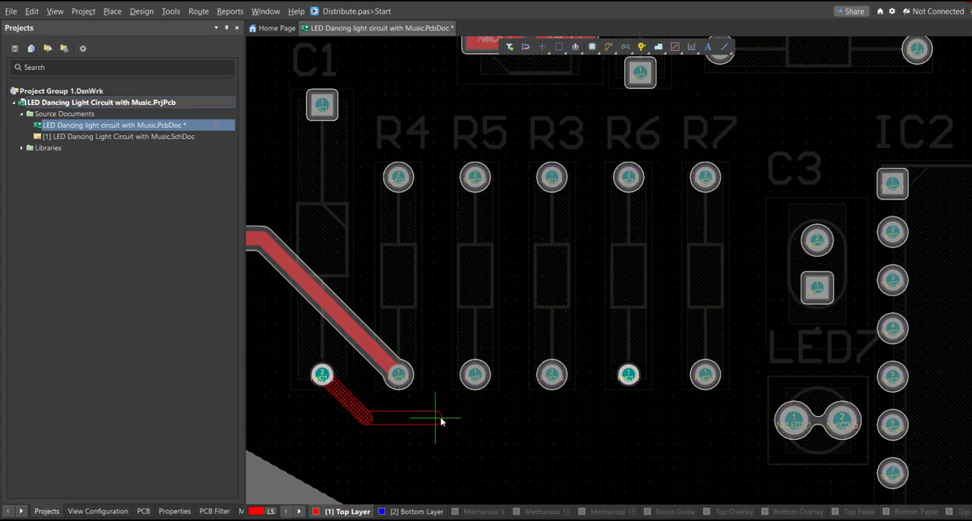
{"action": "left_click", "coordinate": [628, 374]}
Step: Route R5's lower pad up to C5 pad 1 on the top layer, running the track midway between R5 and R3
{"action": "left_click", "coordinate": [474, 374]}
{"action": "right_click_drag", "start_coordinate": [494, 278], "coordinate": [488, 399]}
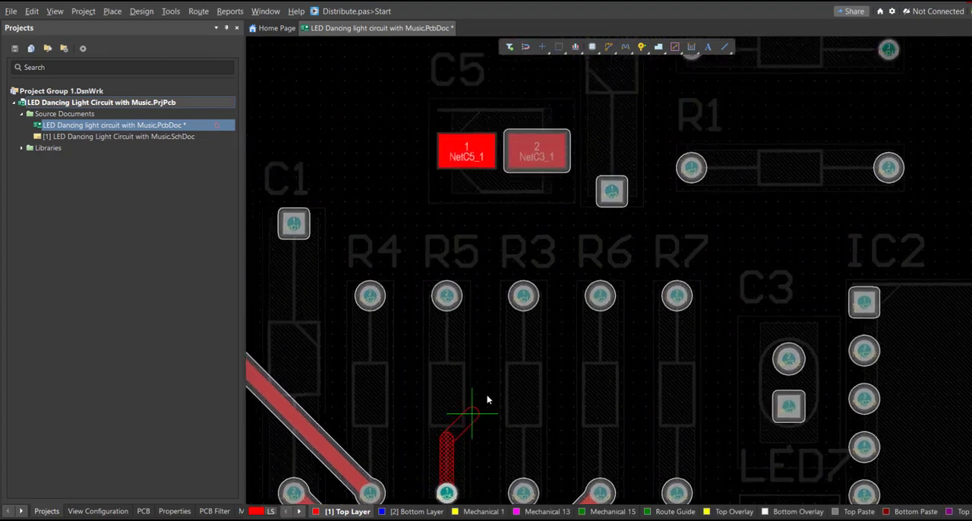
{"action": "scroll", "coordinate": [473, 357], "scroll_direction": "down", "scroll_amount": 1, "text": "ctrl"}
{"action": "left_click", "coordinate": [475, 206]}
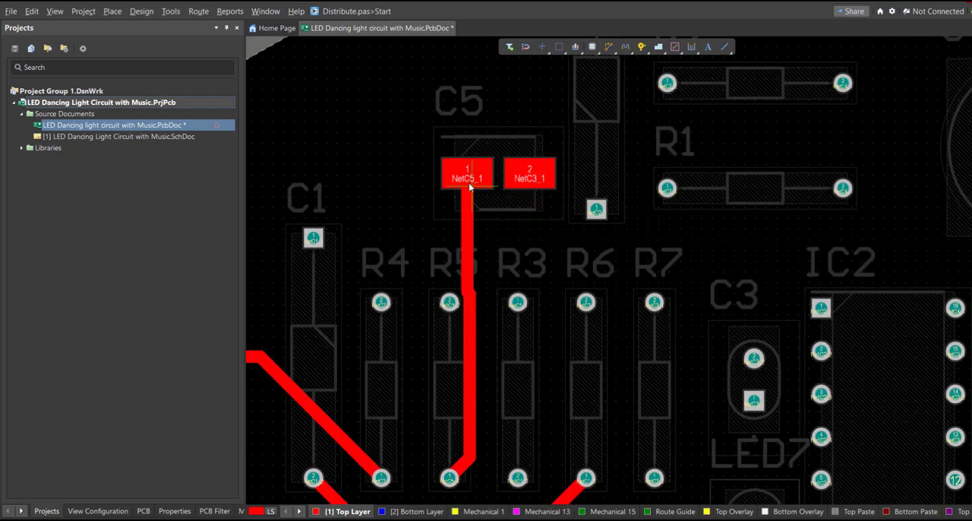
{"action": "left_click", "coordinate": [469, 186]}
{"action": "left_click", "coordinate": [452, 475]}
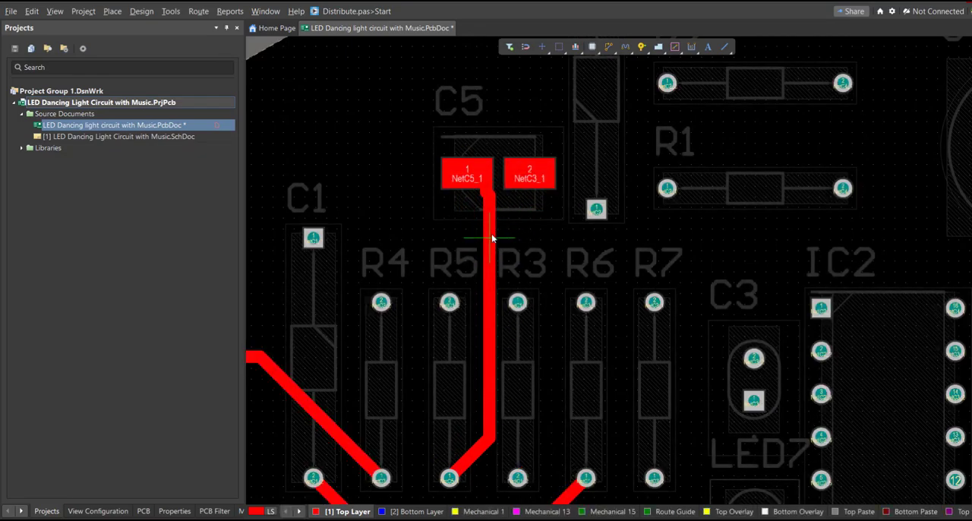
{"action": "scroll", "coordinate": [475, 161], "scroll_direction": "up", "scroll_amount": 3, "text": "ctrl"}
{"action": "left_click_drag", "start_coordinate": [448, 81], "coordinate": [572, 325]}
{"action": "key", "text": "Delete"}
{"action": "scroll", "coordinate": [511, 225], "scroll_direction": "down", "scroll_amount": 2, "text": "ctrl"}
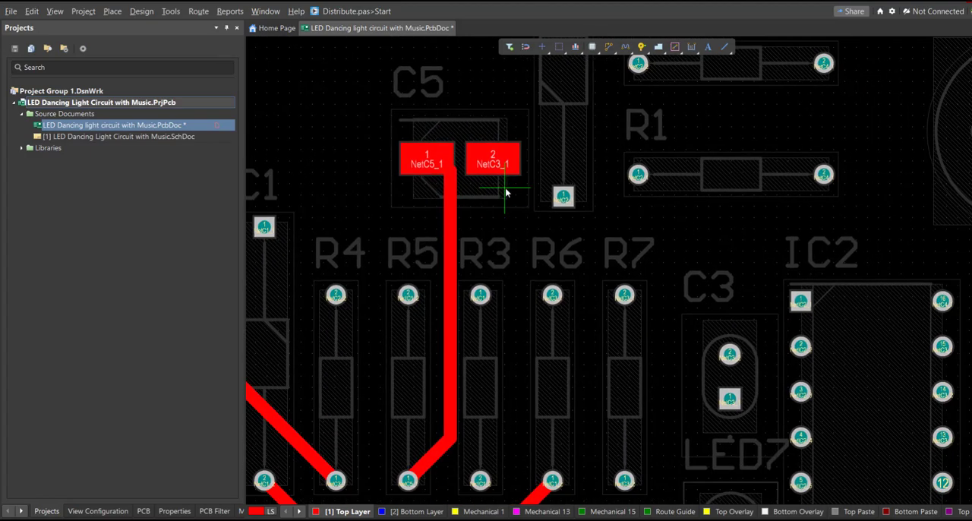
Step: Route C5 pad 2 to R6's upper pad and onward beneath R3 and R5 to R4's lower pad
{"action": "left_click", "coordinate": [495, 167]}
{"action": "left_click", "coordinate": [551, 296]}
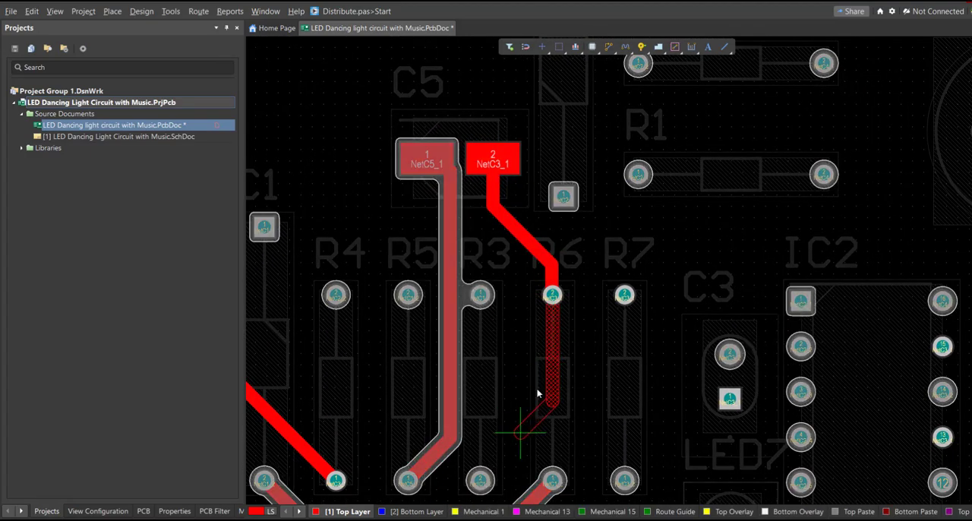
{"action": "left_click", "coordinate": [387, 354]}
{"action": "right_click_drag", "start_coordinate": [309, 193], "coordinate": [360, 334]}
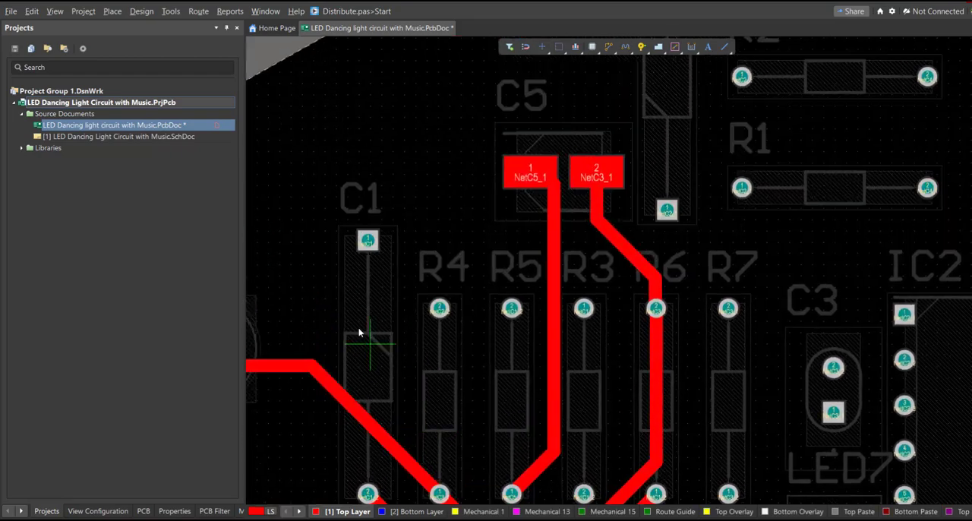
{"action": "right_click_drag", "start_coordinate": [367, 246], "coordinate": [361, 367]}
{"action": "left_click", "coordinate": [361, 364]}
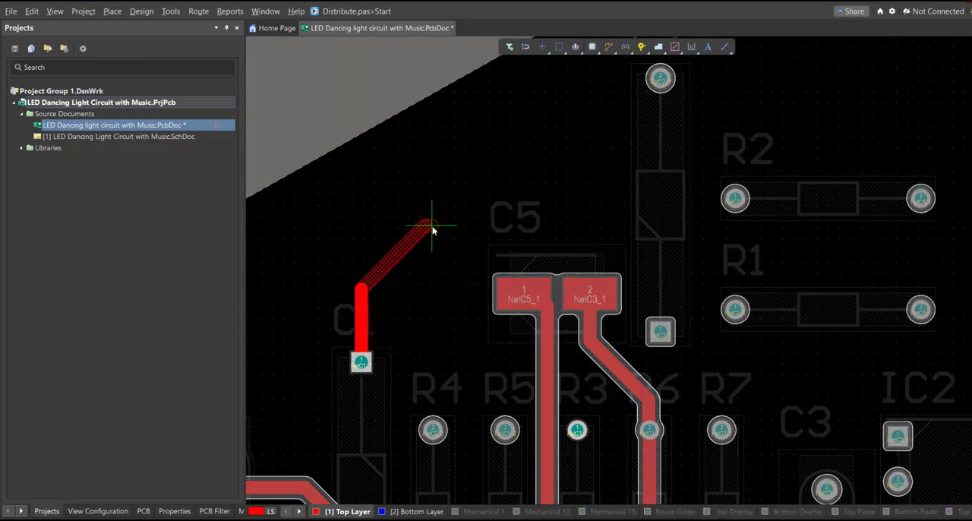
{"action": "scroll", "coordinate": [432, 230], "scroll_direction": "down", "scroll_amount": 5, "text": "ctrl"}
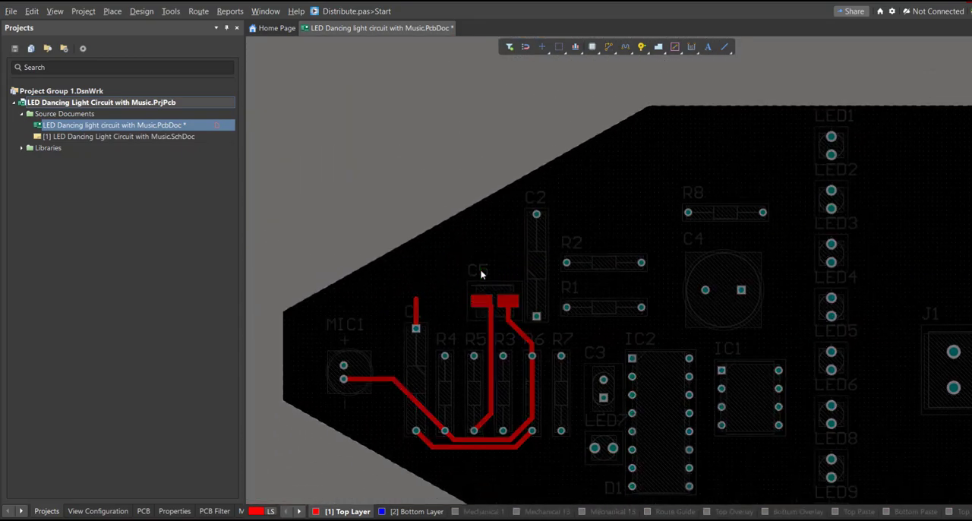
{"action": "right_click", "coordinate": [481, 274]}
{"action": "scroll", "coordinate": [459, 403], "scroll_direction": "up", "scroll_amount": 3, "text": "ctrl"}
{"action": "key", "text": "ctrl+z"}
{"action": "scroll", "coordinate": [472, 289], "scroll_direction": "down", "scroll_amount": 4, "text": "ctrl"}
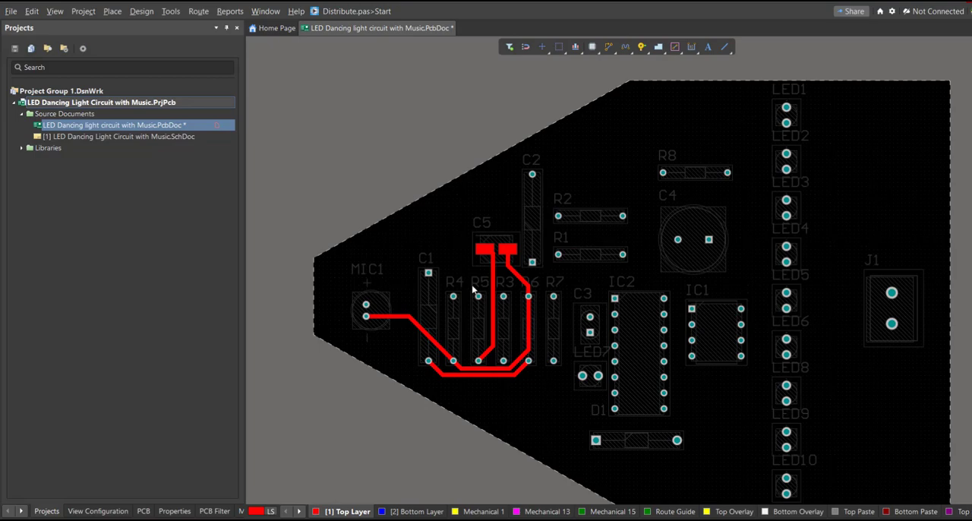
Step: Route R7's lower pad to C3's round pad, and C2's square pad to R1's left pad
{"action": "scroll", "coordinate": [519, 313], "scroll_direction": "down", "scroll_amount": 2, "text": "ctrl"}
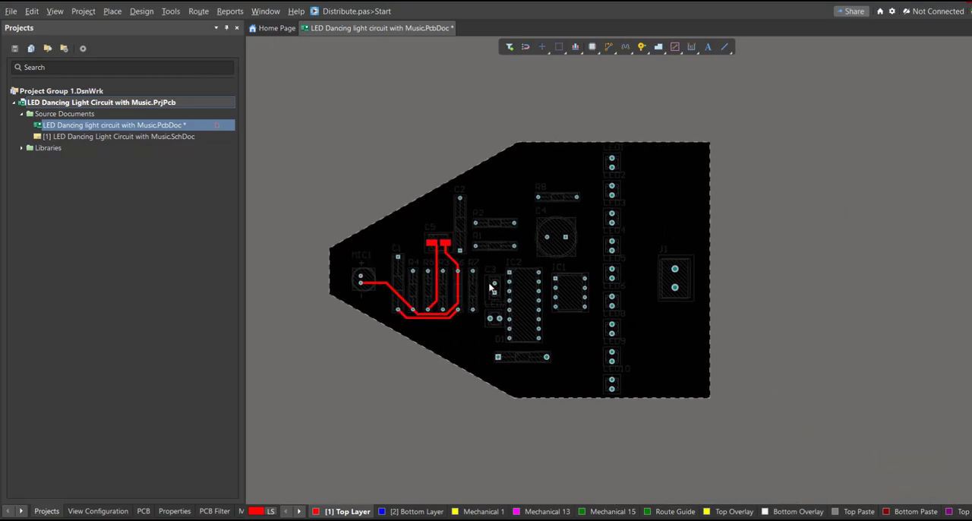
{"action": "scroll", "coordinate": [471, 278], "scroll_direction": "up", "scroll_amount": 6, "text": "ctrl"}
{"action": "left_click", "coordinate": [418, 431]}
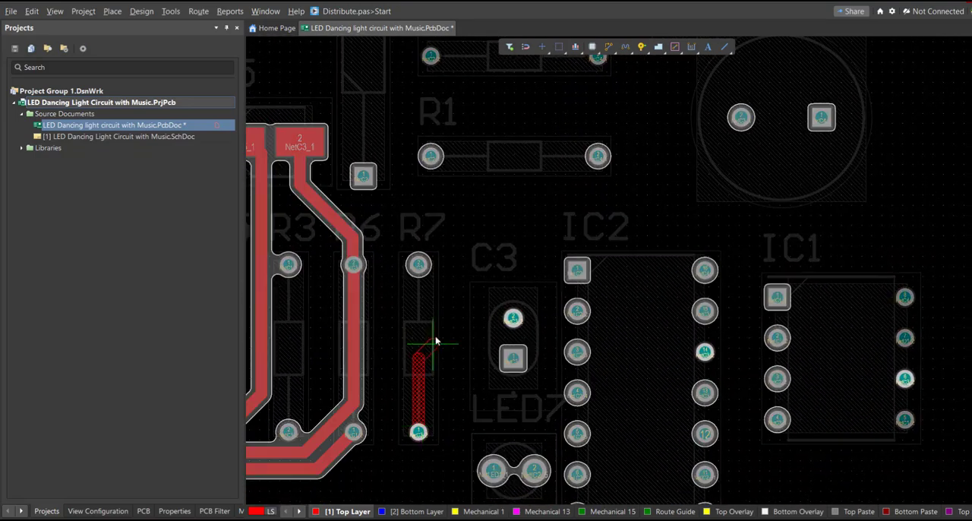
{"action": "left_click", "coordinate": [484, 328]}
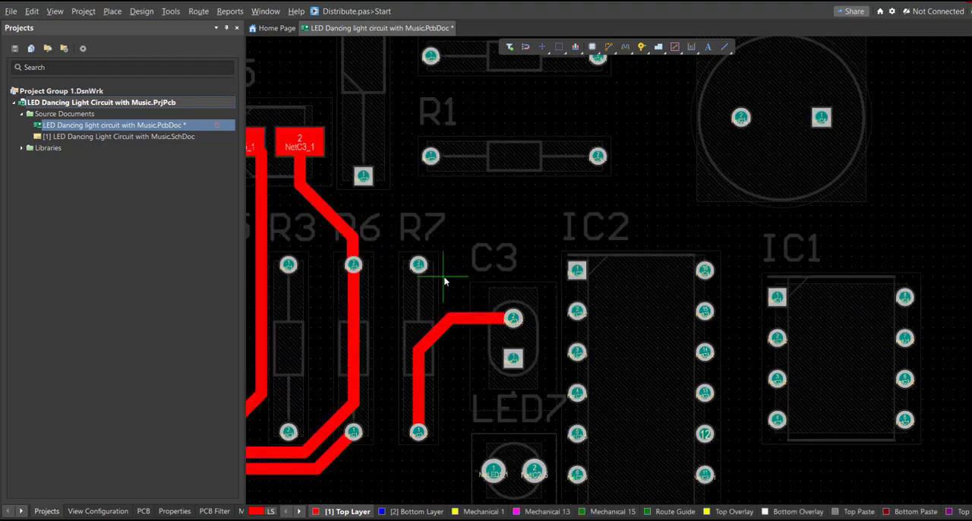
{"action": "left_click", "coordinate": [365, 177]}
{"action": "left_click", "coordinate": [430, 155]}
Step: Route C3's square pad around the left side of LED7 to IC2's lowest left pin
{"action": "right_click_drag", "start_coordinate": [501, 253], "coordinate": [538, 179]}
{"action": "scroll", "coordinate": [504, 196], "scroll_direction": "down", "scroll_amount": 1, "text": "ctrl"}
{"action": "left_click", "coordinate": [544, 272]}
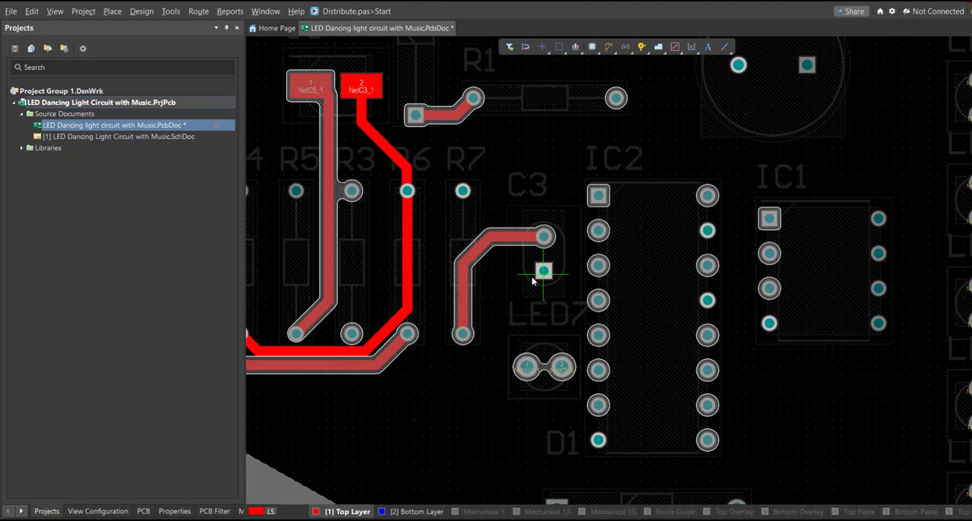
{"action": "left_click", "coordinate": [596, 440]}
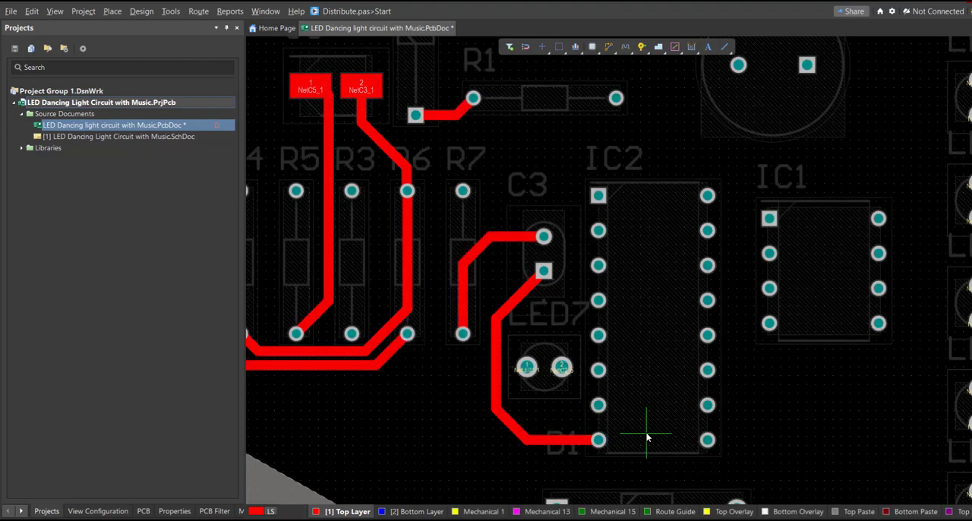
Step: Route IC2's third left pin up between R1's pads and above R8 to LED1's lower pad
{"action": "scroll", "coordinate": [616, 390], "scroll_direction": "up", "scroll_amount": 4}
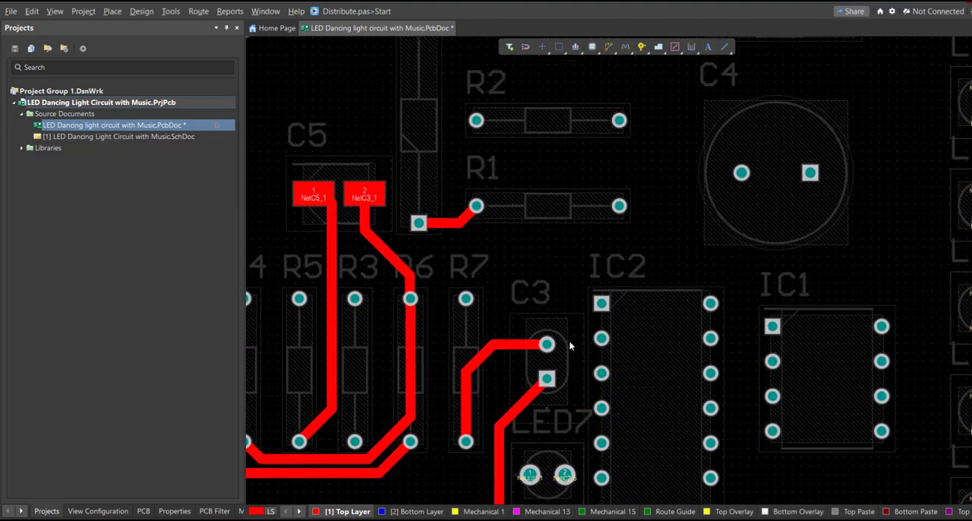
{"action": "left_click", "coordinate": [601, 372]}
{"action": "right_click_drag", "start_coordinate": [562, 295], "coordinate": [572, 372]}
{"action": "scroll", "coordinate": [574, 237], "scroll_direction": "down", "scroll_amount": 2, "text": "ctrl"}
{"action": "right_click_drag", "start_coordinate": [591, 177], "coordinate": [556, 312]}
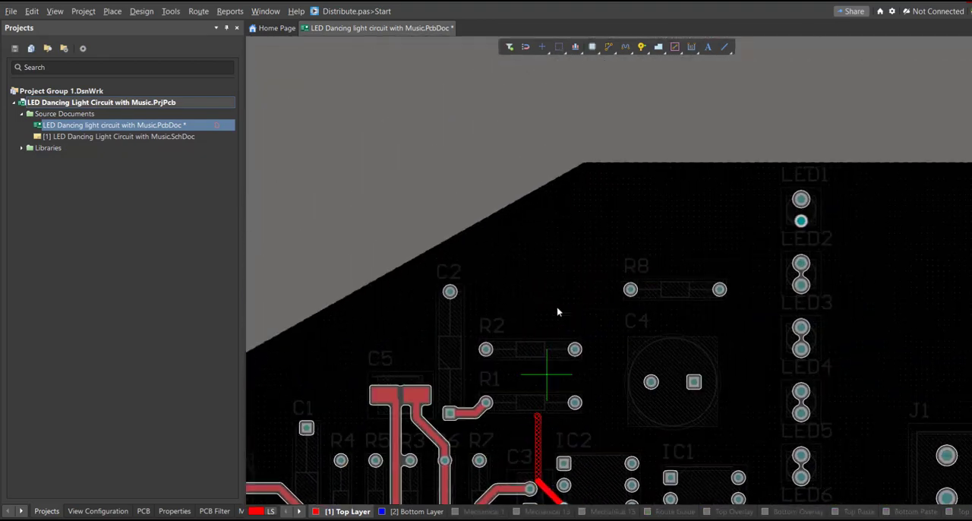
{"action": "left_click", "coordinate": [573, 266]}
{"action": "left_click", "coordinate": [607, 243]}
{"action": "left_click", "coordinate": [800, 220]}
Step: Route IC2's second left pin alongside the LED1 track and between R8 and C4 to LED2's lower pad
{"action": "left_click", "coordinate": [564, 485]}
{"action": "left_click", "coordinate": [552, 435]}
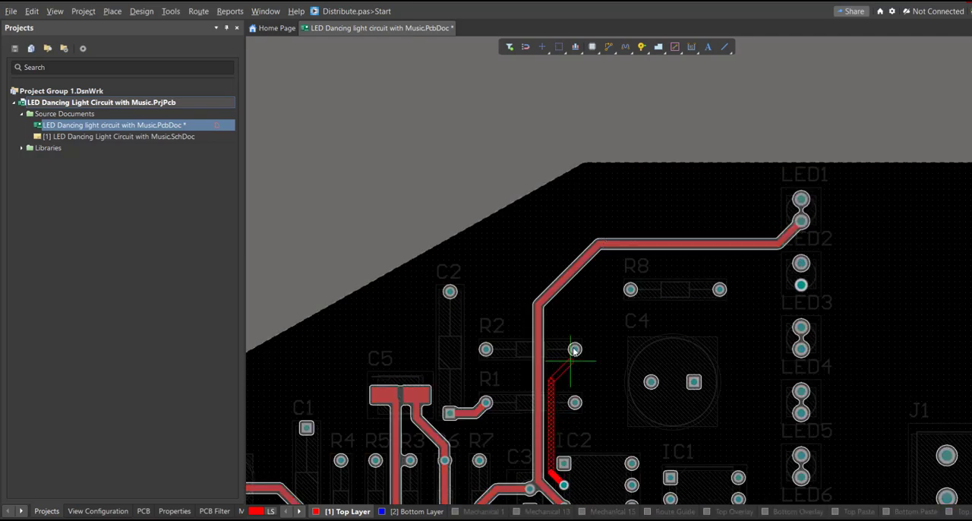
{"action": "left_click", "coordinate": [799, 289]}
Step: Route R1's right pad down to IC2's topmost right pin on the top layer
{"action": "right_click_drag", "start_coordinate": [658, 329], "coordinate": [612, 244]}
{"action": "scroll", "coordinate": [648, 326], "scroll_direction": "down", "scroll_amount": 1, "text": "ctrl"}
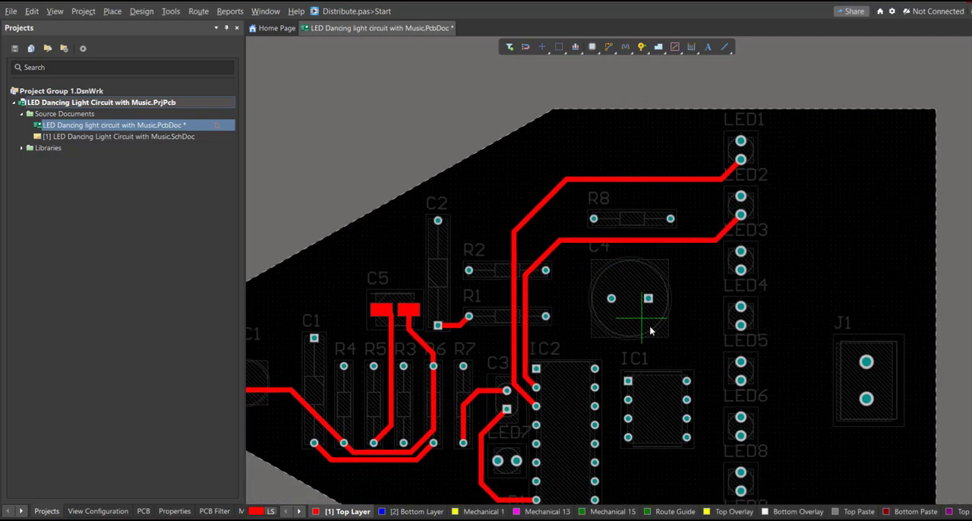
{"action": "right_click_drag", "start_coordinate": [636, 313], "coordinate": [590, 246]}
{"action": "scroll", "coordinate": [535, 319], "scroll_direction": "up", "scroll_amount": 1, "text": "ctrl"}
{"action": "left_click", "coordinate": [500, 251]}
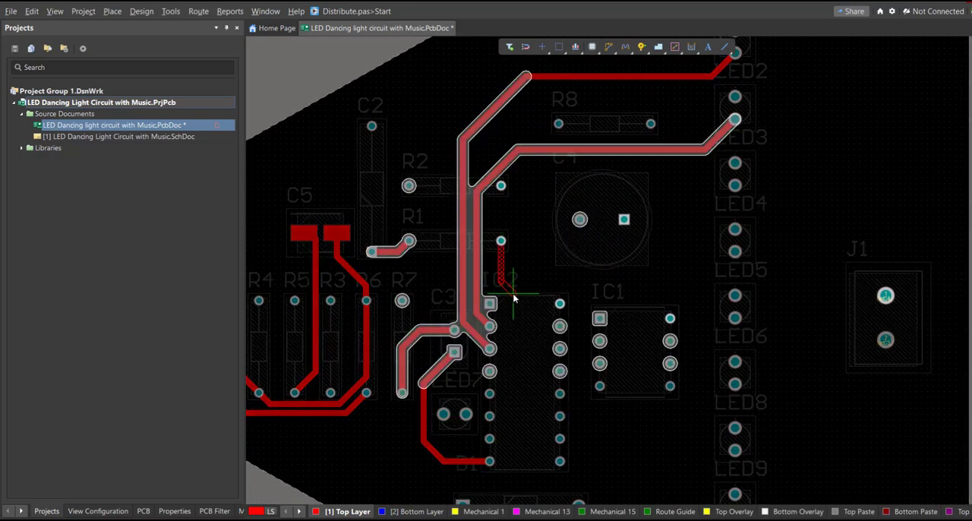
{"action": "left_click", "coordinate": [549, 304]}
Step: Route IC2's fourth left pin around C4's left pad to LED3's lower pad, and start a track at C4's left pad
{"action": "scroll", "coordinate": [577, 266], "scroll_direction": "up", "scroll_amount": 1, "text": "ctrl"}
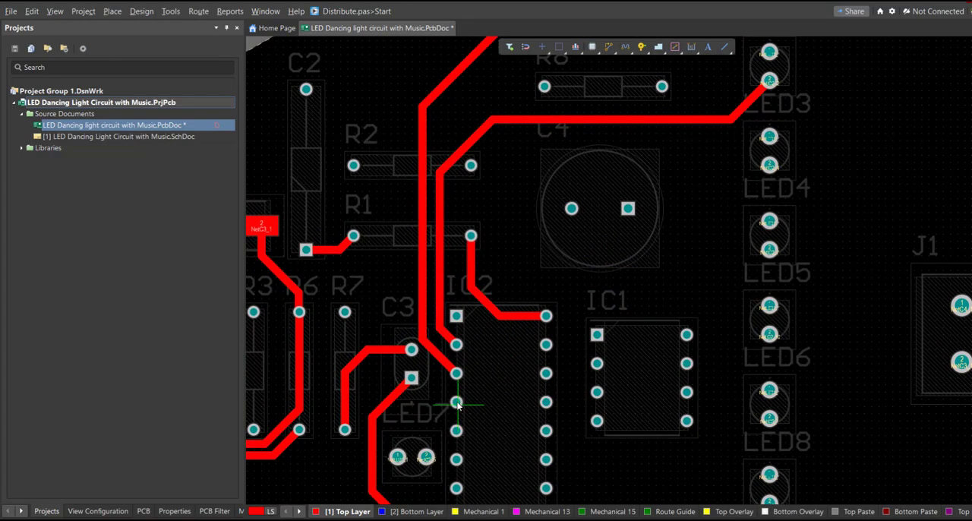
{"action": "left_click", "coordinate": [456, 402]}
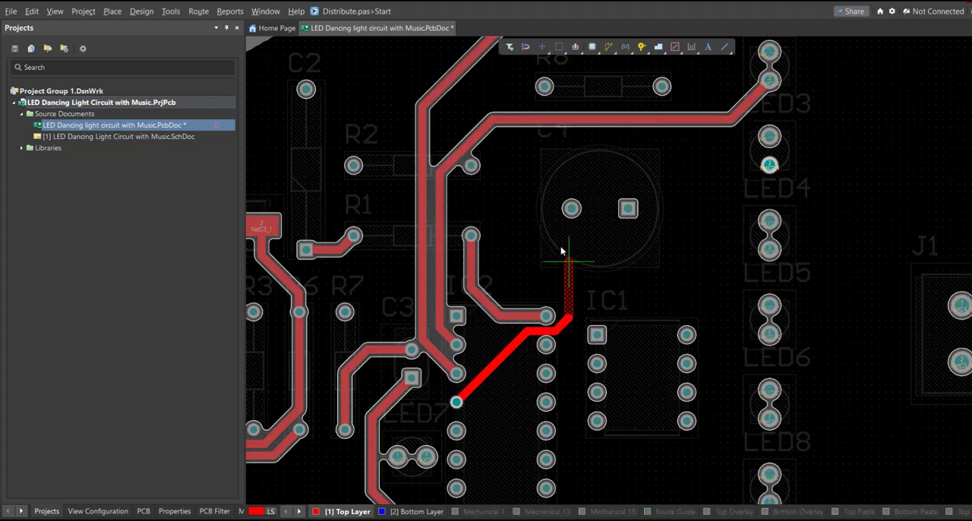
{"action": "left_click", "coordinate": [767, 167]}
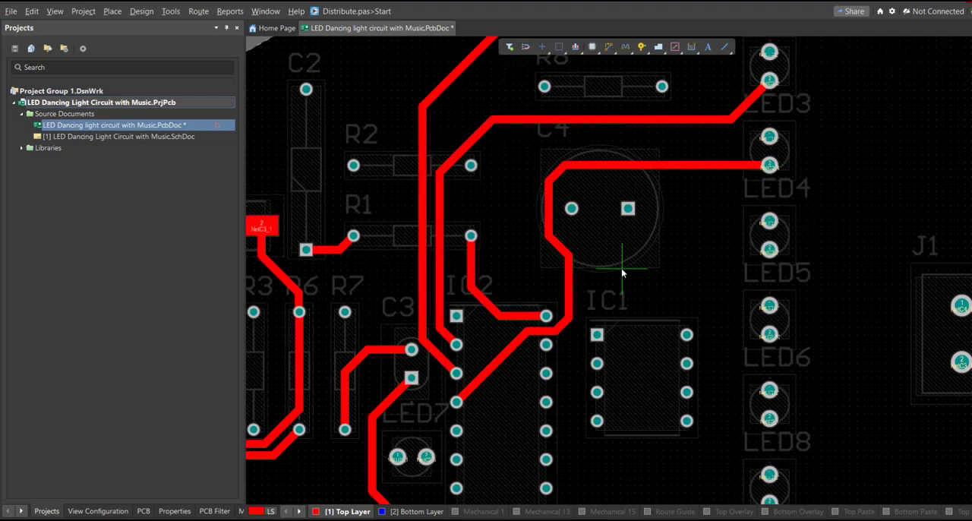
{"action": "left_click", "coordinate": [576, 219]}
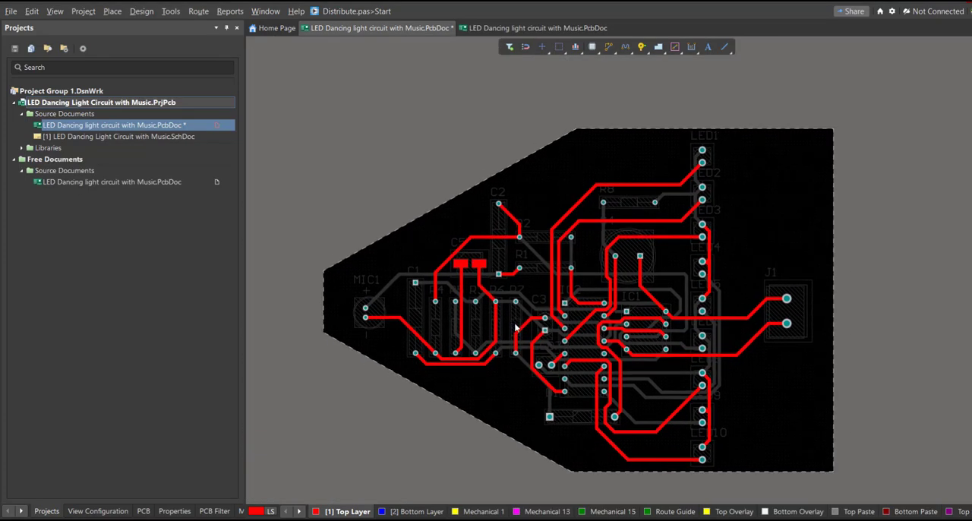
Step: Examine the finished routing on the bottom and top layers, and inspect the board in 3D from several angles
{"action": "left_click", "coordinate": [414, 510]}
{"action": "left_click", "coordinate": [344, 512]}
{"action": "key", "text": "3"}
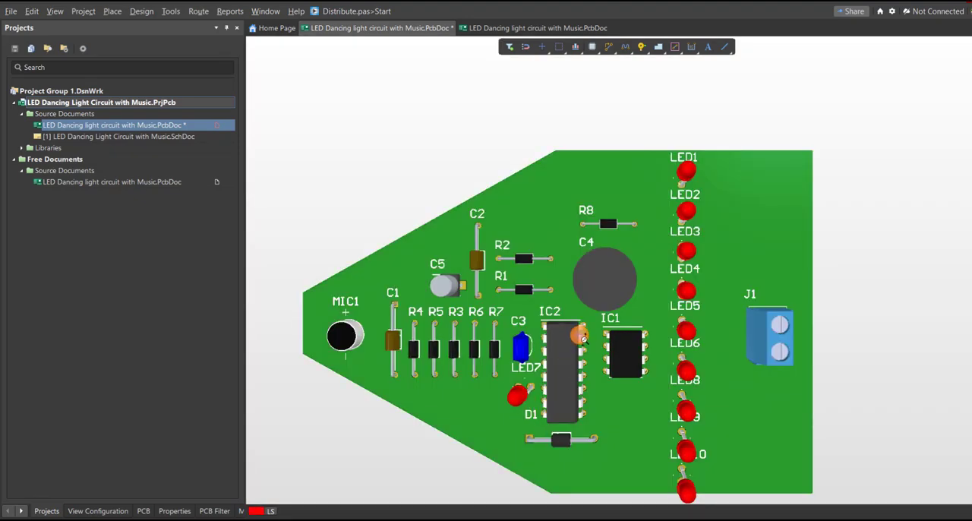
{"action": "scroll", "coordinate": [583, 340], "scroll_direction": "down", "scroll_amount": 1, "text": "ctrl"}
{"action": "right_click_drag", "start_coordinate": [618, 379], "coordinate": [614, 349]}
{"action": "right_click_drag", "start_coordinate": [644, 387], "coordinate": [658, 336], "text": "shift"}
{"action": "scroll", "coordinate": [622, 322], "scroll_direction": "up", "scroll_amount": 3, "text": "ctrl"}
{"action": "right_click_drag", "start_coordinate": [744, 339], "coordinate": [678, 413], "text": "shift"}
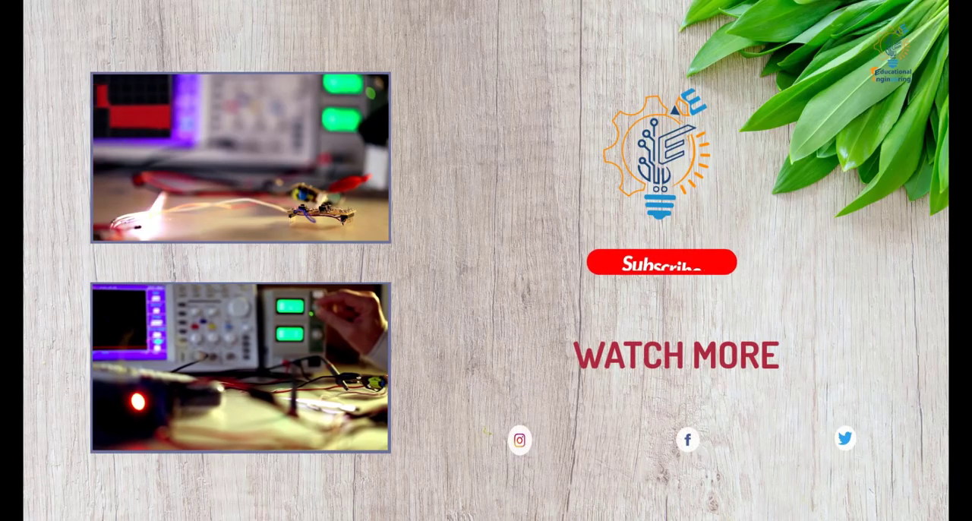